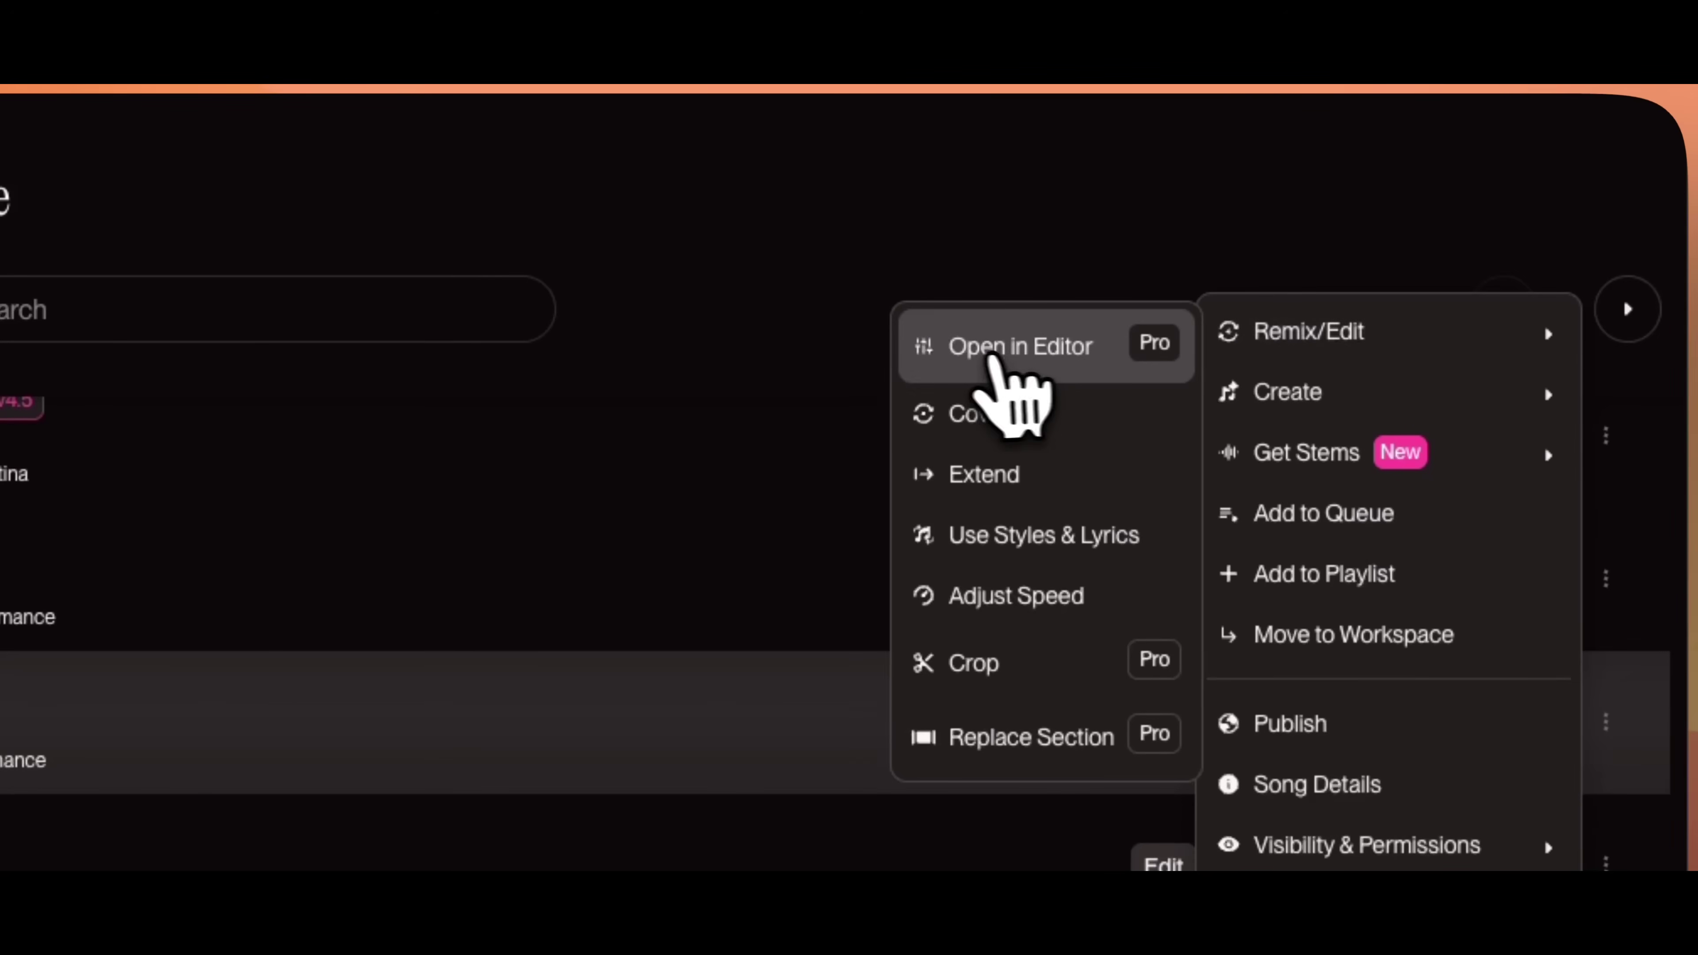
Open the song in the Song Editor and drag Verse 2 earlier in the arrangement
{"action": "left_click", "coordinate": [1012, 362]}
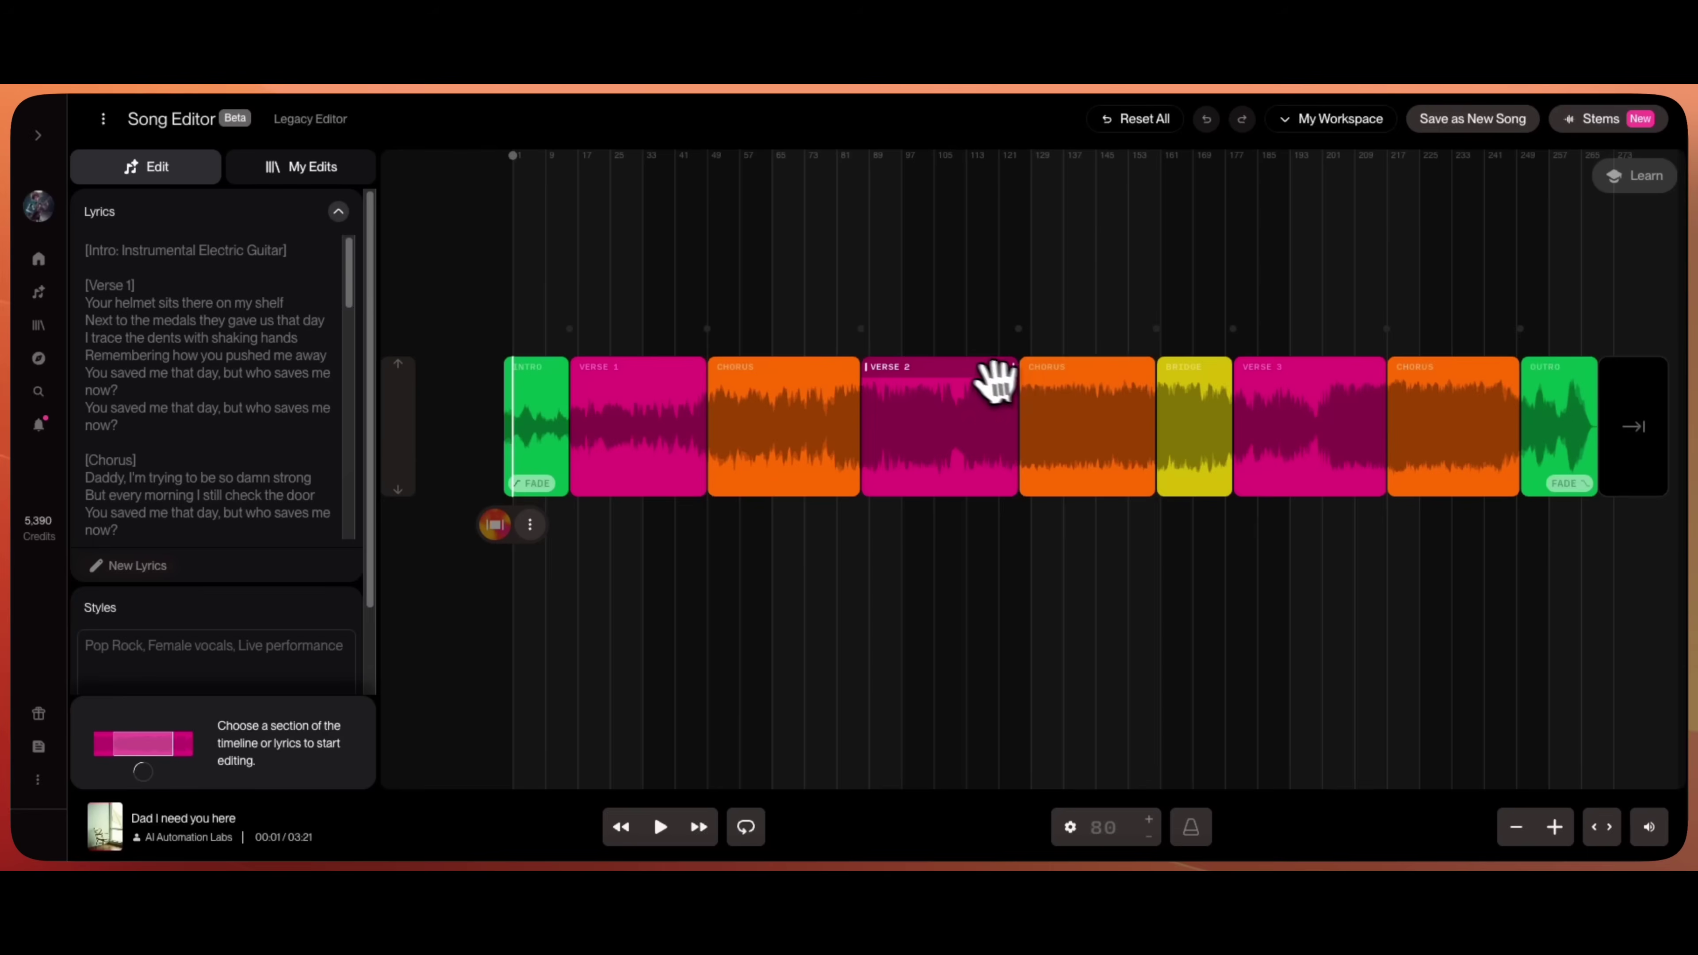
{"action": "left_click_drag", "start_coordinate": [1005, 379], "coordinate": [940, 416]}
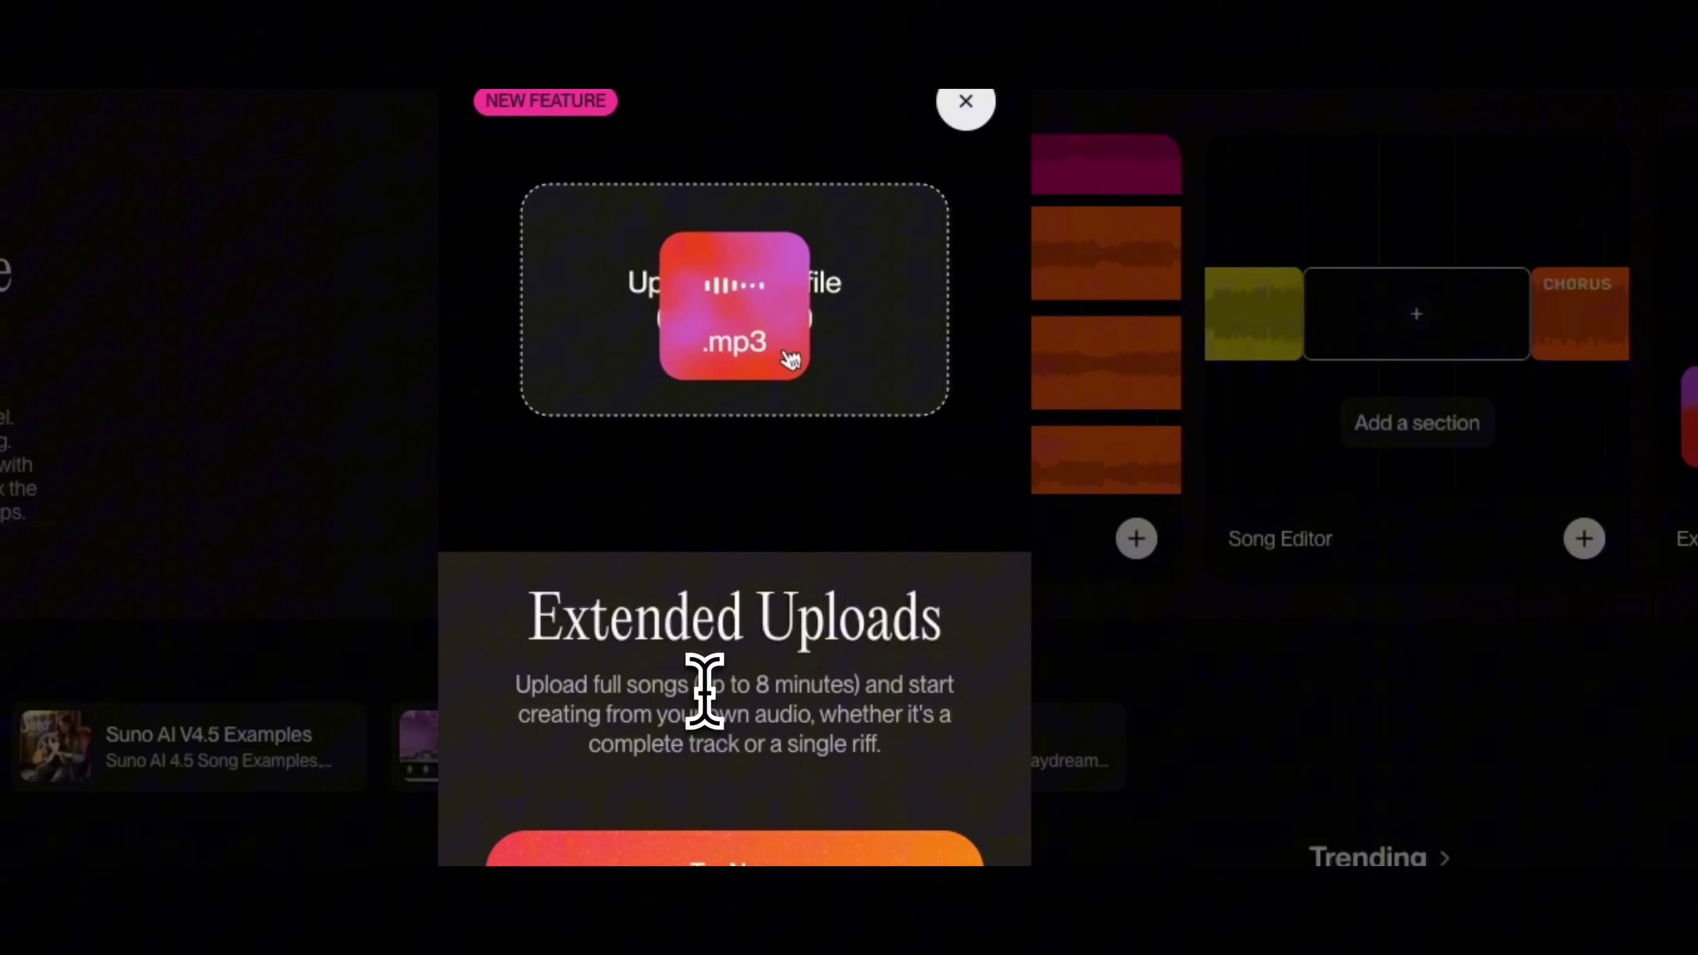
{"action": "left_click_drag", "start_coordinate": [704, 689], "coordinate": [815, 694]}
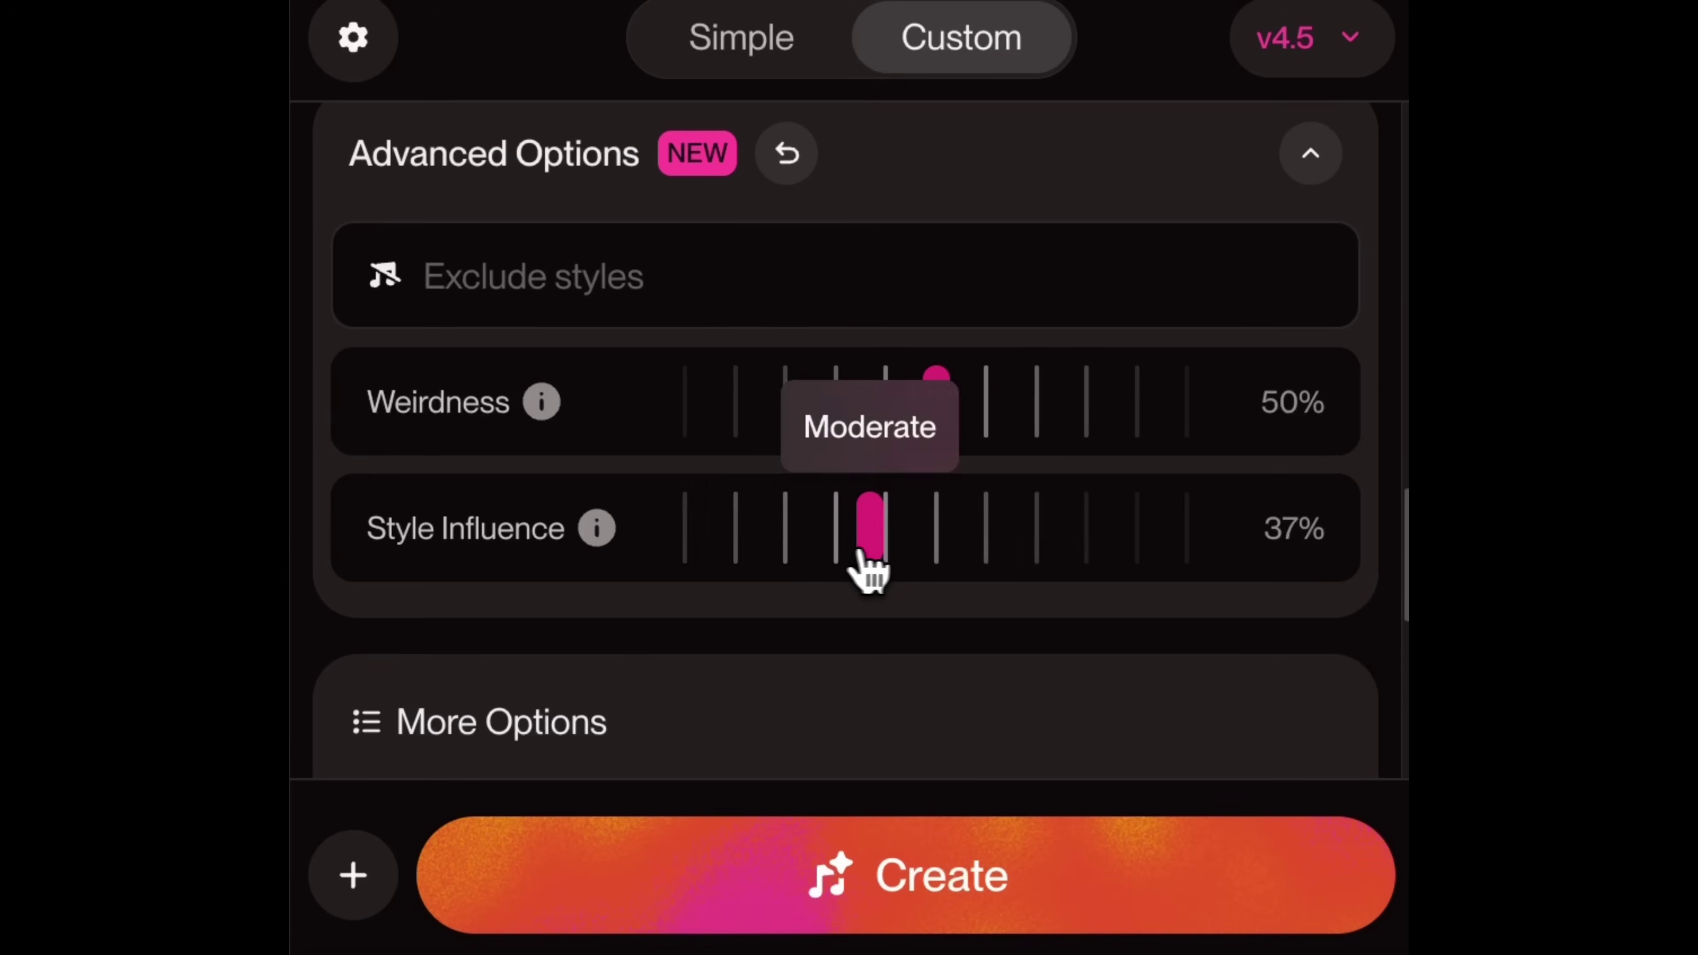
{"action": "left_click_drag", "start_coordinate": [856, 557], "coordinate": [1088, 554]}
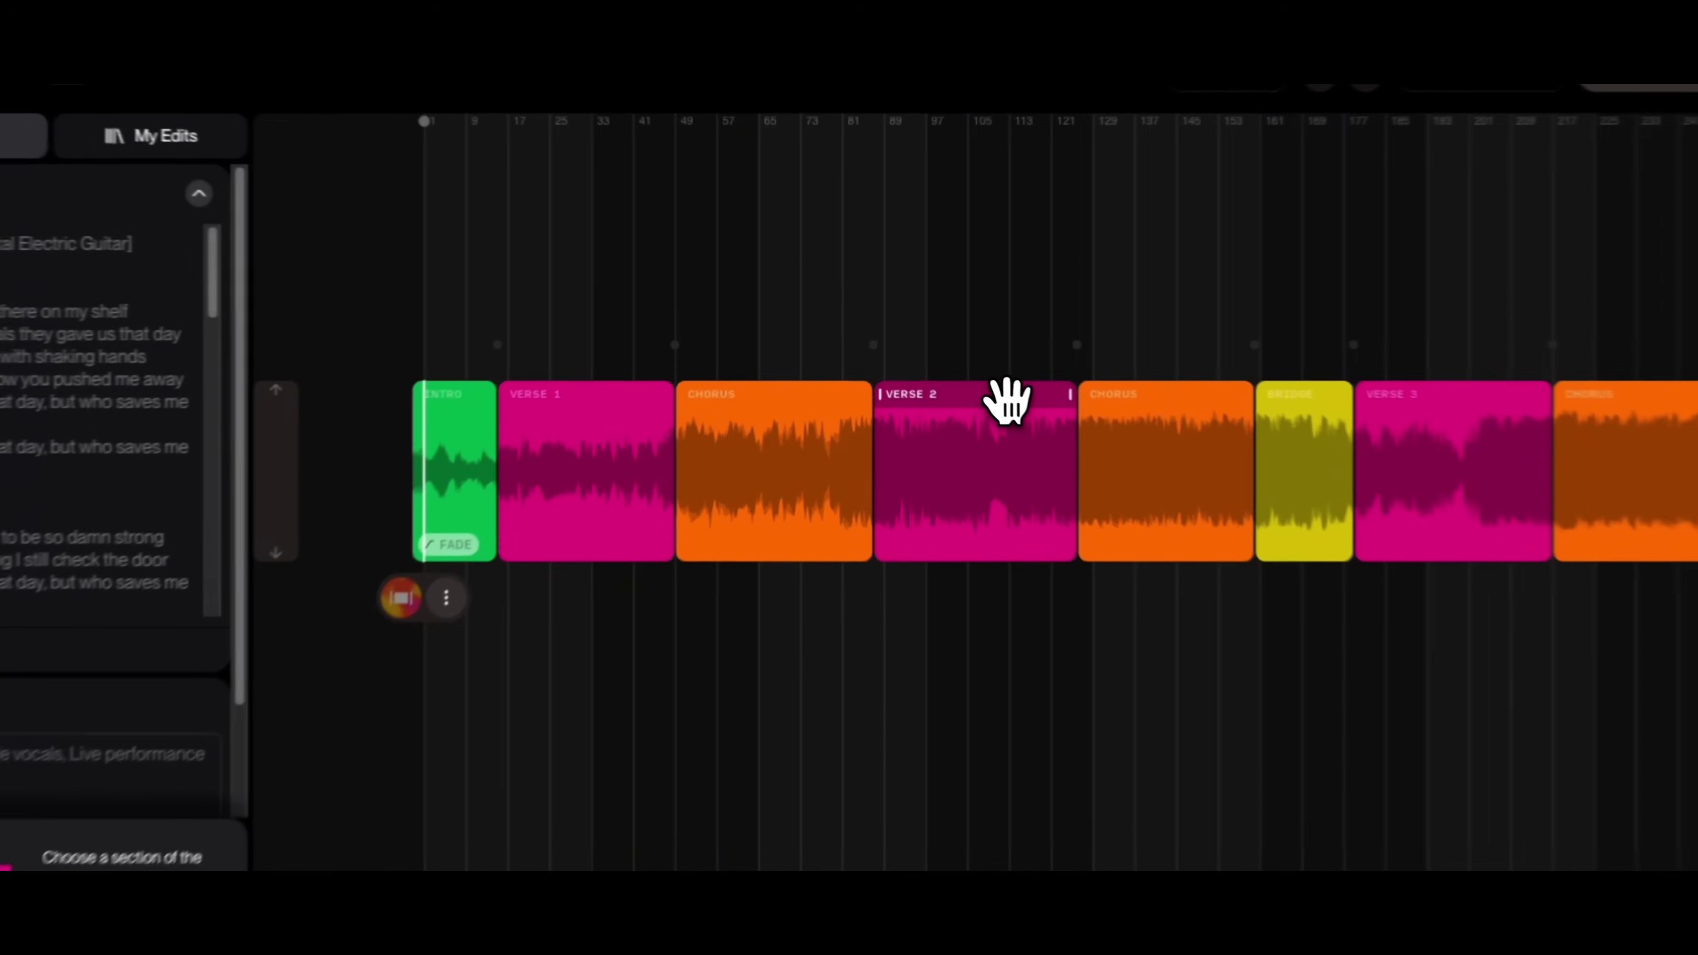
Move Verse 2 ahead of the first chorus, then show a workspace song's Remix/Edit submenu
{"action": "left_click_drag", "start_coordinate": [955, 375], "coordinate": [1046, 417]}
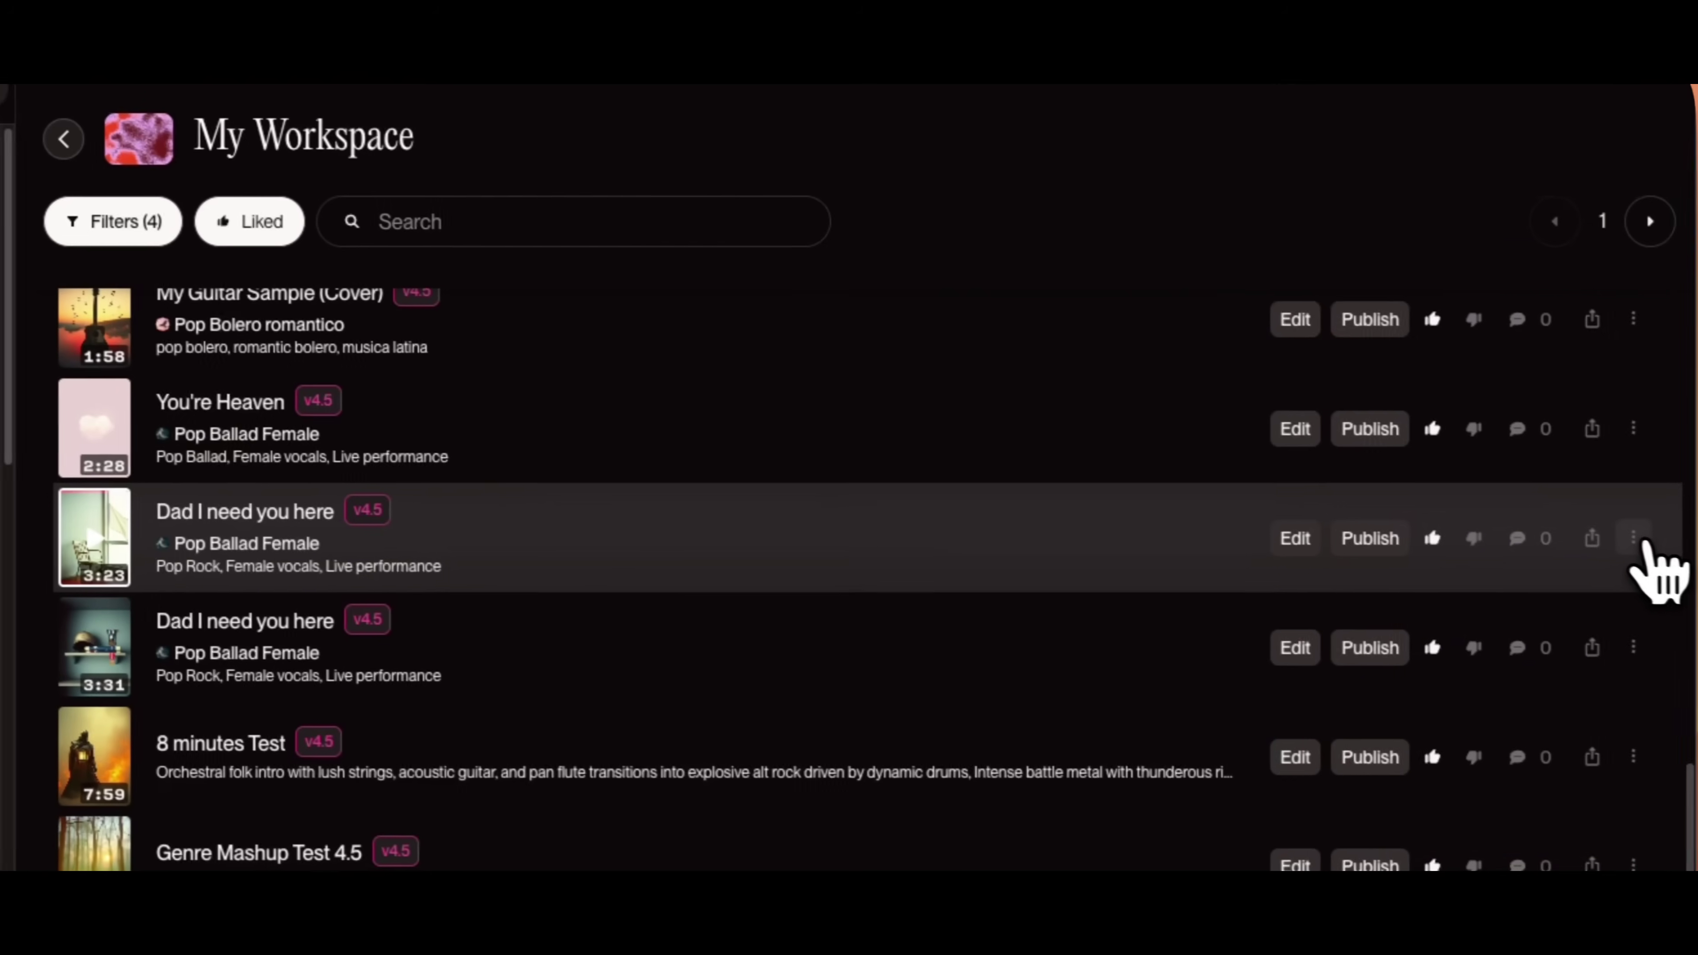
{"action": "left_click", "coordinate": [1627, 539]}
{"action": "mouse_move", "coordinate": [1502, 241]}
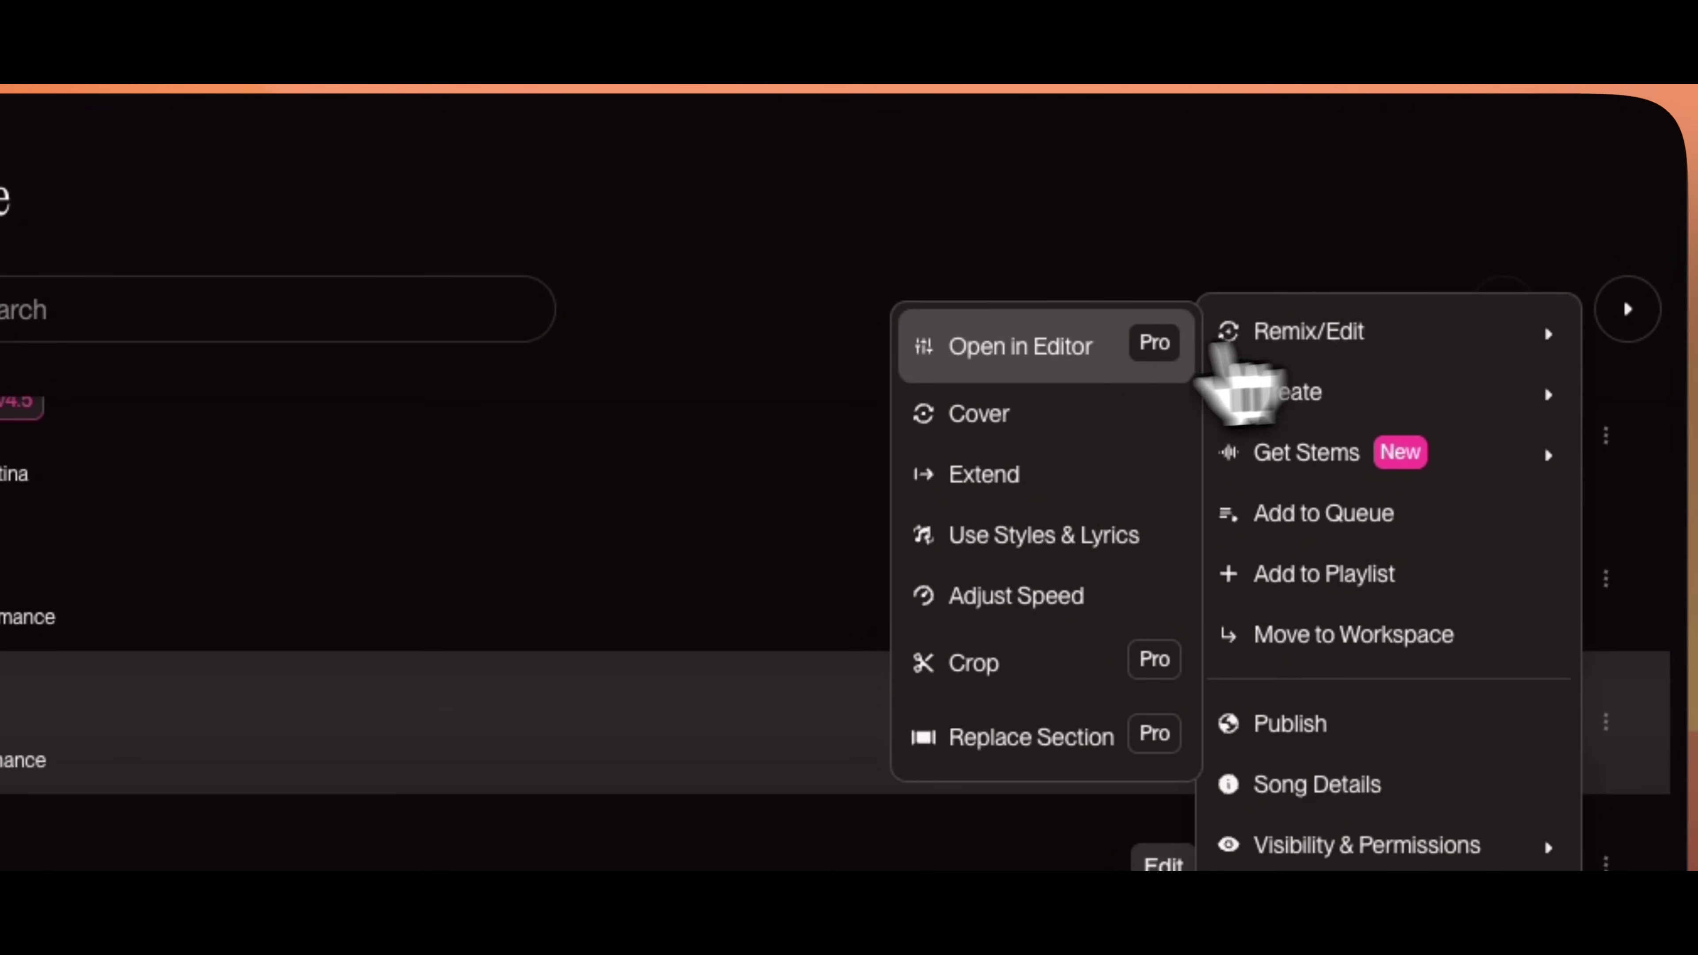
Open the song in the Song Editor and reposition the Verse 2 section
{"action": "left_click", "coordinate": [1011, 365]}
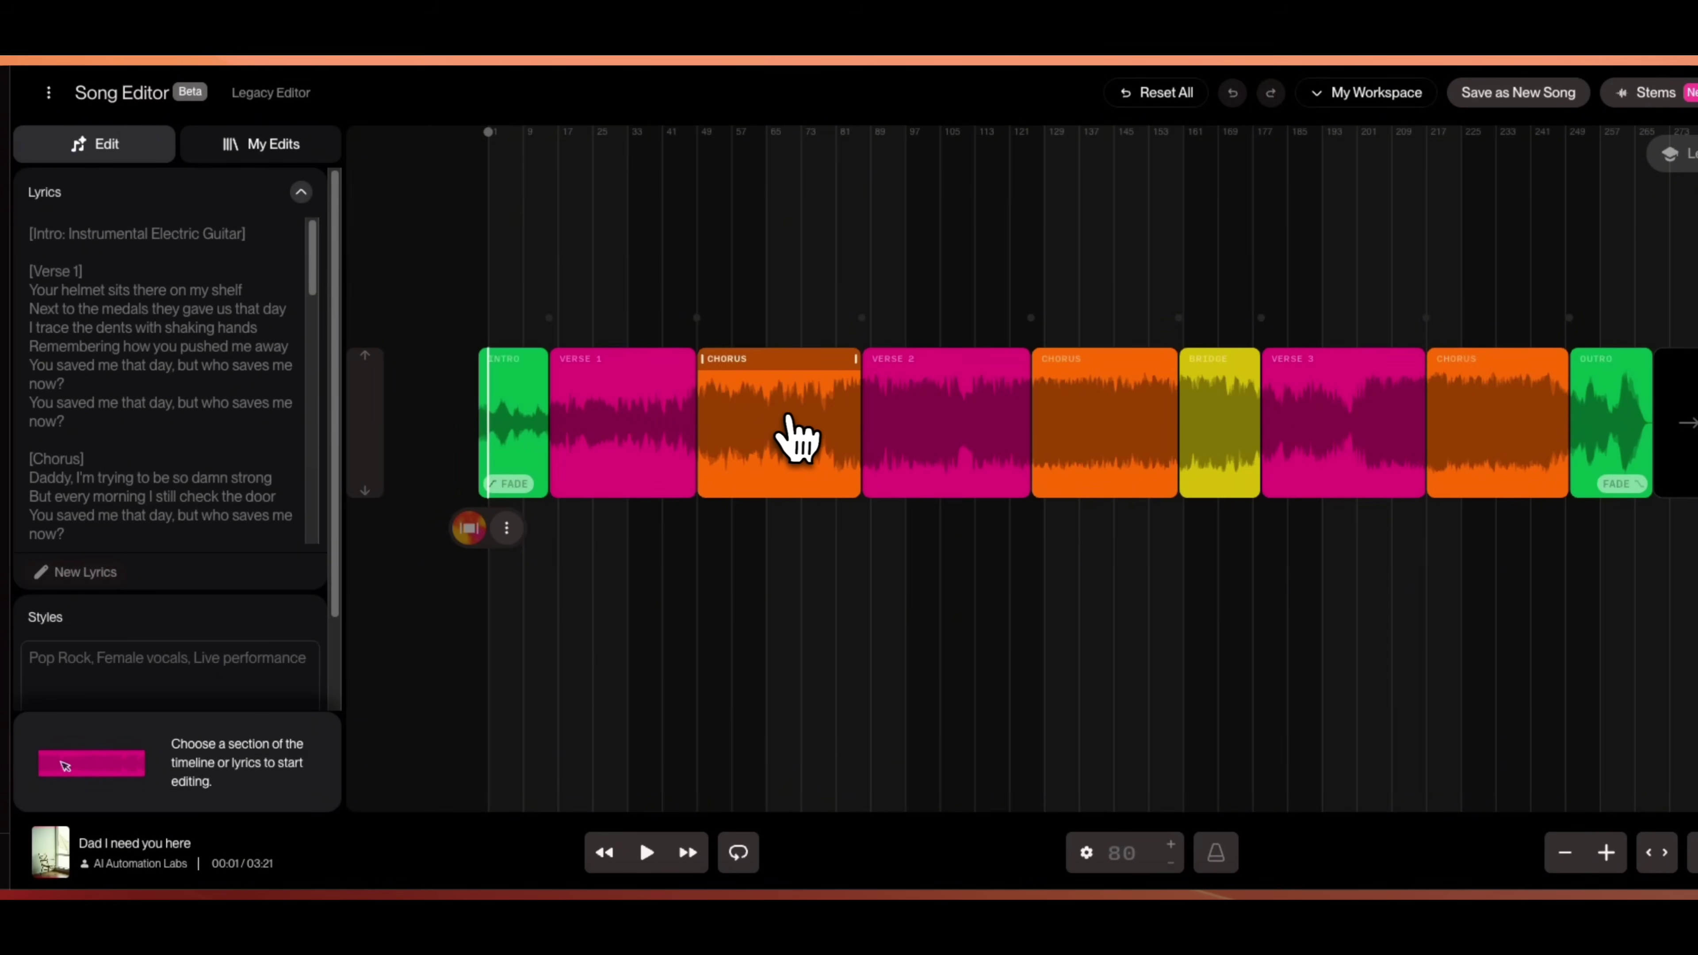
{"action": "left_click", "coordinate": [949, 362]}
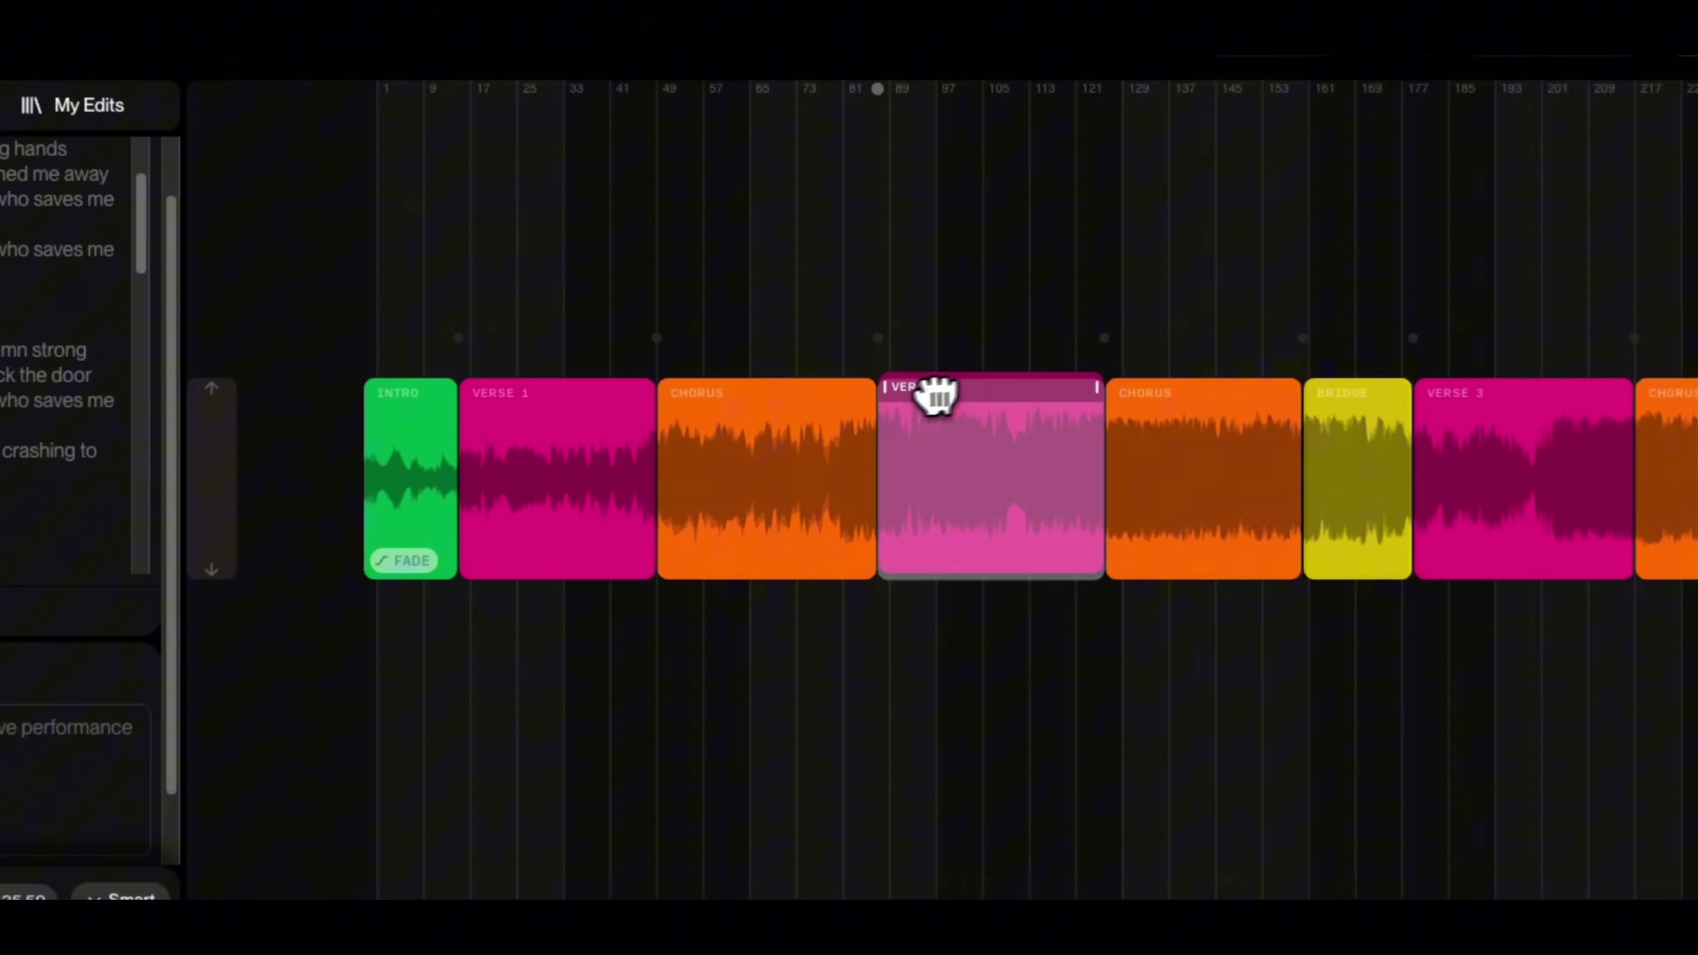
{"action": "left_click_drag", "start_coordinate": [936, 395], "coordinate": [1057, 416]}
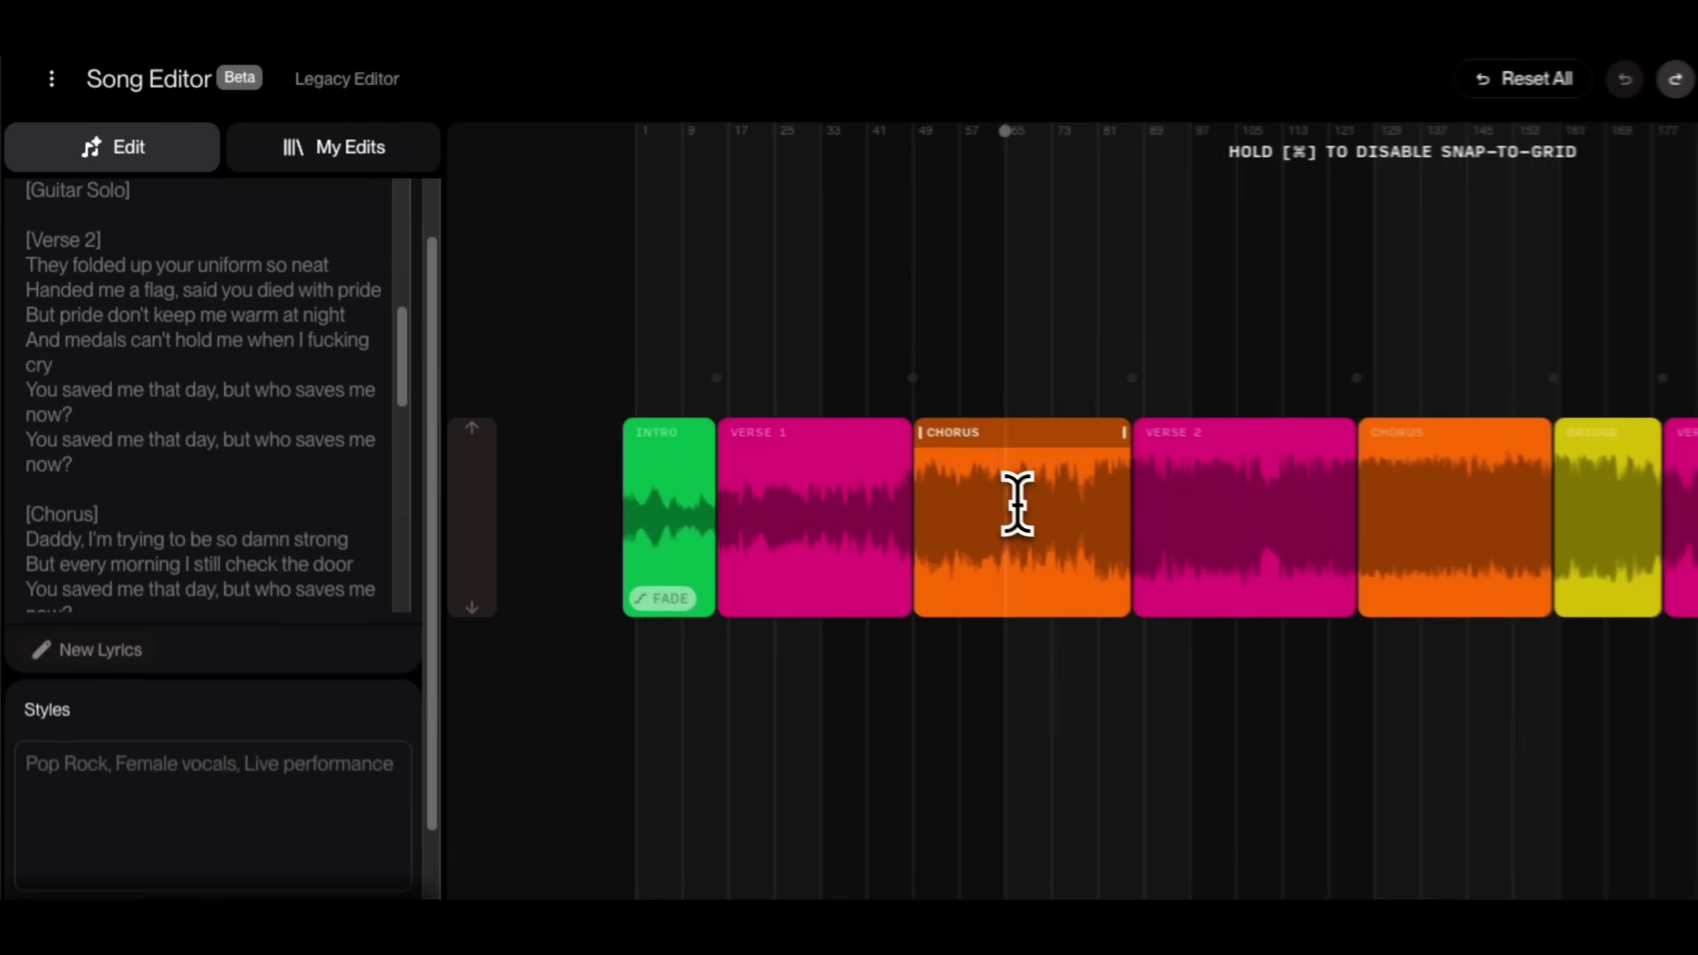
Select the first Chorus and mark the word 'Daddy' (00:38.56–00:38.96) for replacement
{"action": "left_click", "coordinate": [750, 362]}
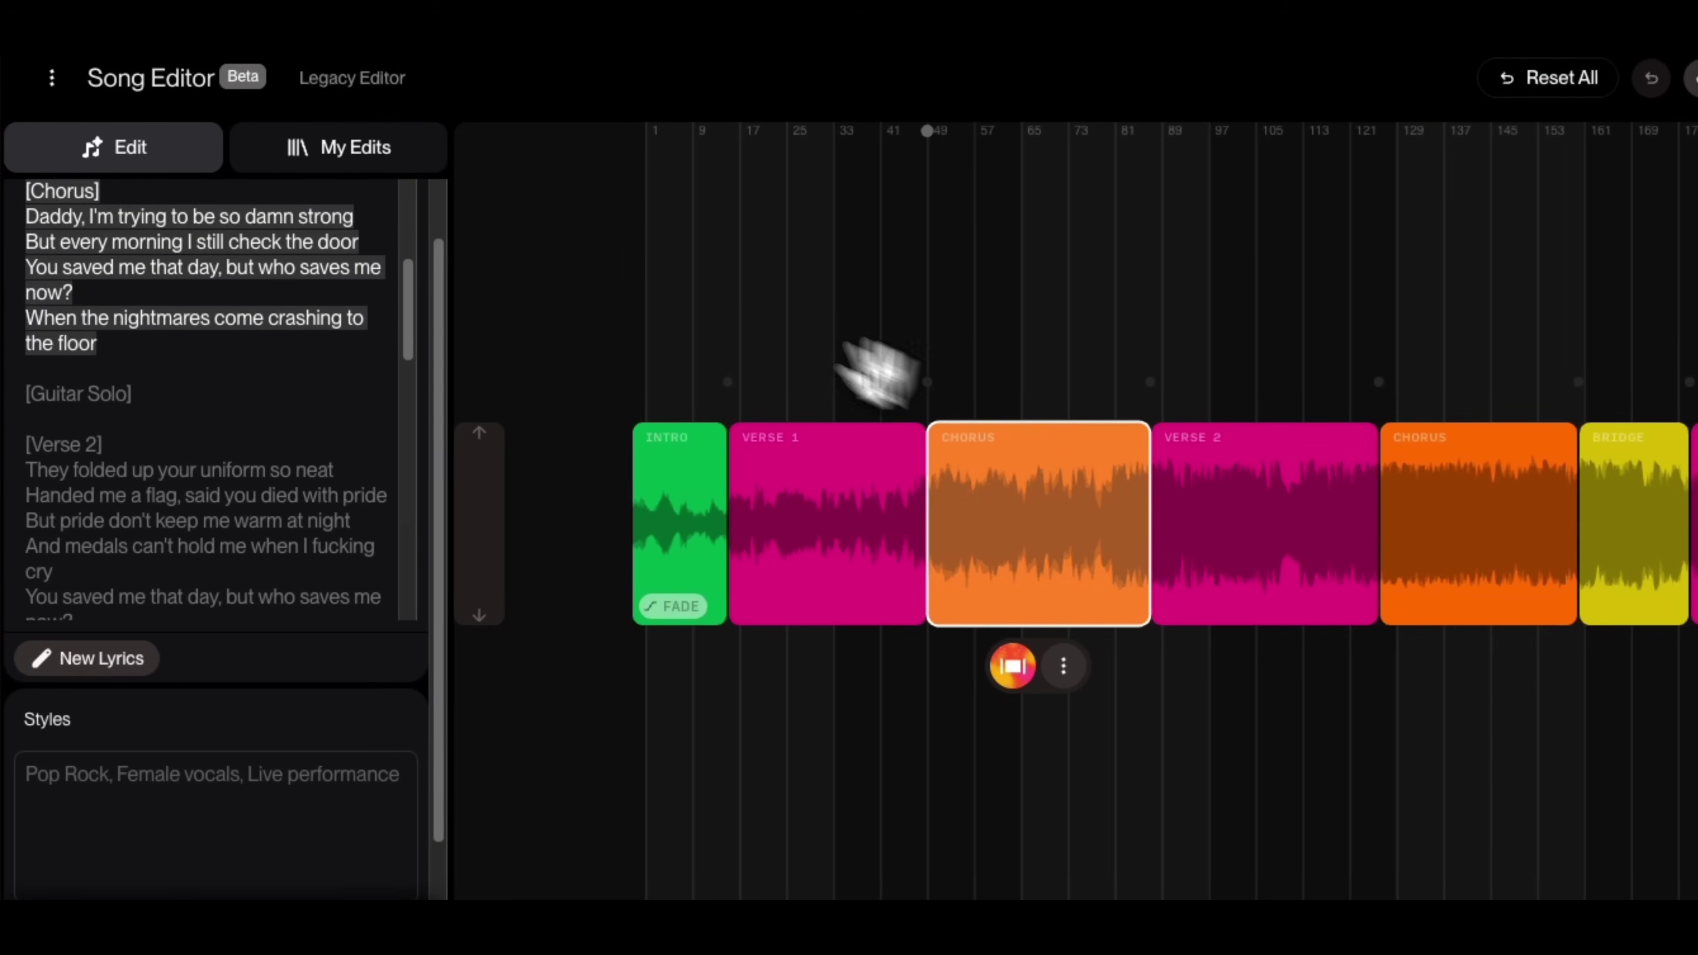
{"action": "mouse_move", "coordinate": [93, 231]}
{"action": "left_click_drag", "start_coordinate": [89, 248], "coordinate": [89, 246]}
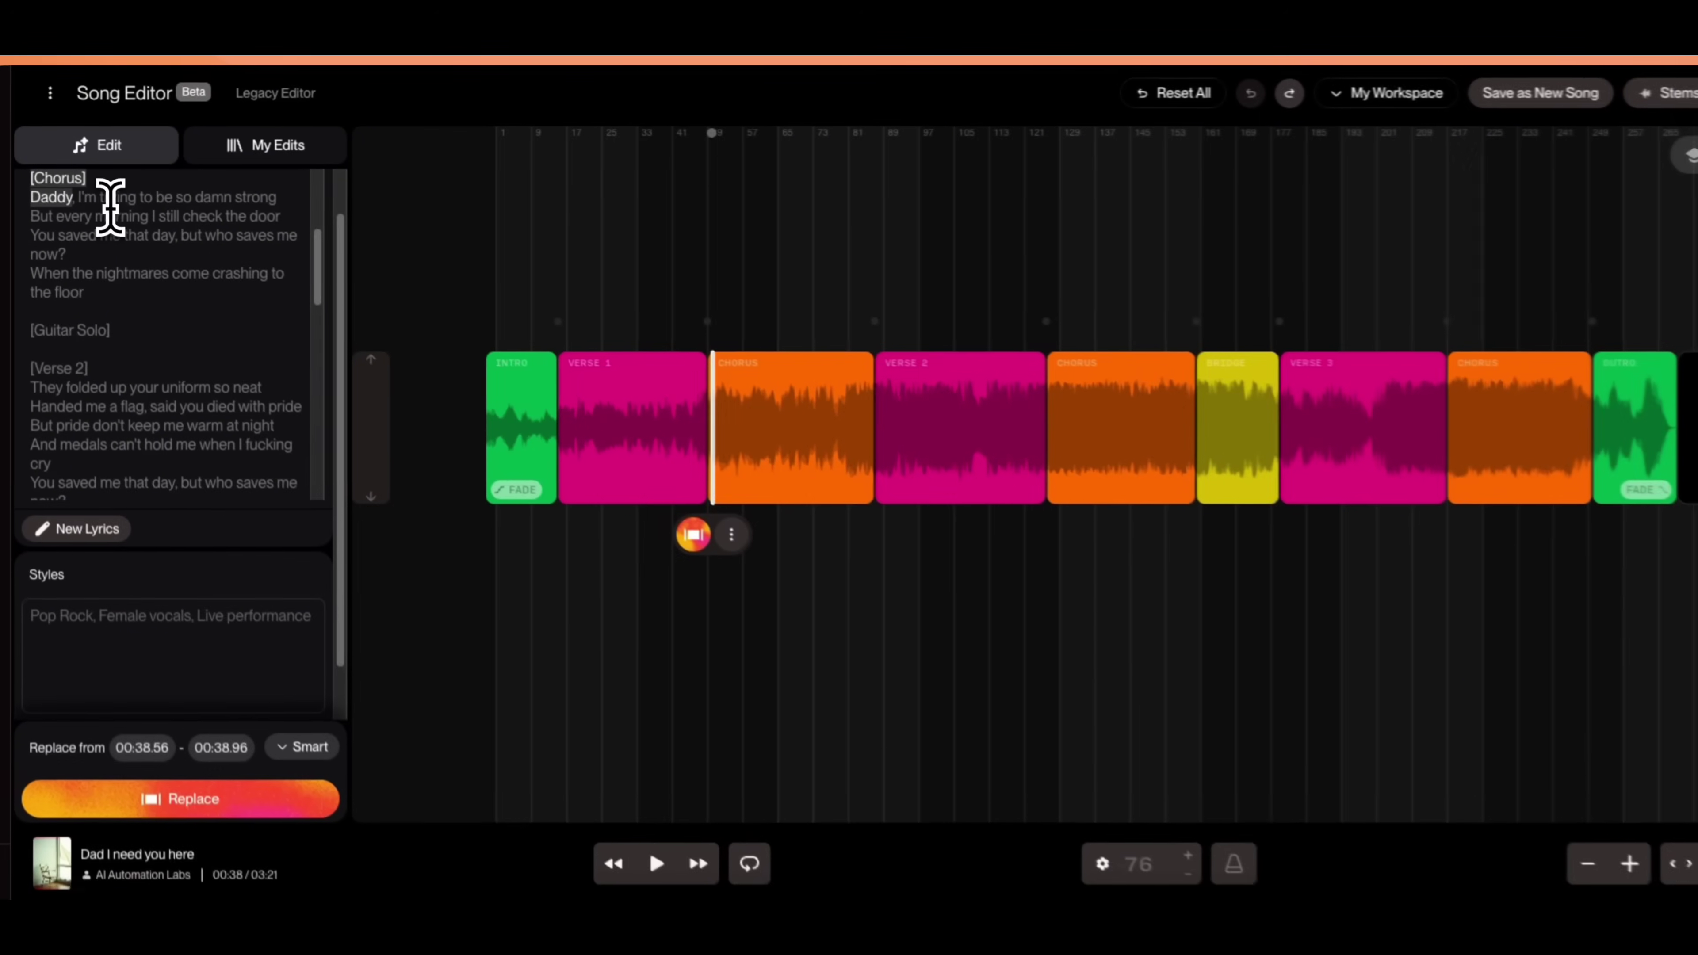
Replace 'Daddy' with 'Father' in the chorus and commit the first generated alternate
{"action": "type", "text": "Fa"}
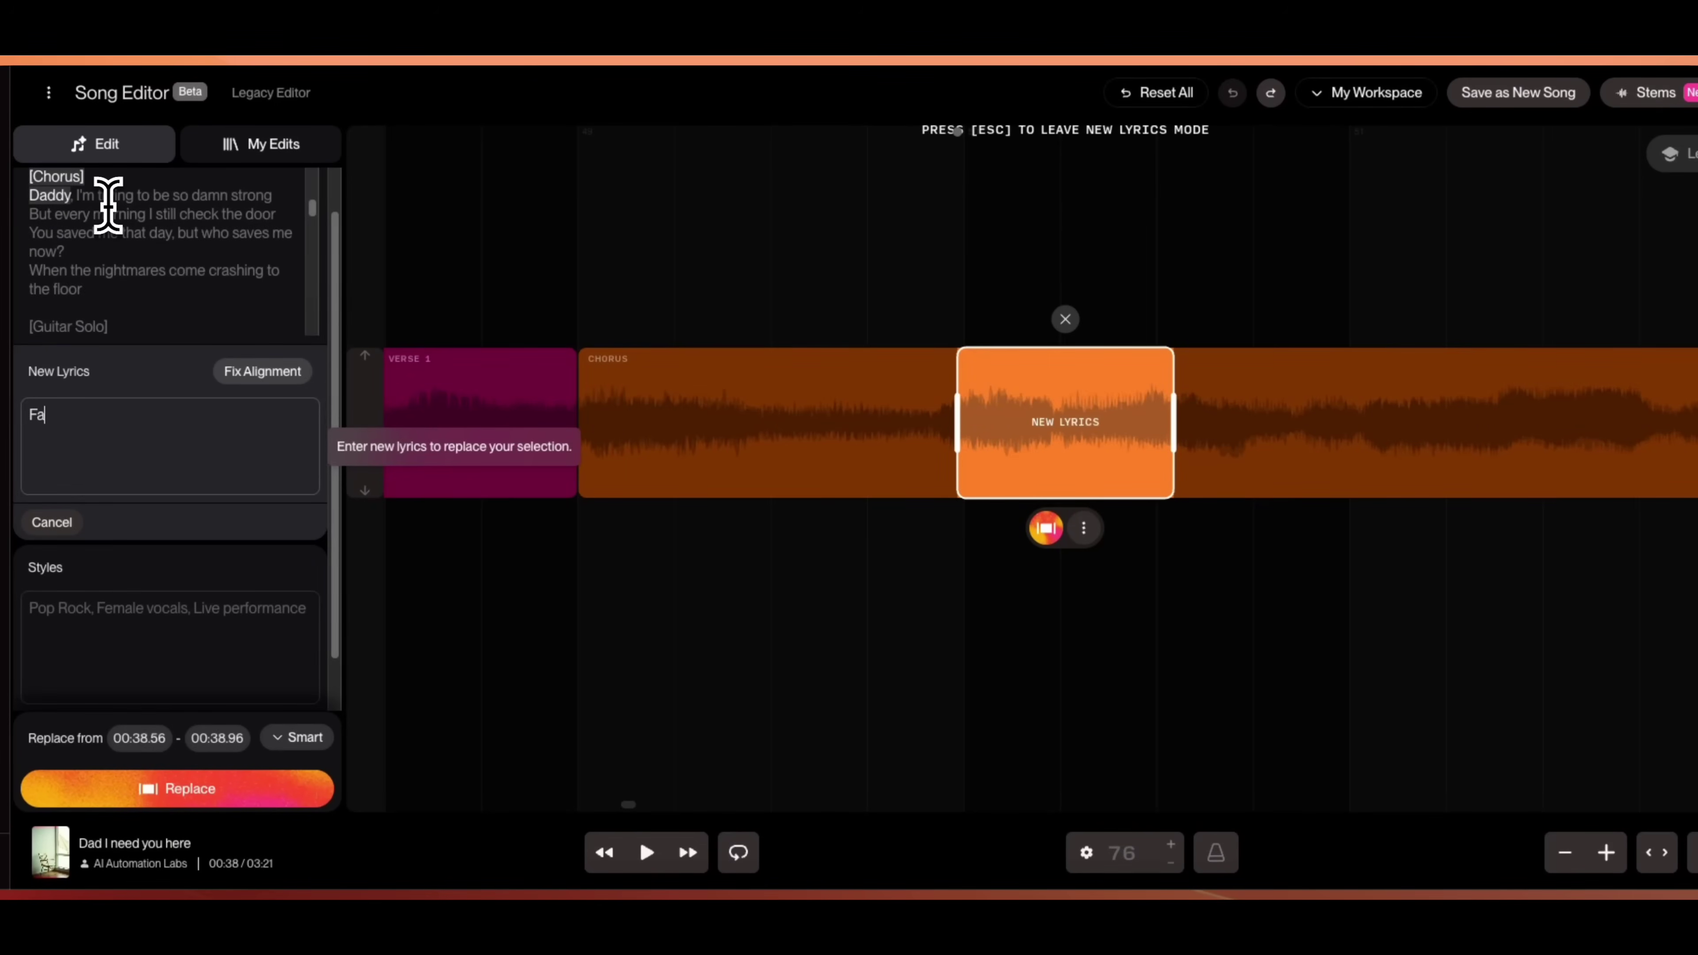
{"action": "type", "text": "ther"}
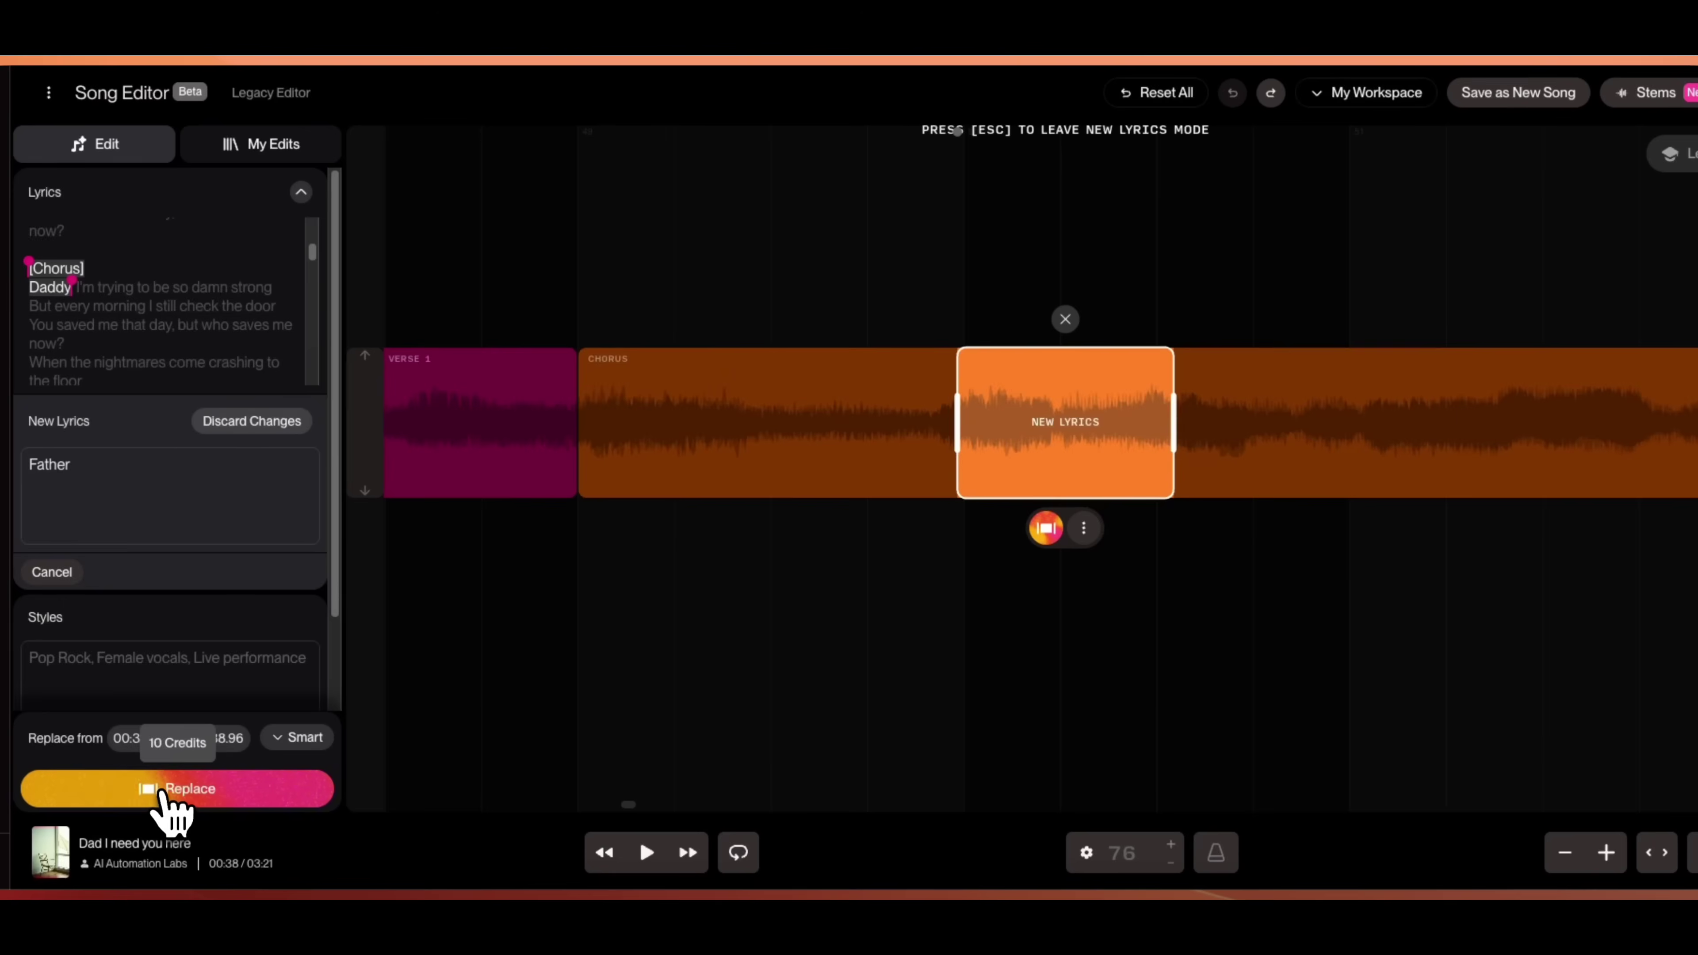
{"action": "left_click", "coordinate": [238, 769]}
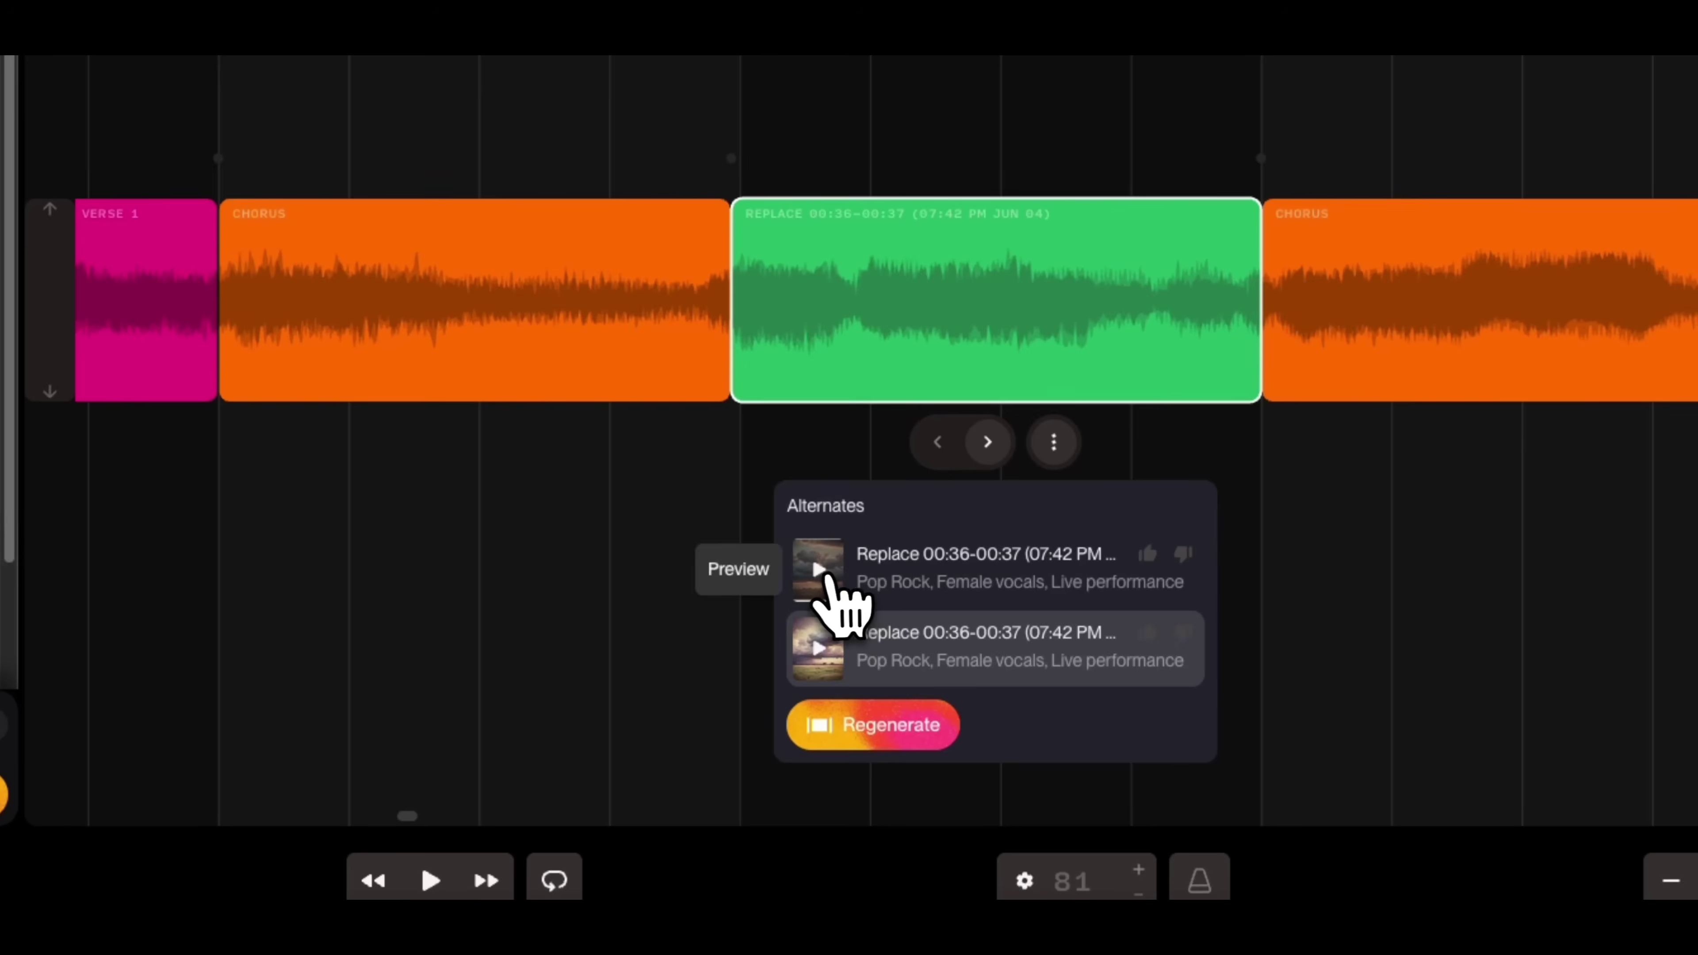
{"action": "left_click", "coordinate": [1301, 614]}
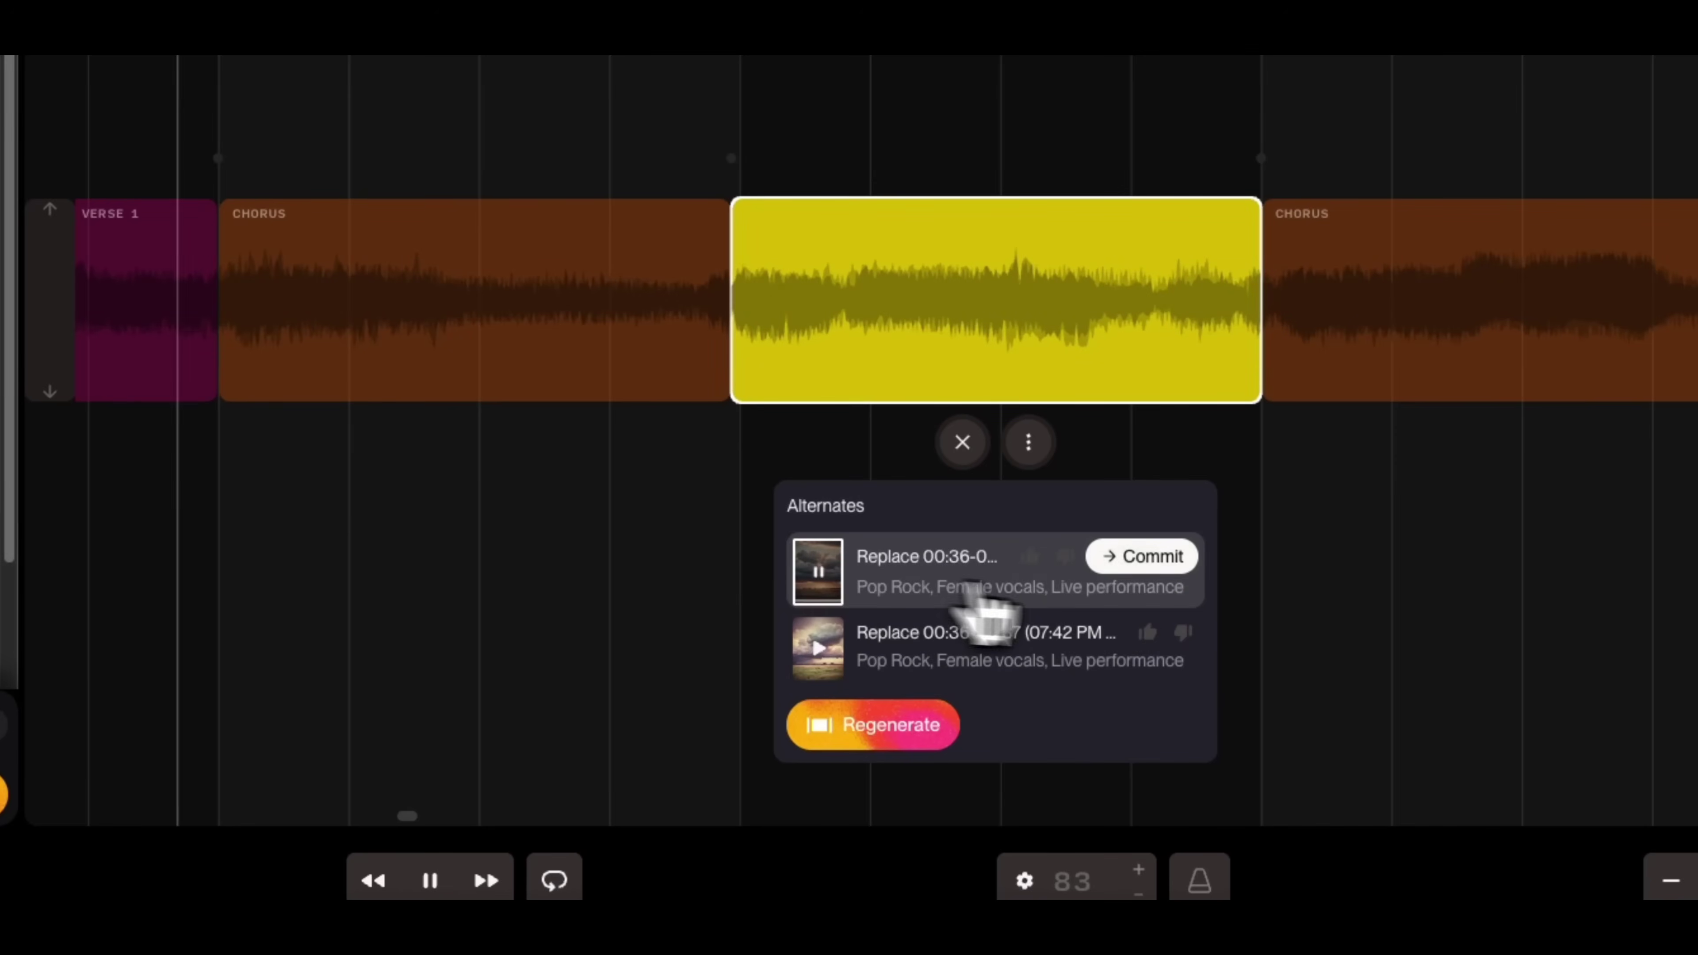
{"action": "left_click", "coordinate": [1142, 559]}
Save the edit as a new song and open it in a new tab
{"action": "left_click", "coordinate": [1551, 94]}
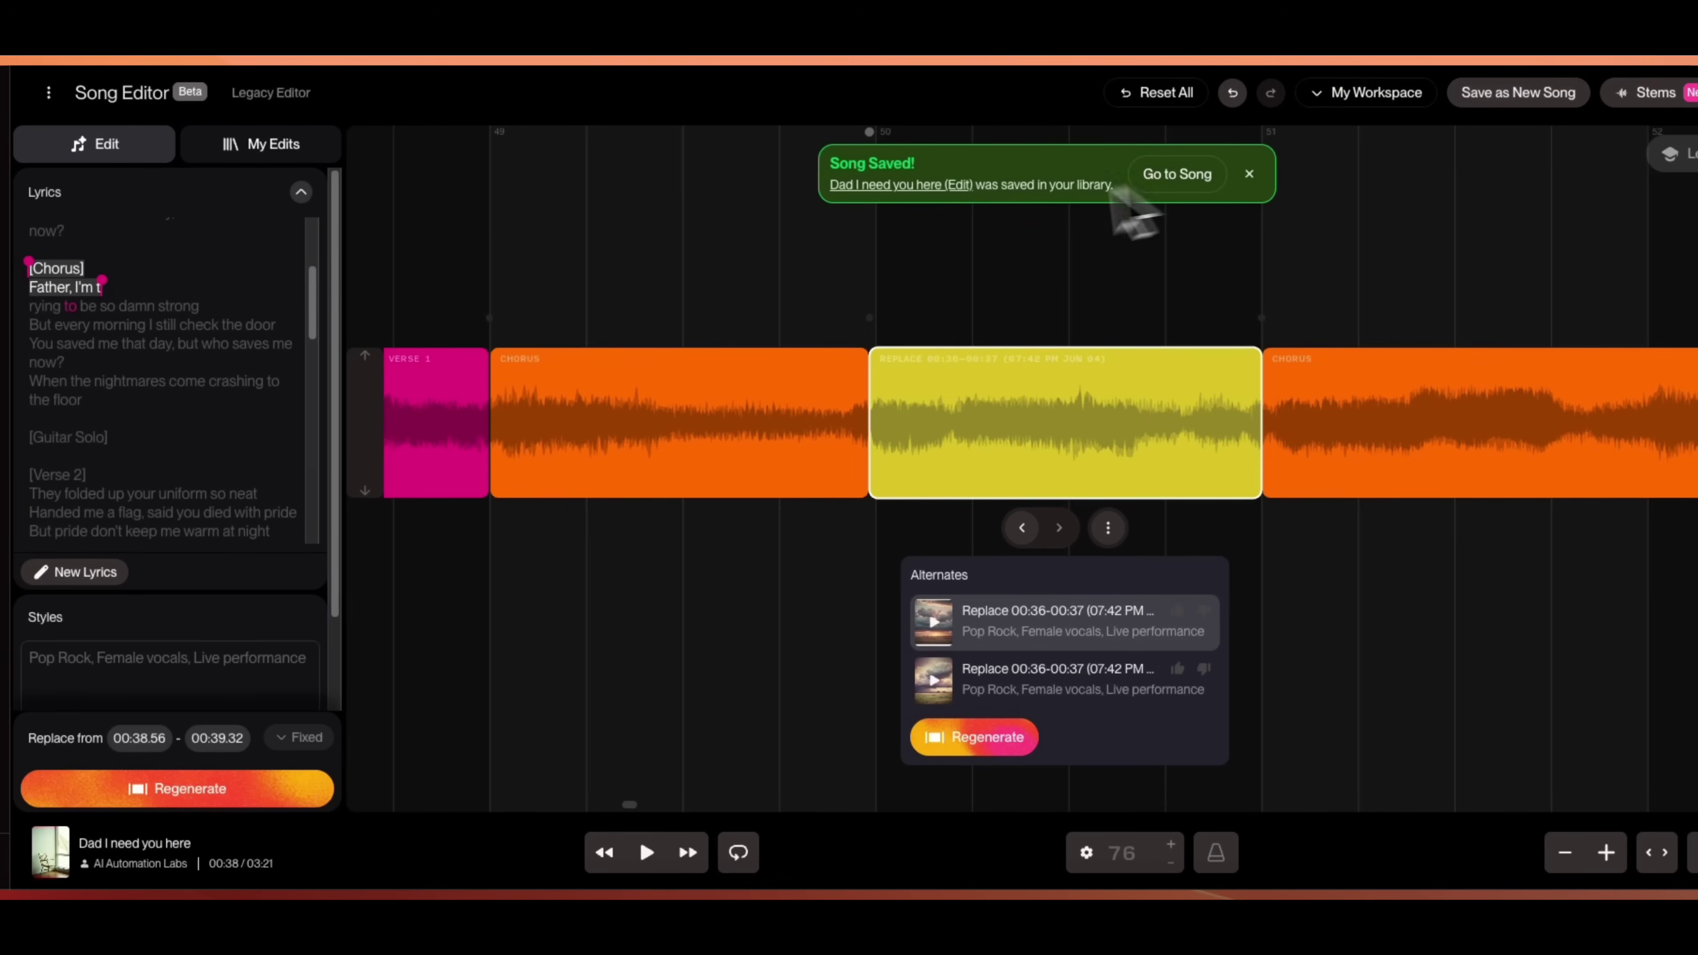
{"action": "right_click", "coordinate": [1177, 175]}
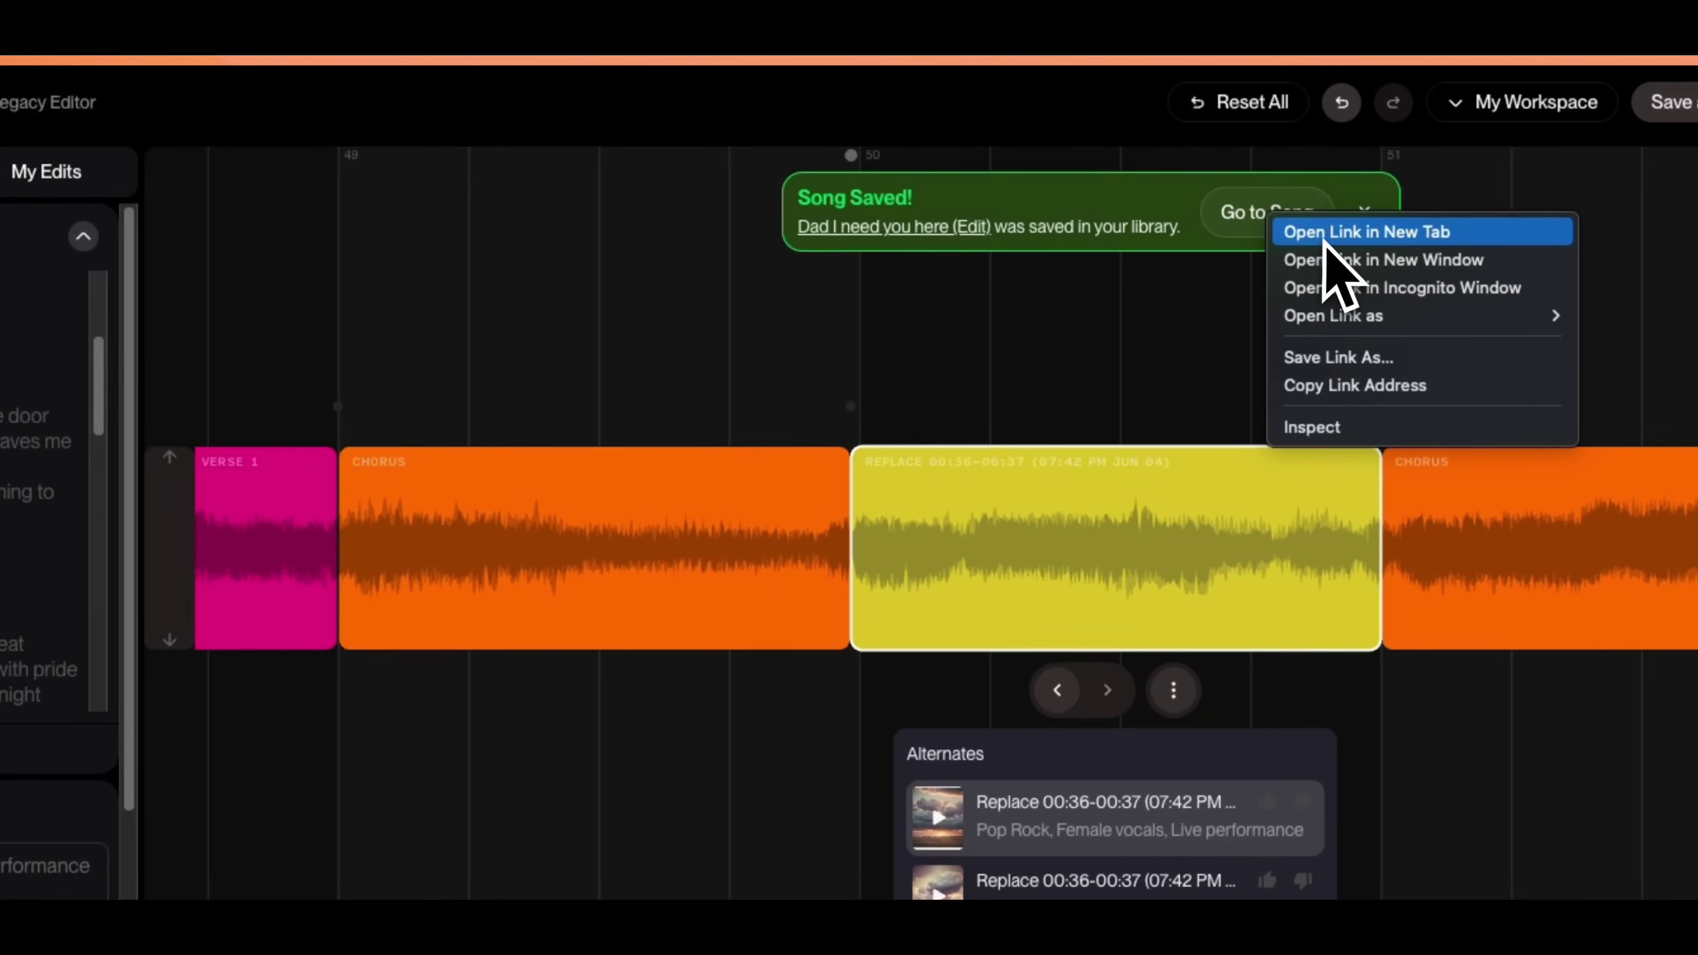
{"action": "left_click", "coordinate": [1180, 194]}
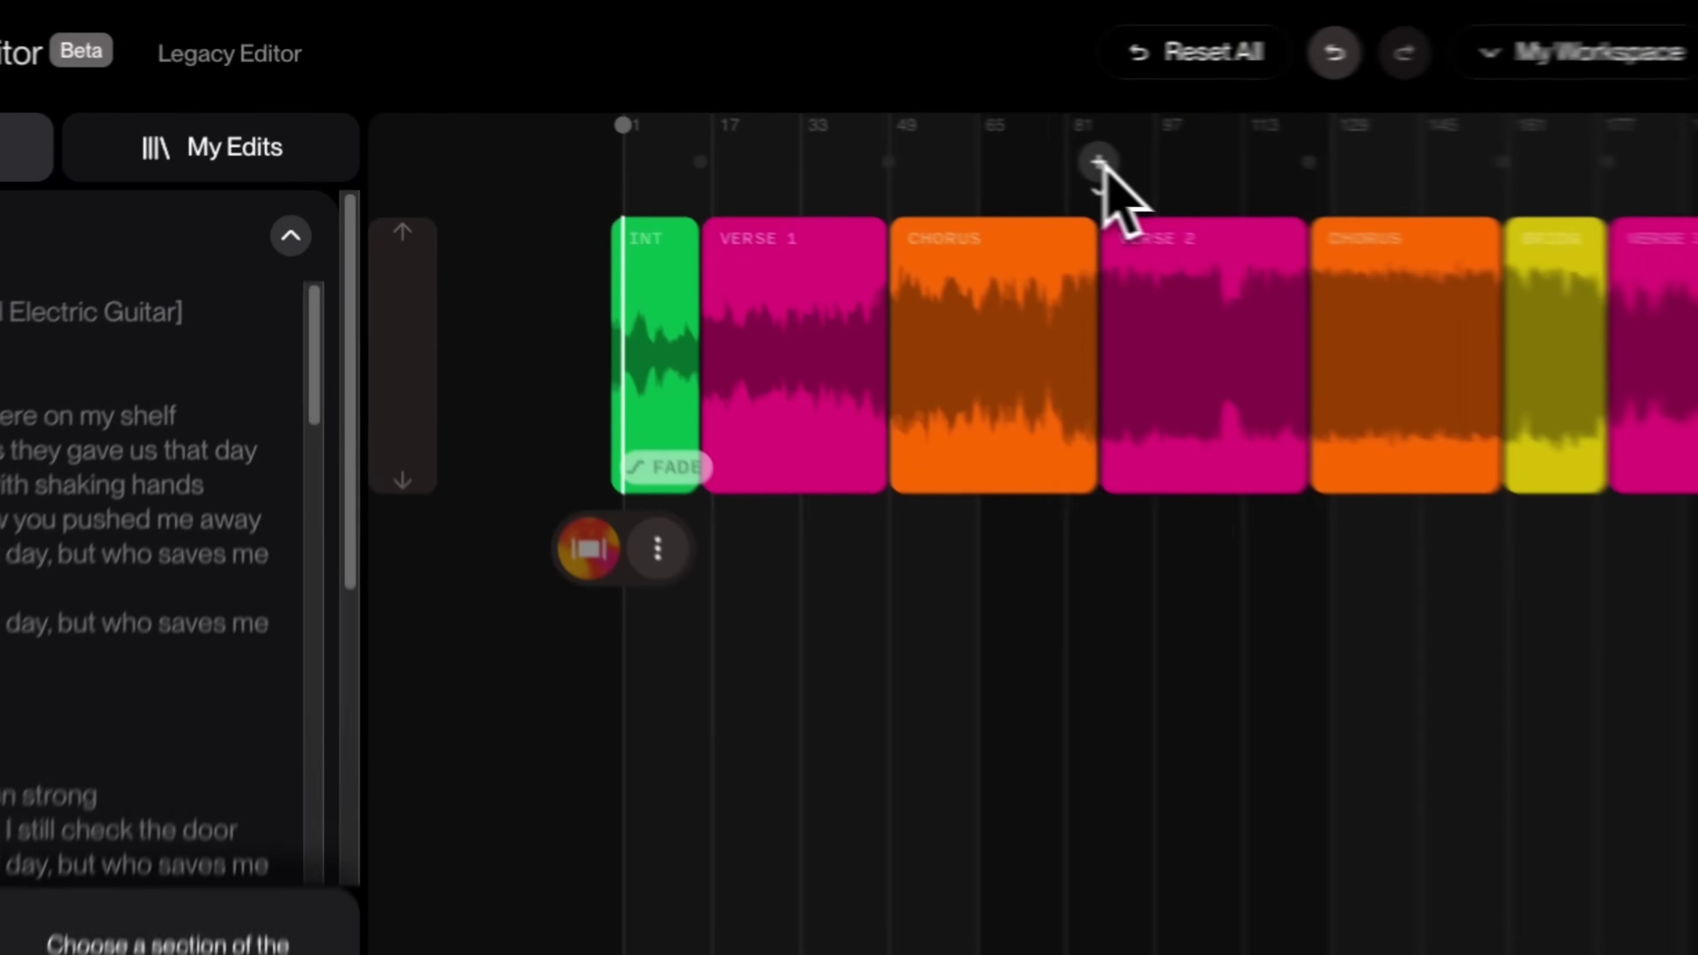
Insert a new section after the first Chorus with the lyrics '[Guitar Solo]'
{"action": "left_click", "coordinate": [981, 152]}
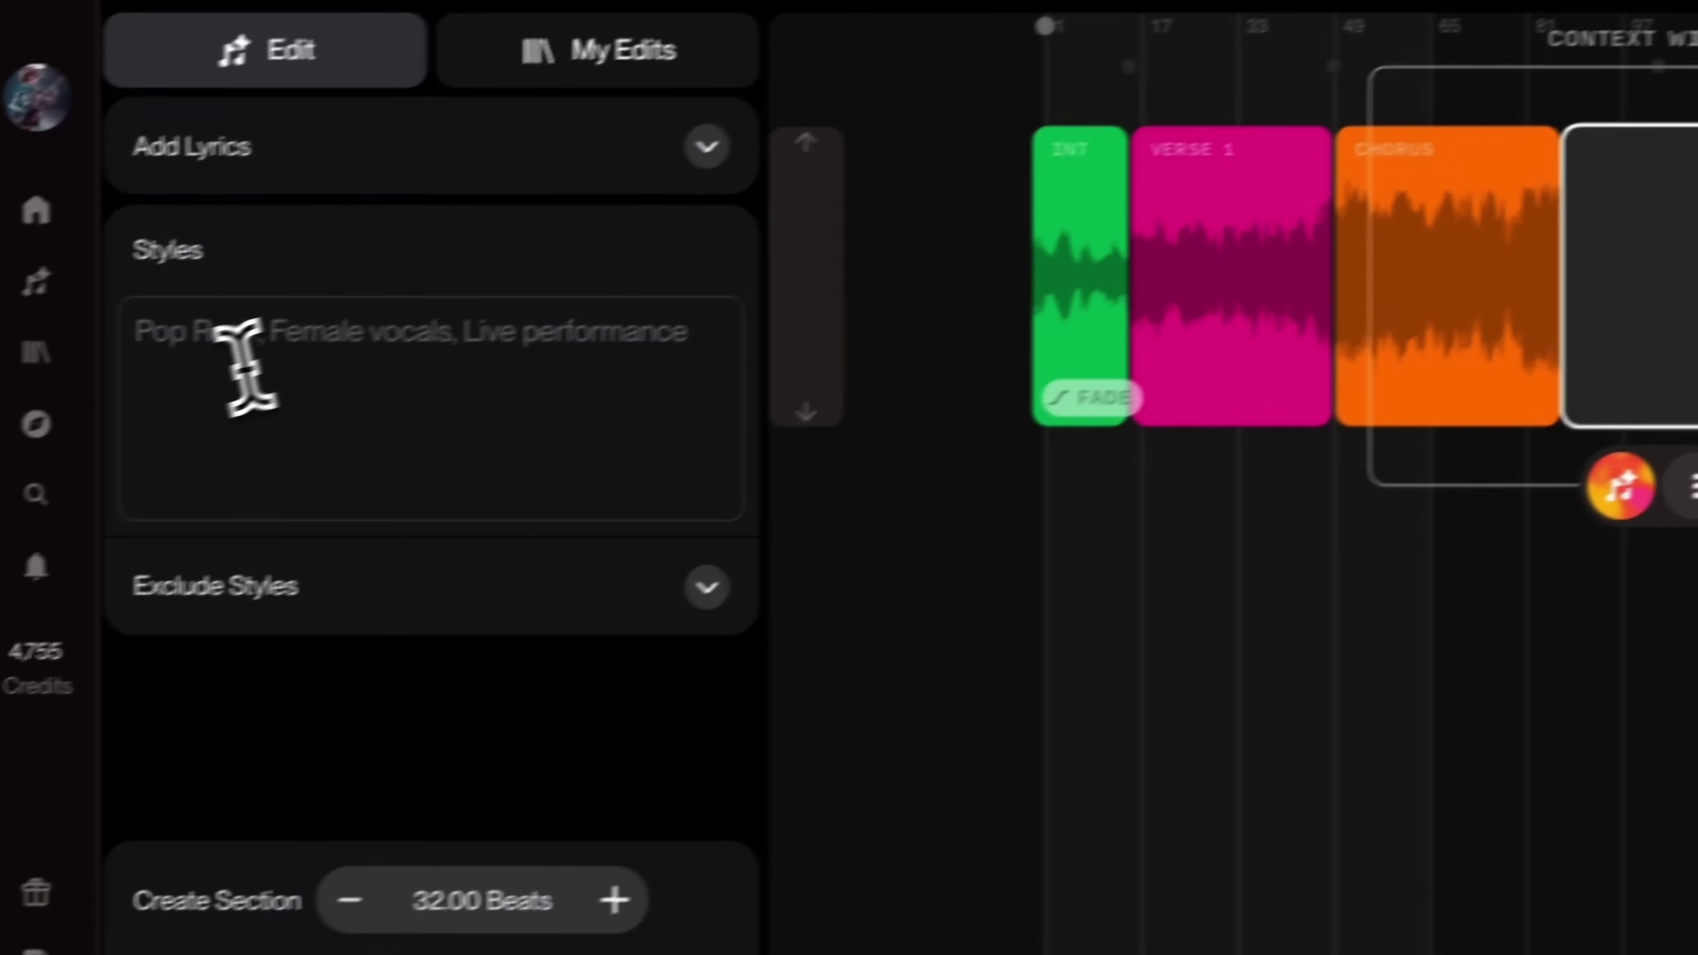
{"action": "left_click", "coordinate": [257, 363]}
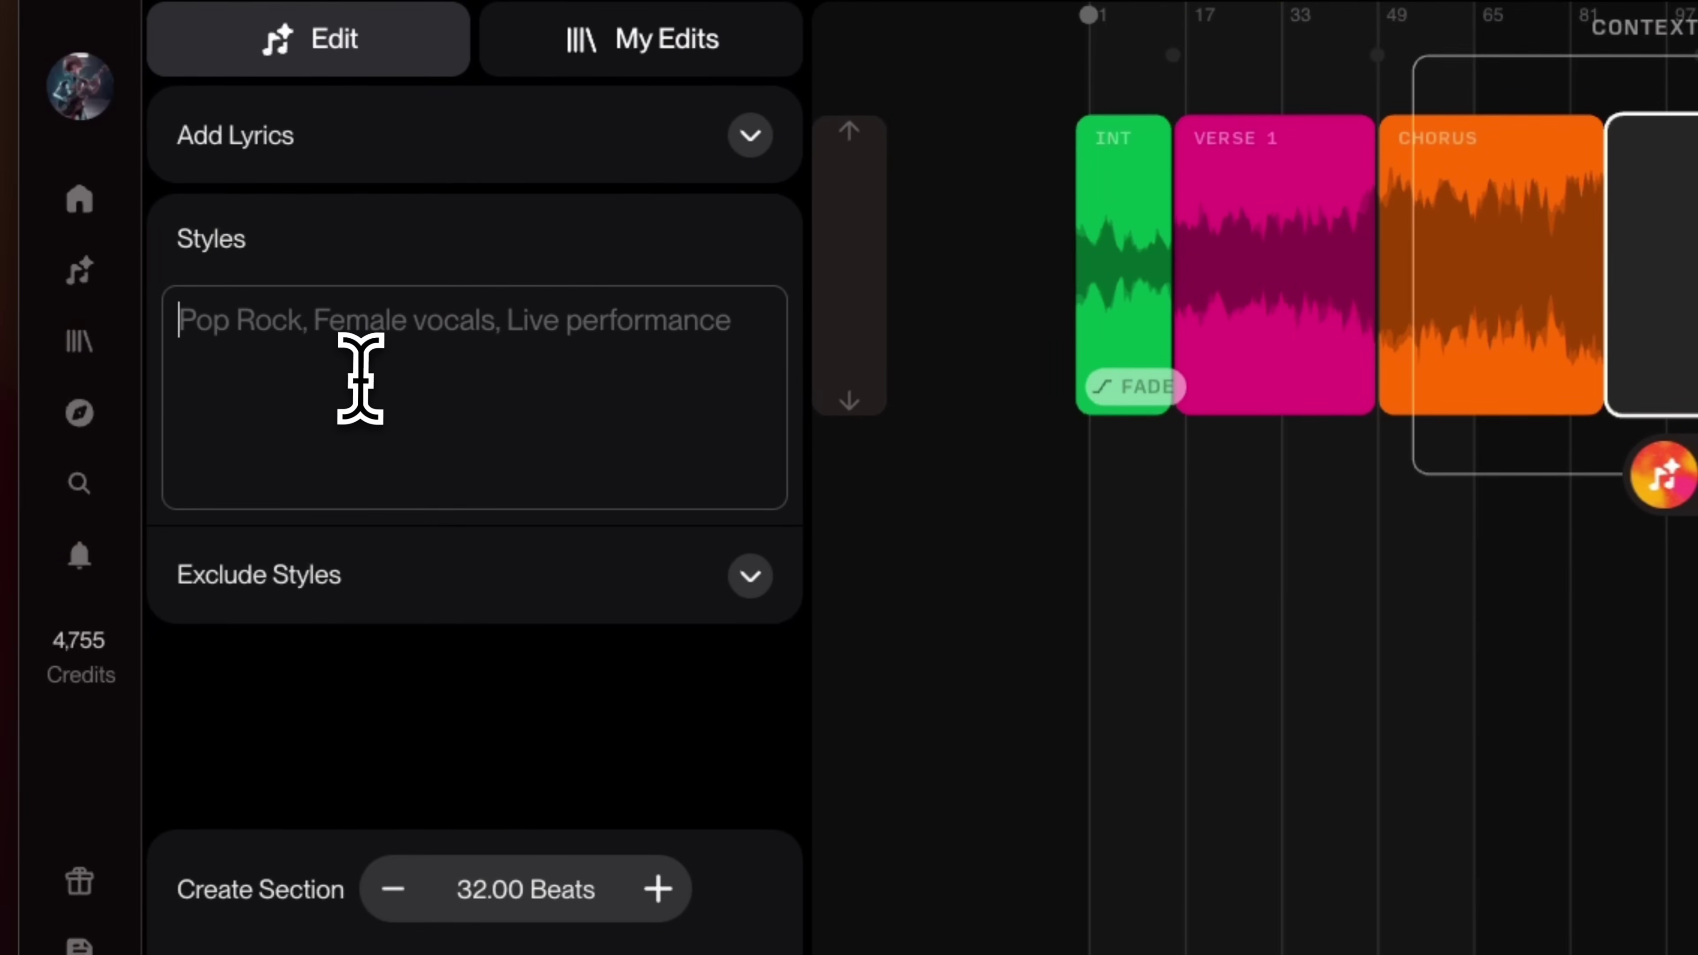
{"action": "left_click", "coordinate": [750, 135]}
{"action": "left_click", "coordinate": [443, 257]}
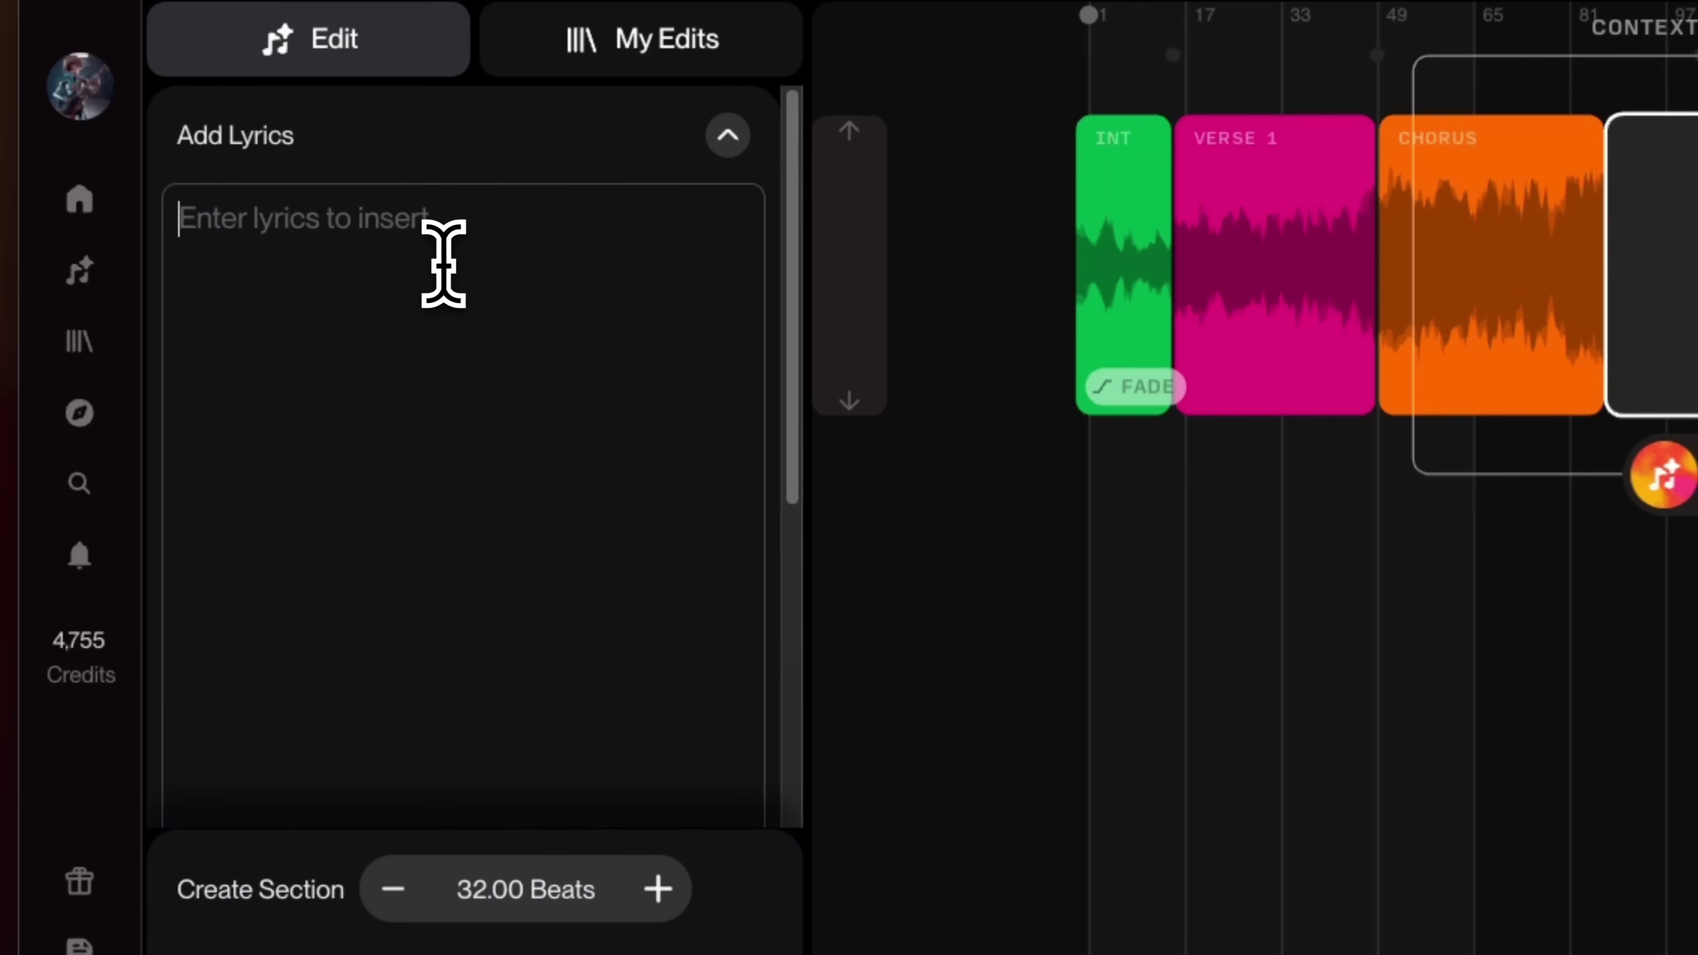
{"action": "type", "text": "[Guitar Solo"}
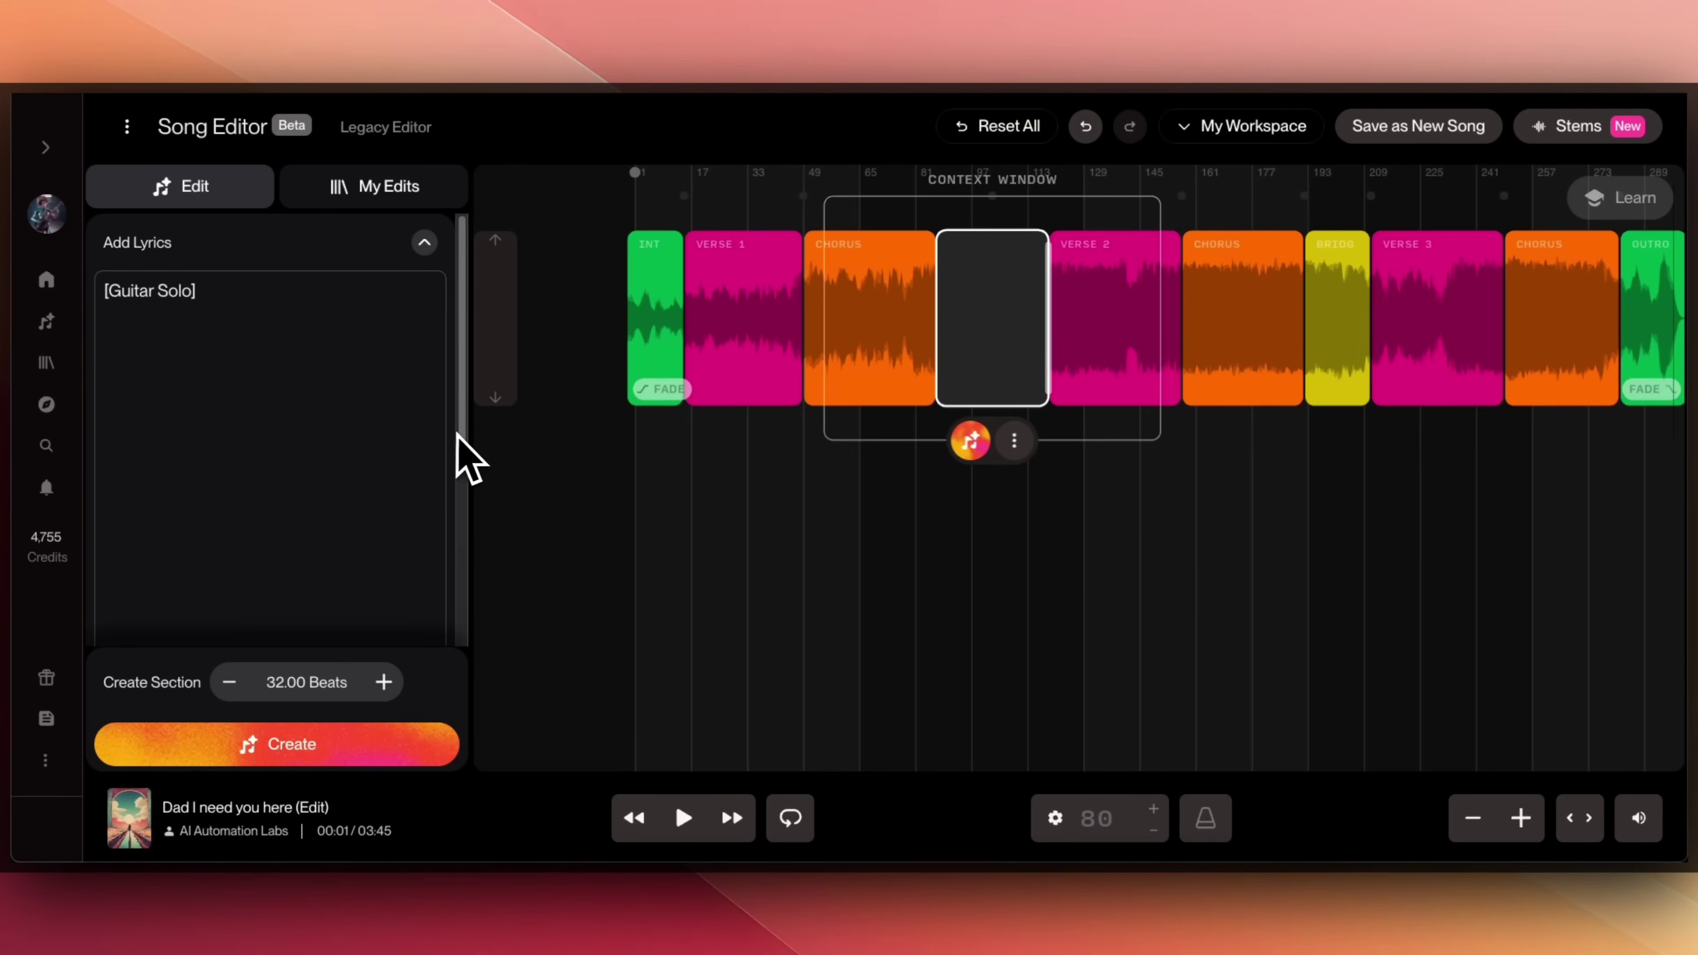
{"action": "scroll", "coordinate": [468, 462], "scroll_direction": "down", "scroll_amount": 5}
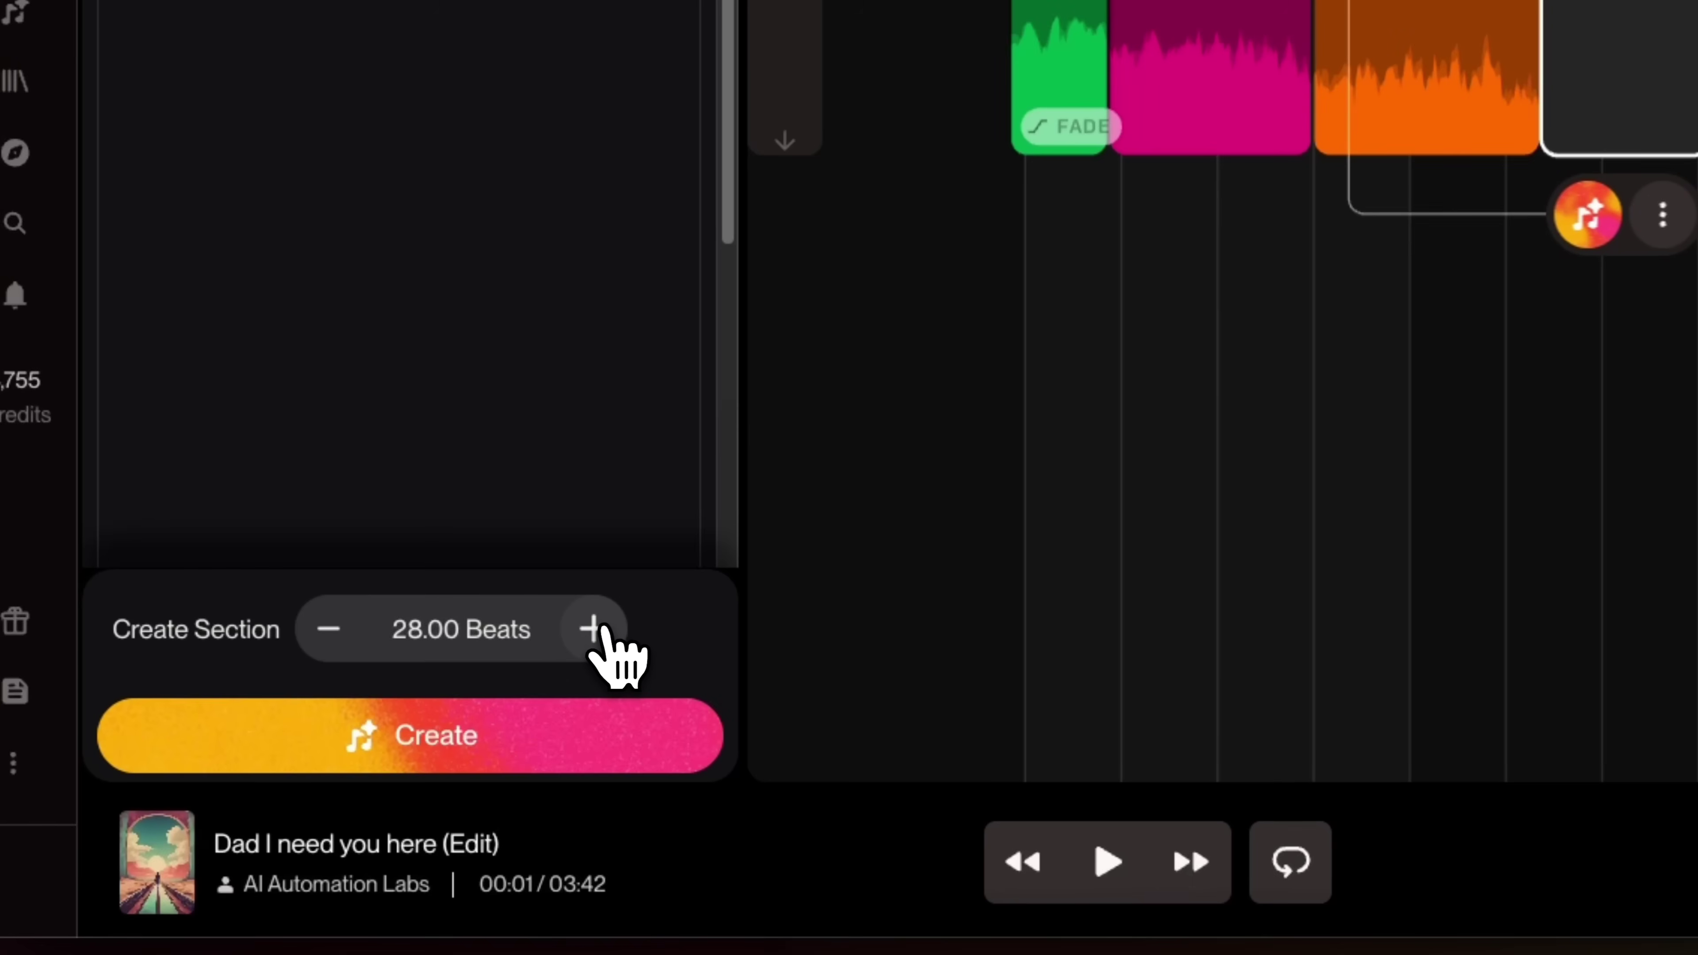
Set the section to 32 beats, generate it, and commit the first previewed take
{"action": "left_click", "coordinate": [384, 682]}
{"action": "left_click", "coordinate": [383, 681]}
{"action": "left_click", "coordinate": [384, 681]}
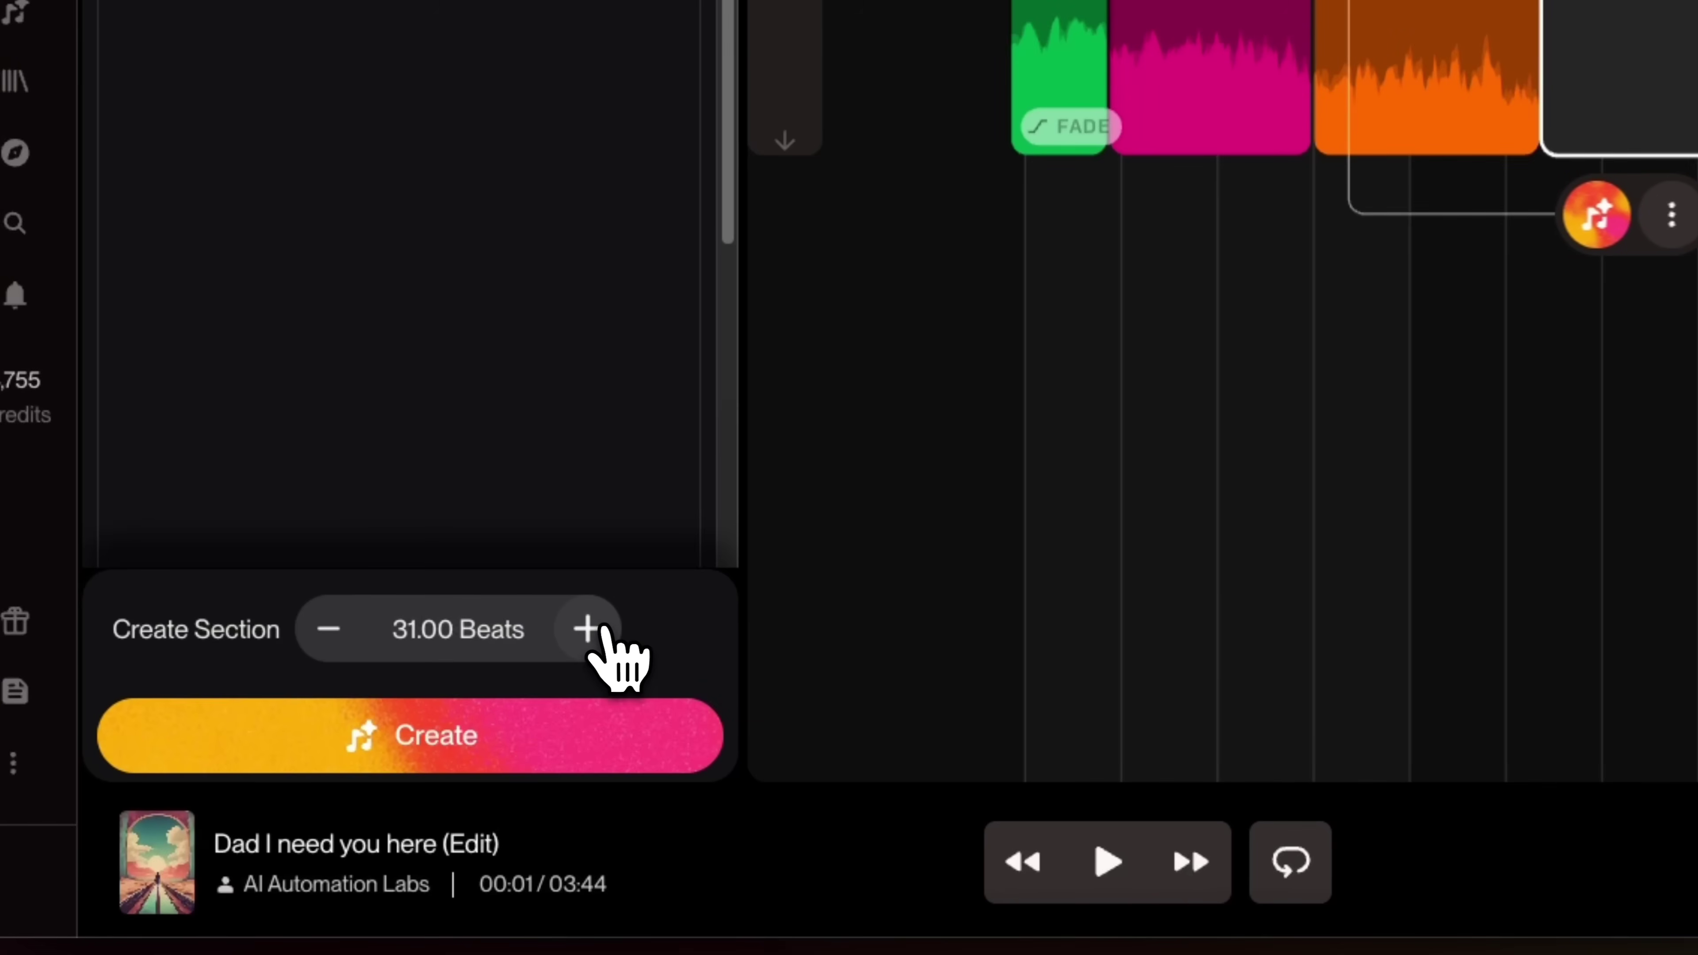
{"action": "left_click", "coordinate": [383, 682]}
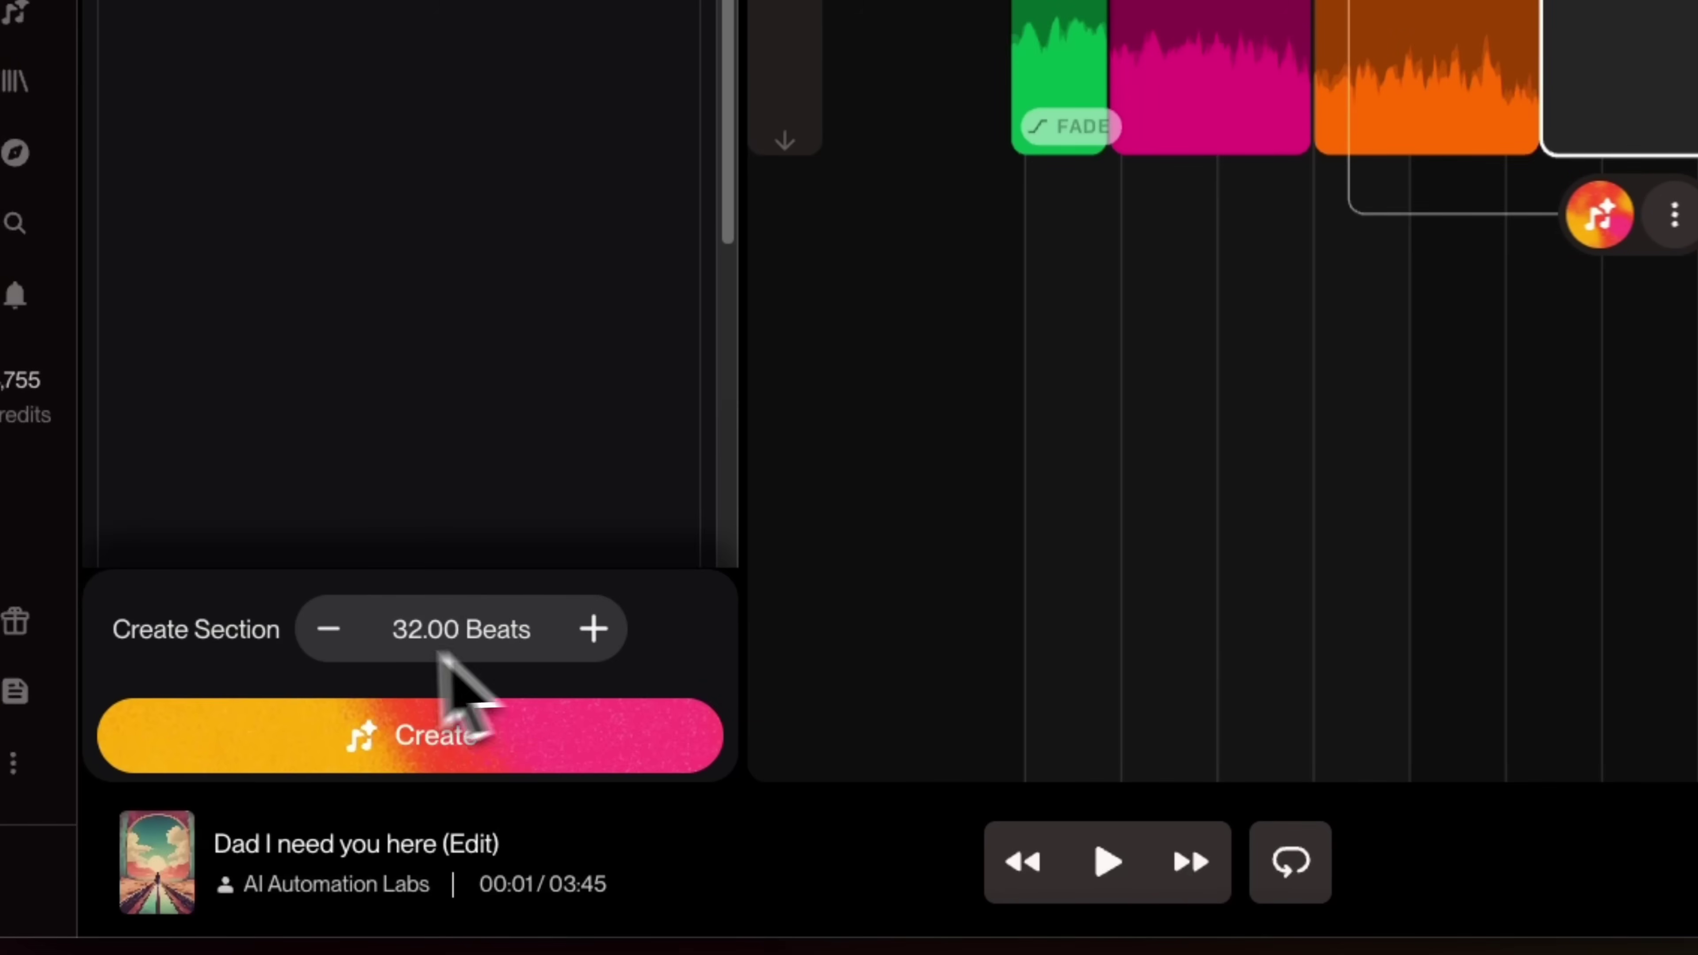
{"action": "left_click", "coordinate": [401, 754]}
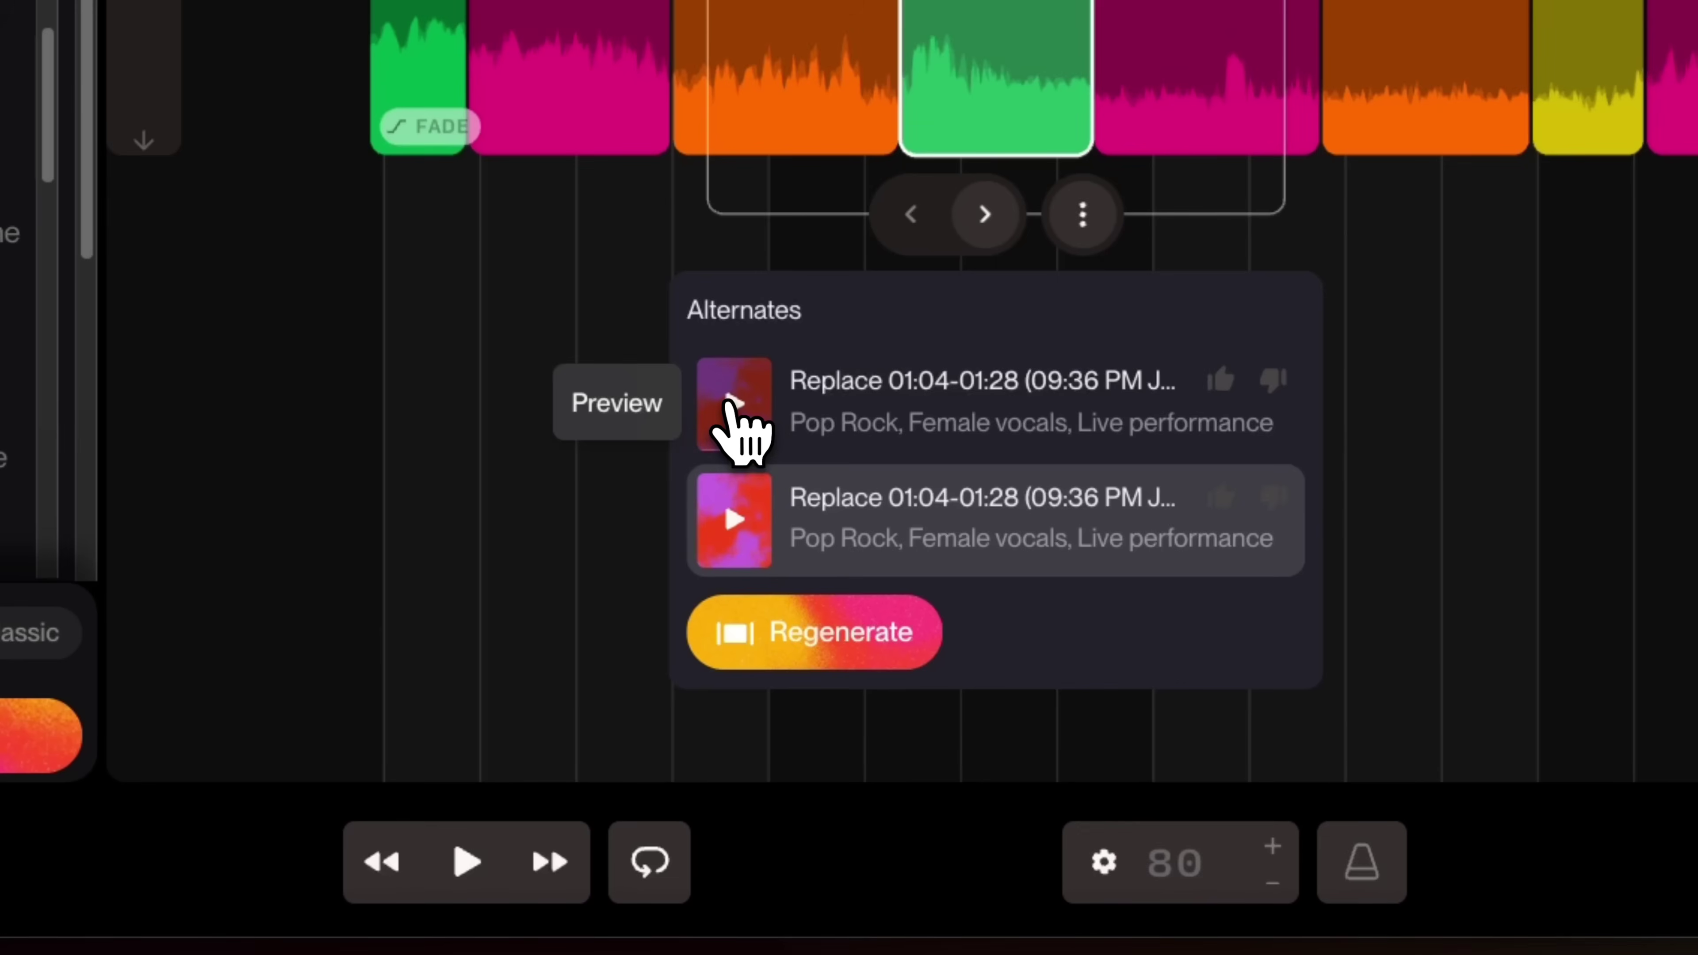
{"action": "left_click", "coordinate": [838, 550]}
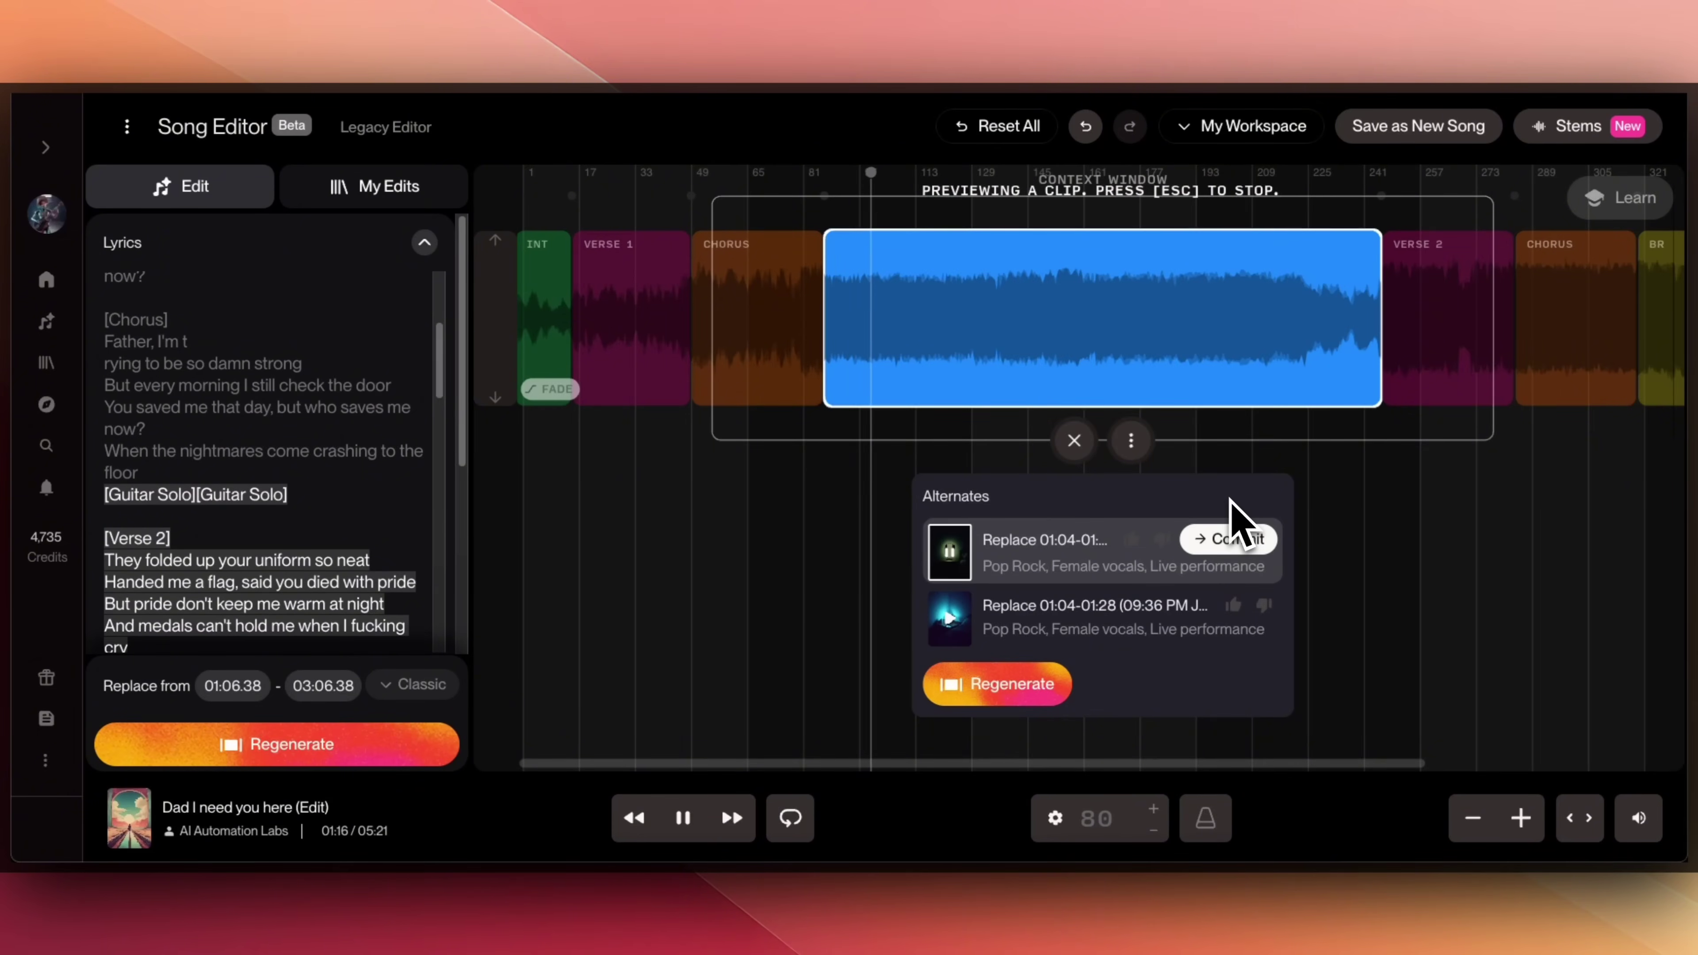
{"action": "left_click", "coordinate": [1229, 538]}
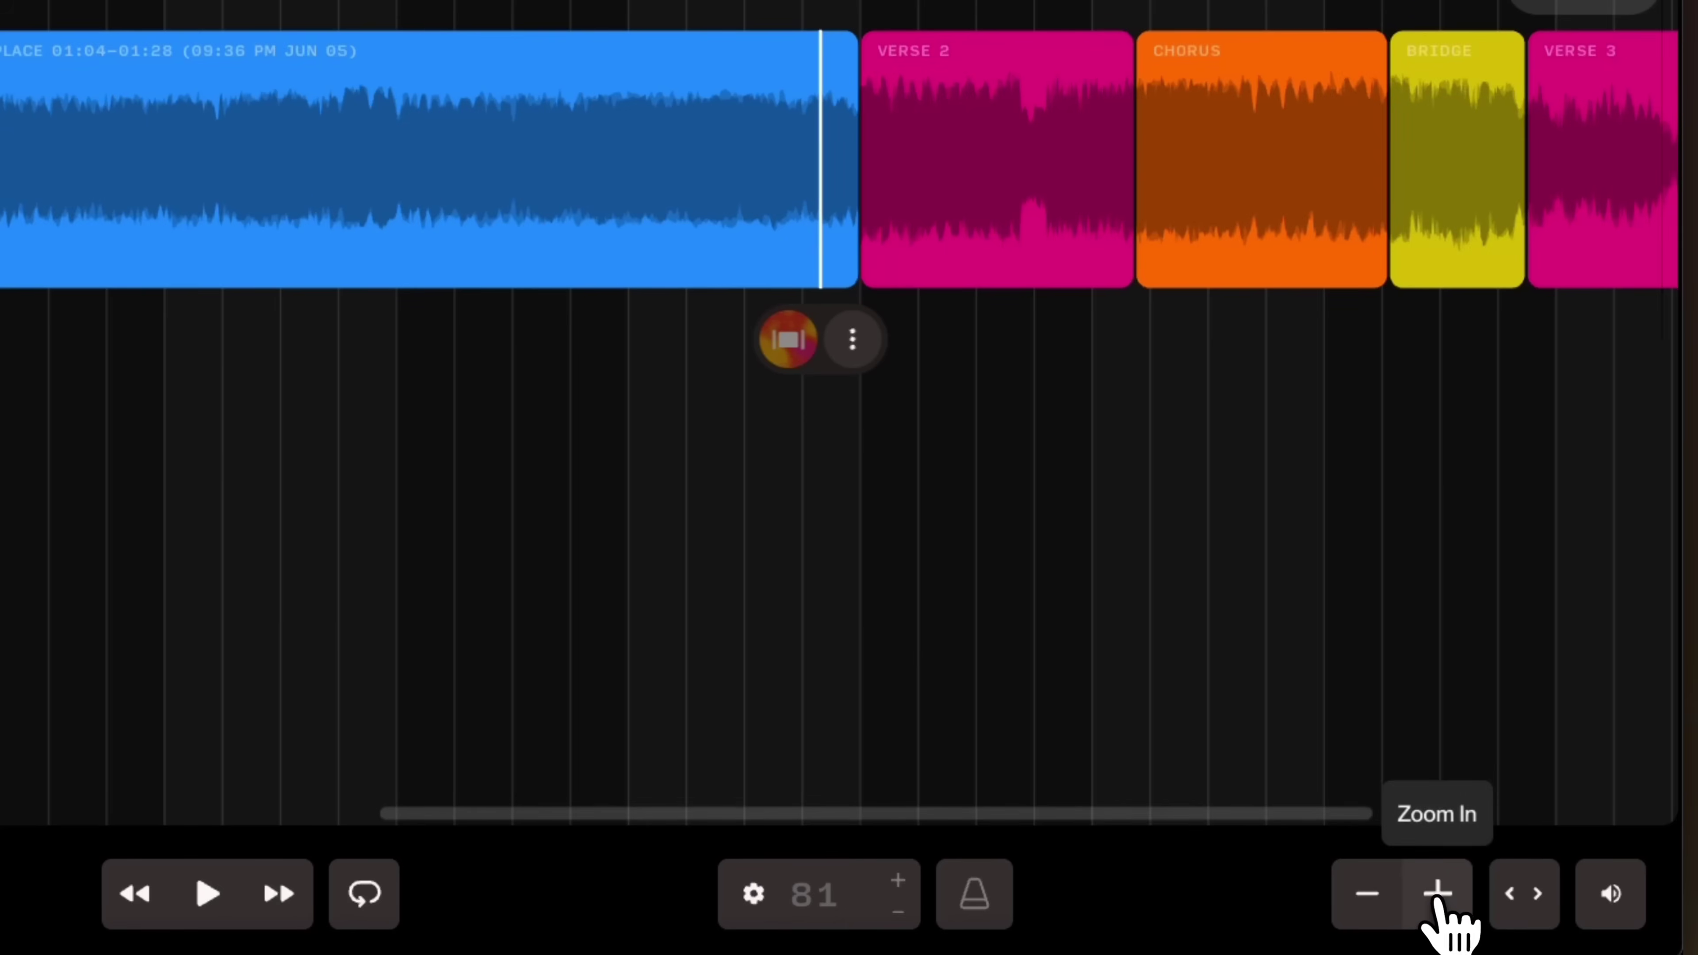
{"action": "left_click", "coordinate": [1437, 895]}
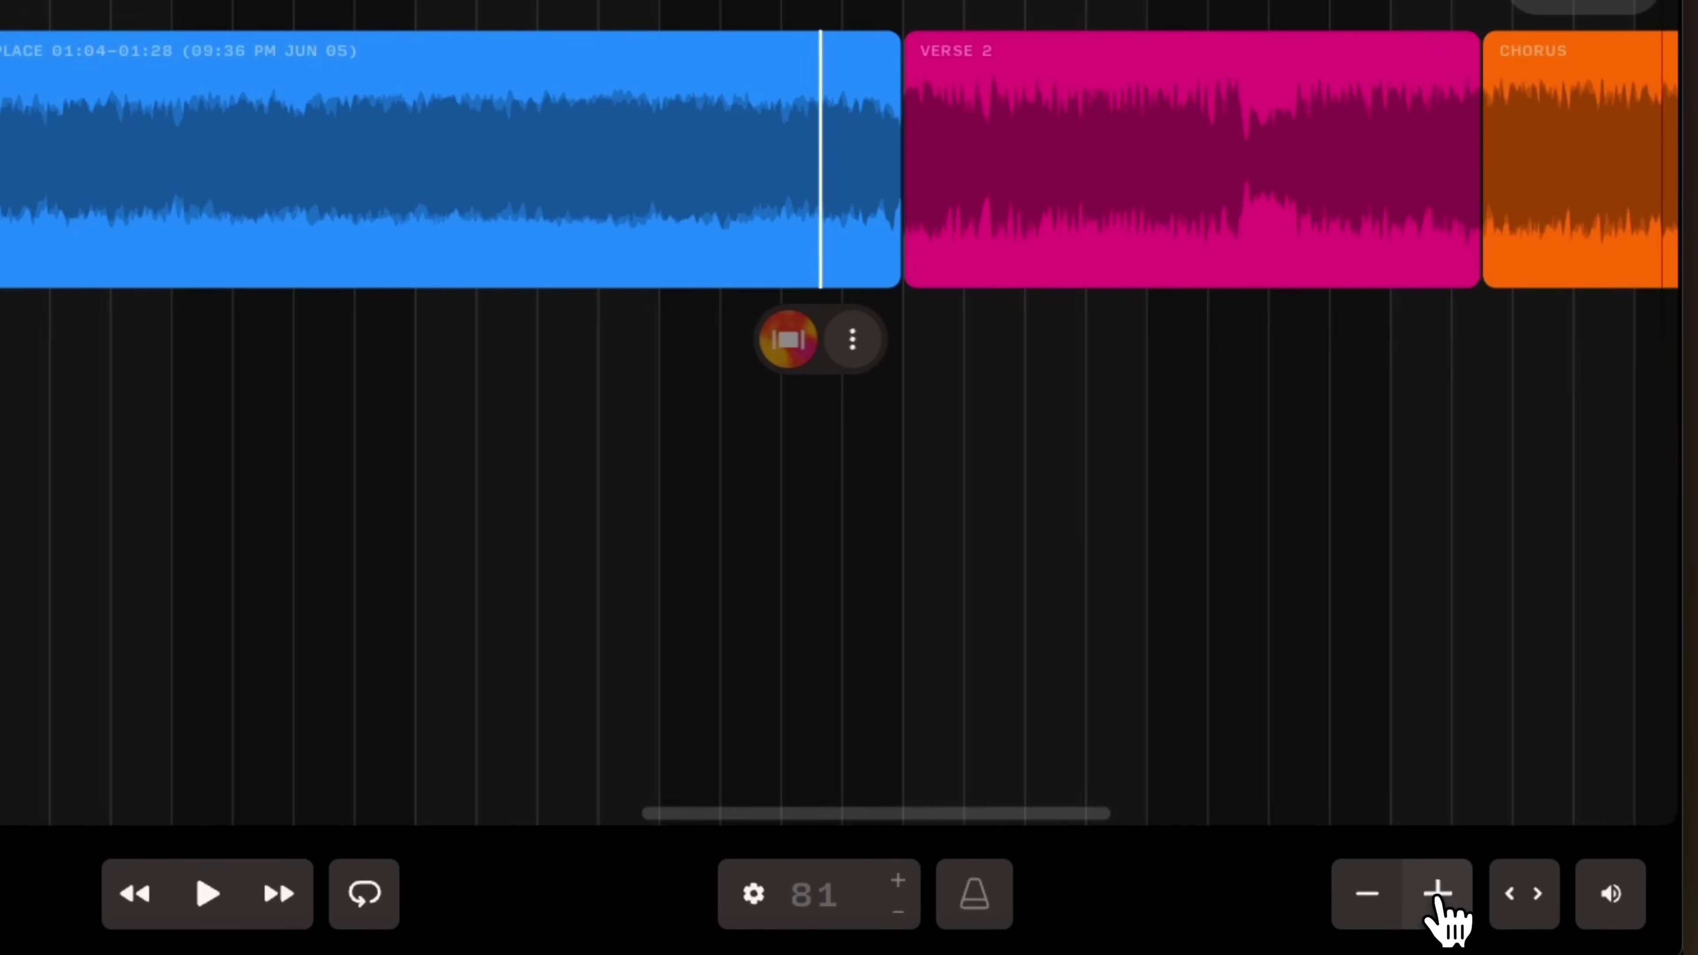
{"action": "left_click", "coordinate": [1437, 895]}
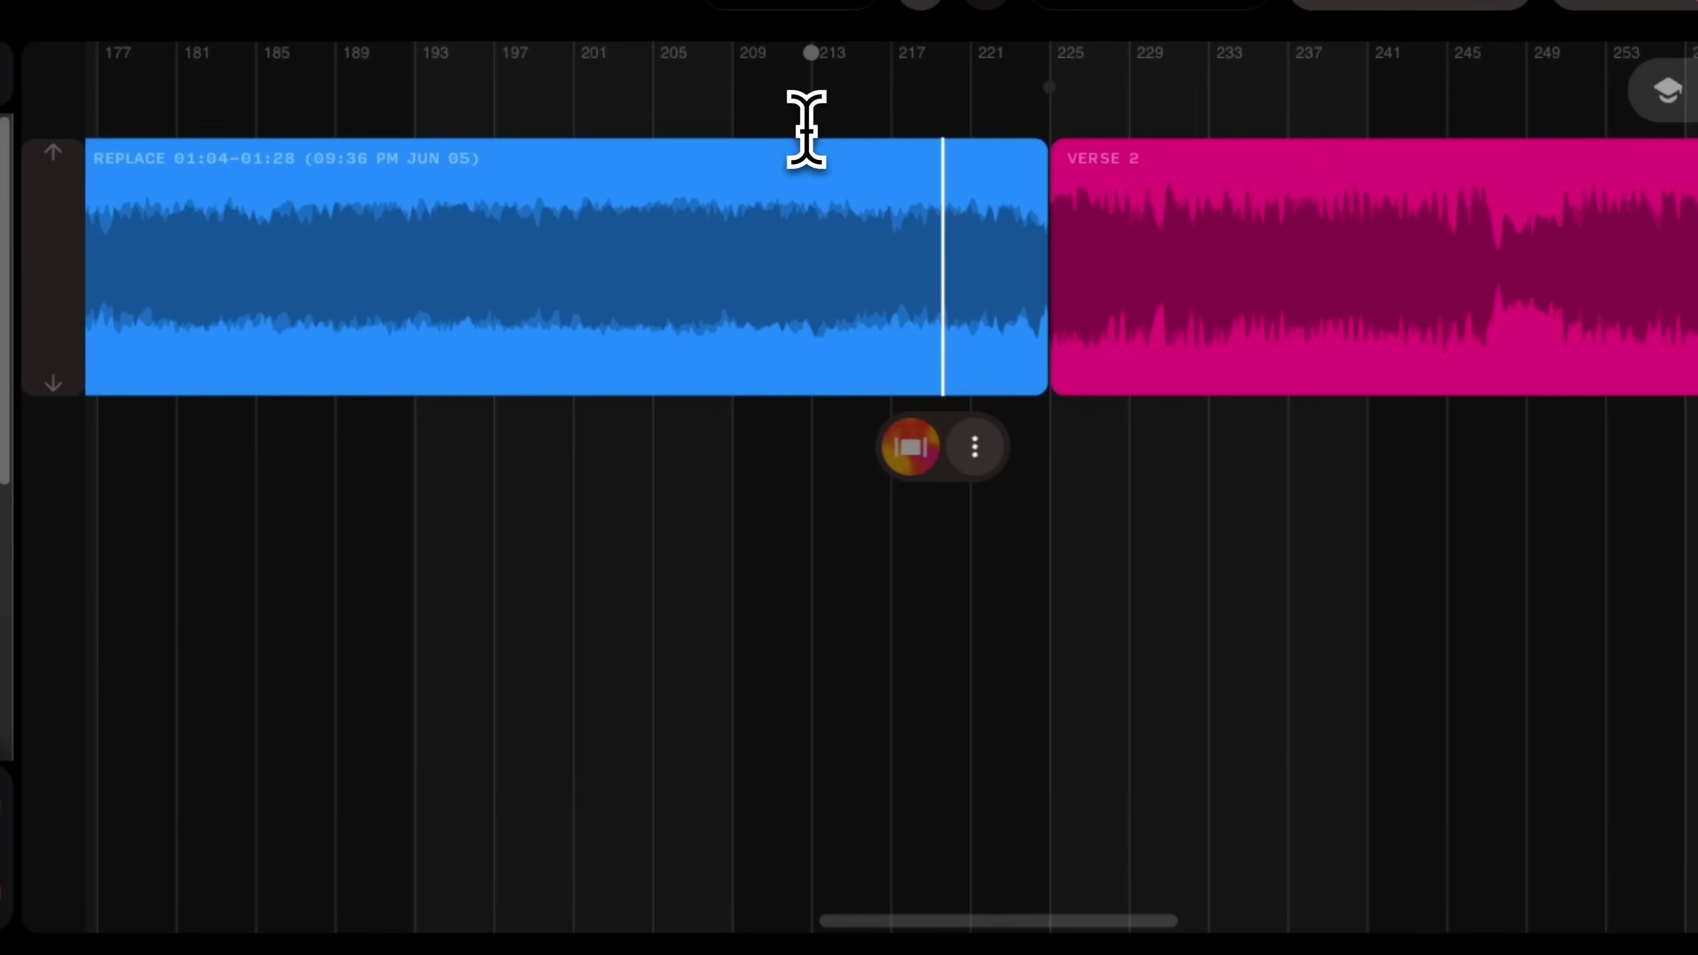
{"action": "left_click", "coordinate": [329, 954]}
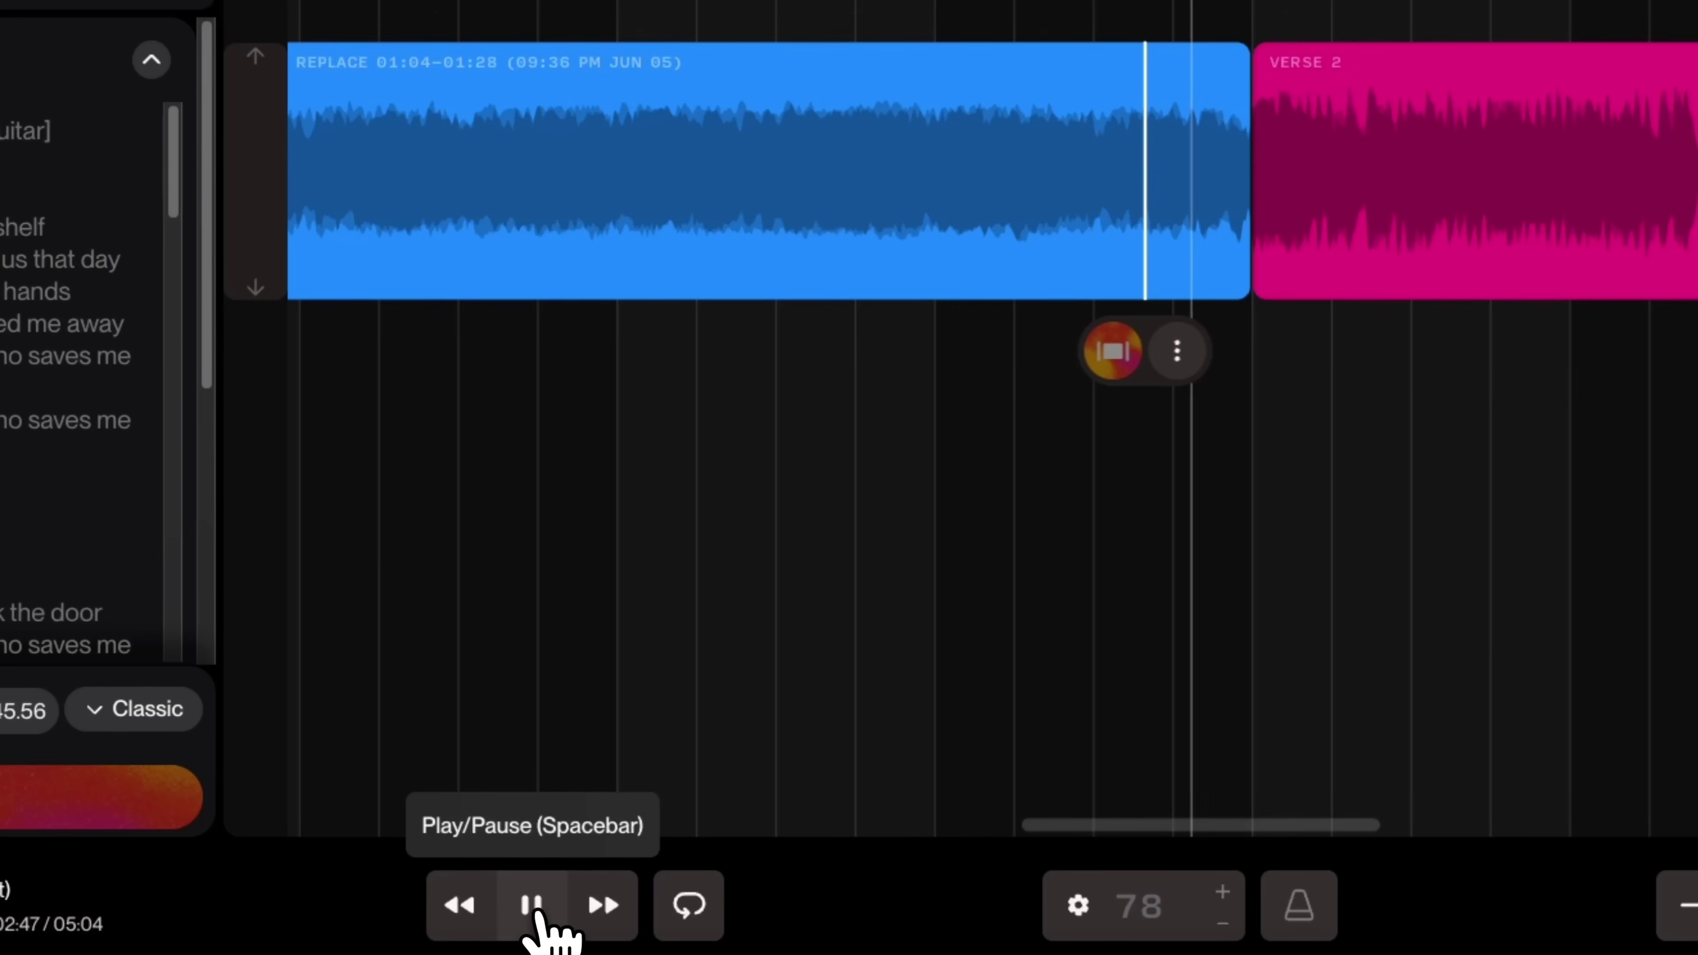
{"action": "left_click", "coordinate": [1212, 130]}
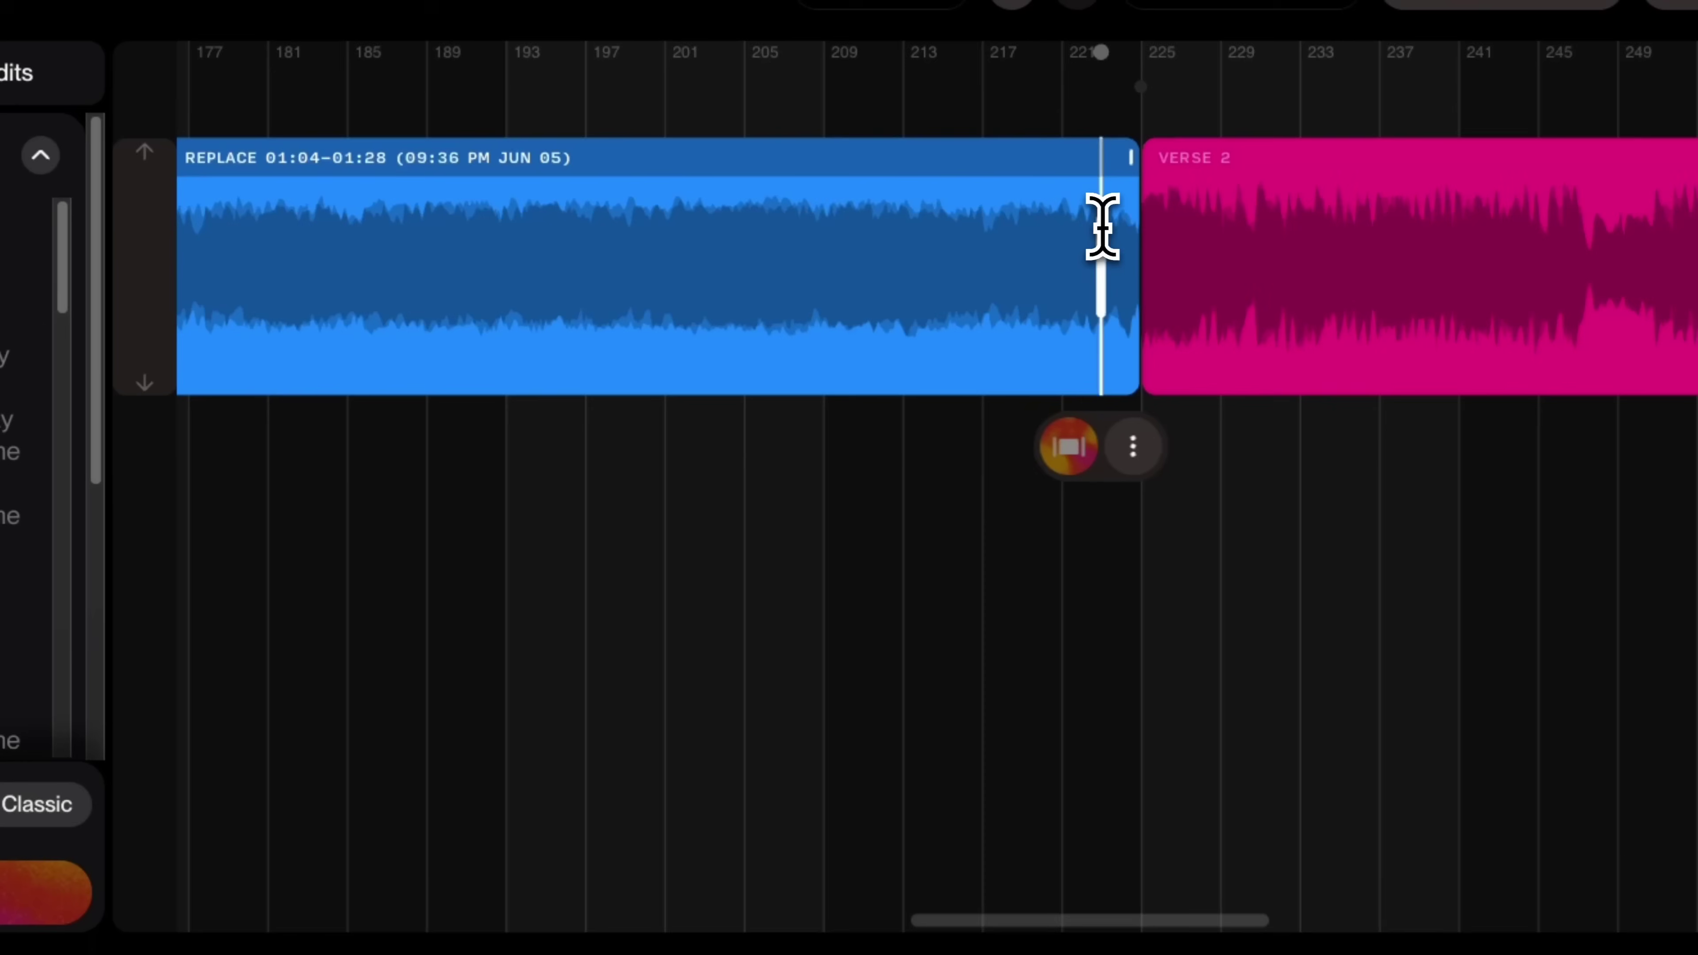
{"action": "mouse_move", "coordinate": [1109, 244]}
{"action": "left_mouse_down"}
{"action": "mouse_move", "coordinate": [1131, 247]}
{"action": "mouse_move", "coordinate": [1099, 235]}
{"action": "mouse_move", "coordinate": [1118, 266]}
{"action": "left_mouse_up"}
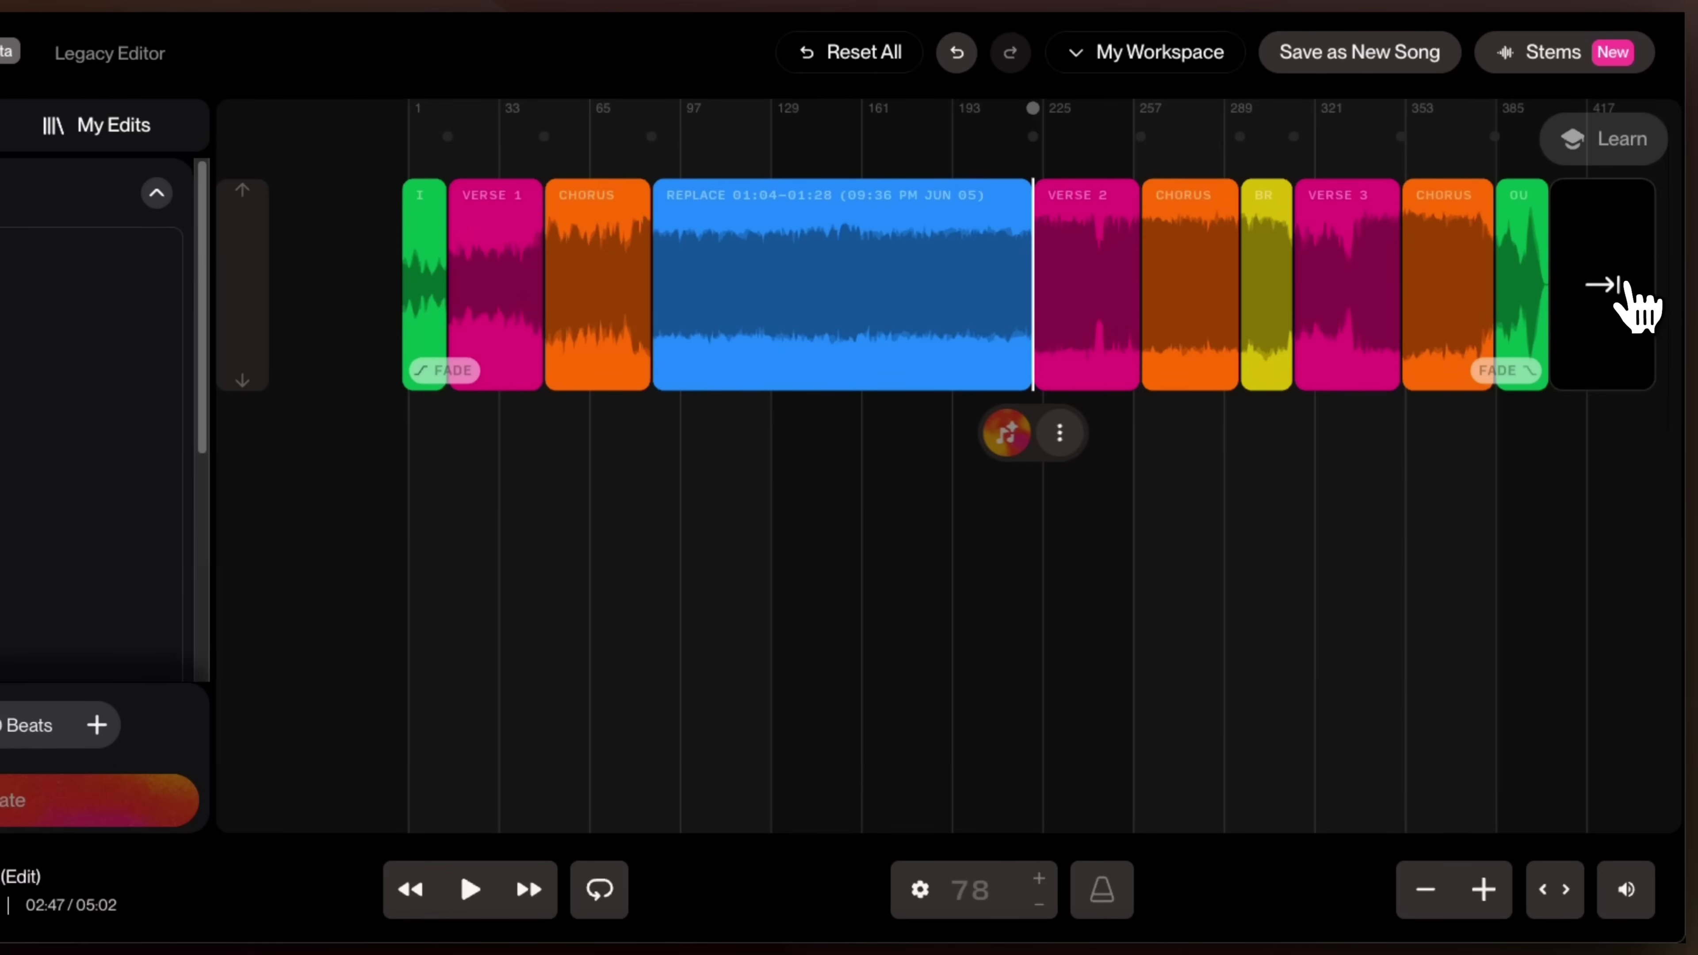
Start an extension and move its starting point to the Outro
{"action": "left_click", "coordinate": [1625, 287]}
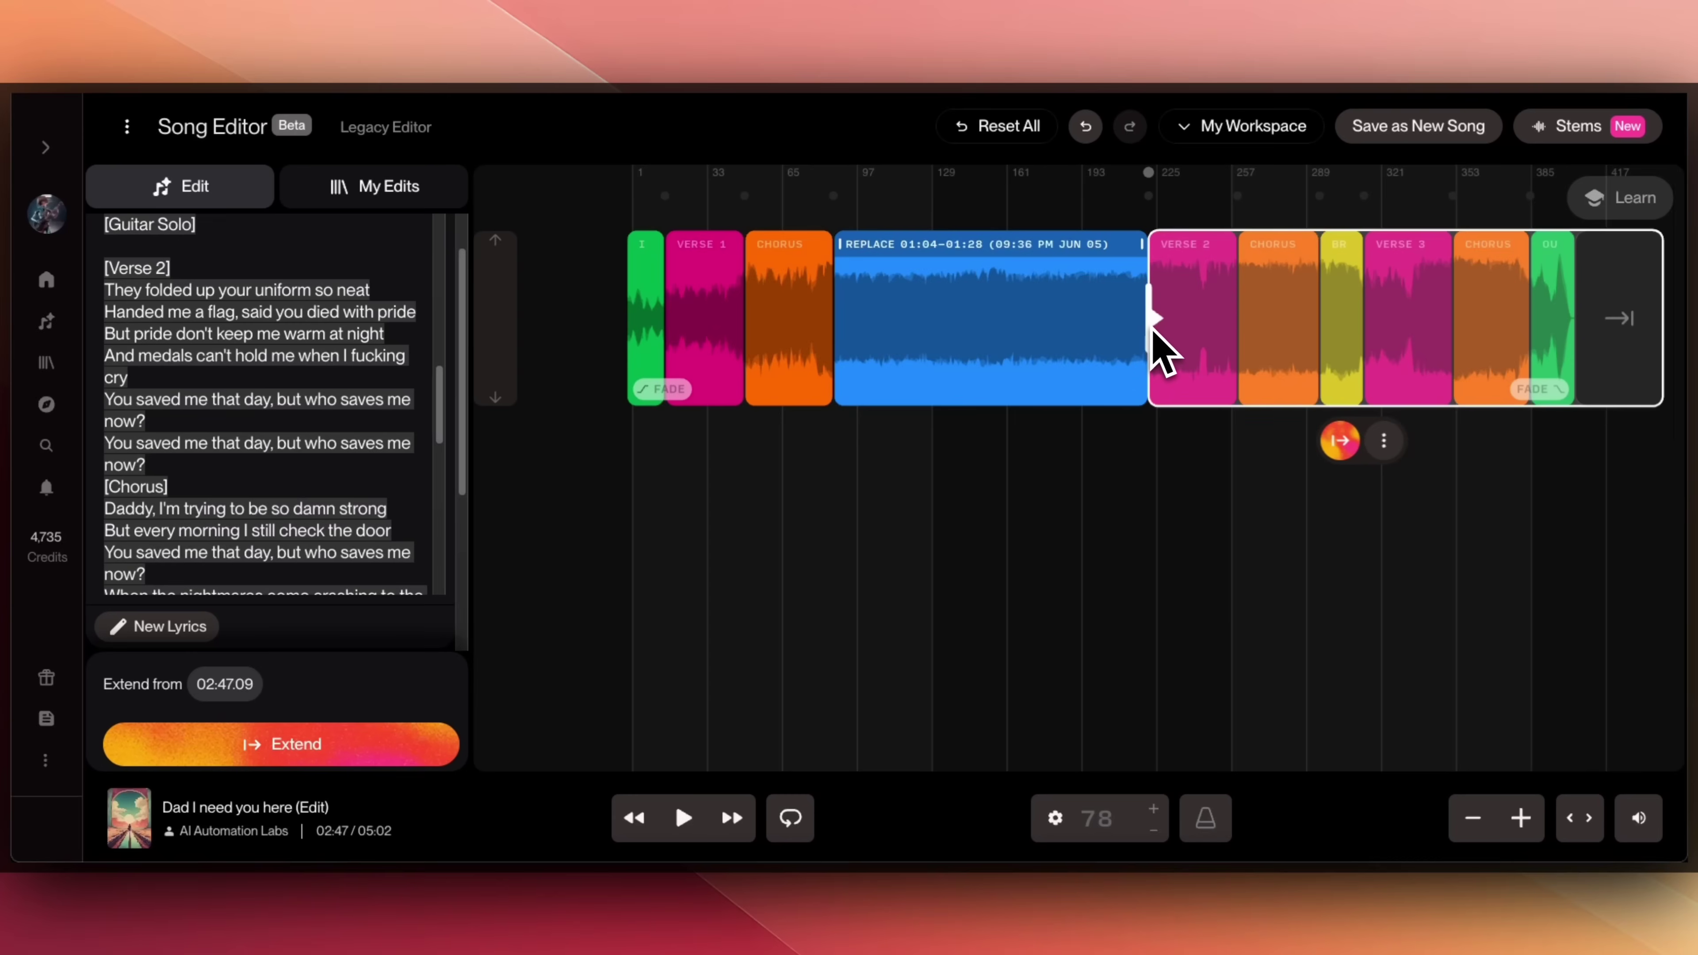
{"action": "left_click_drag", "start_coordinate": [1046, 314], "coordinate": [1053, 294]}
{"action": "left_click_drag", "start_coordinate": [785, 373], "coordinate": [1468, 381]}
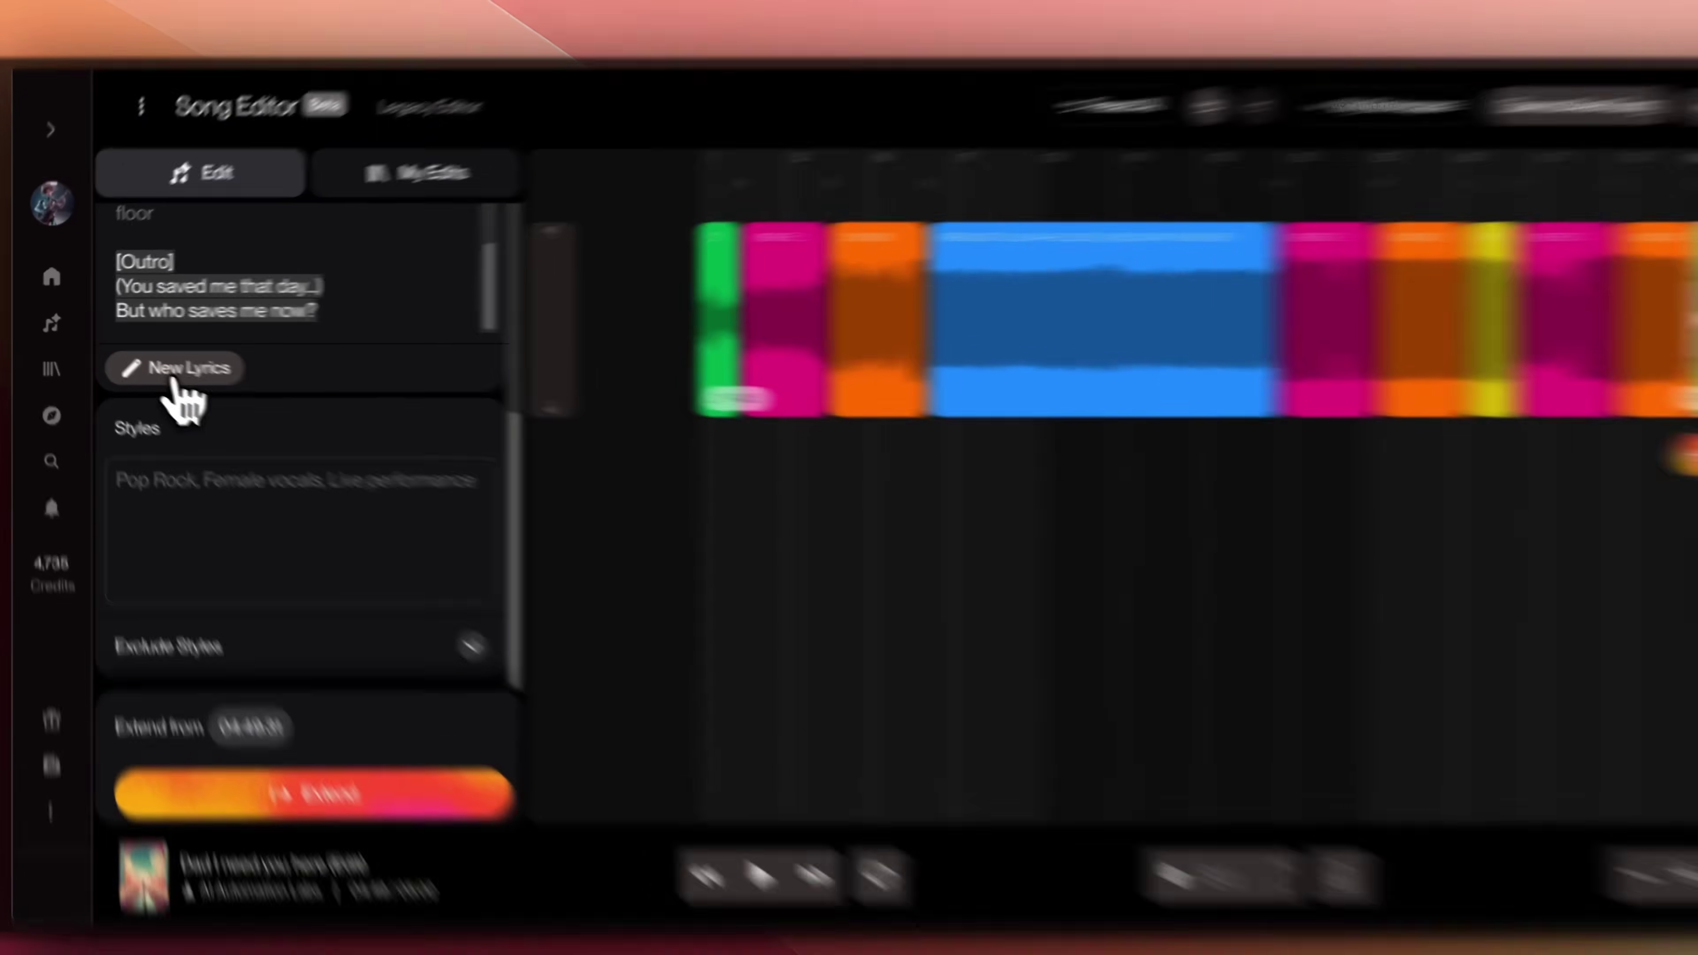
Replace the Outro lyrics with a [Verse 4] beginning 'I still look at the door'
{"action": "left_click", "coordinate": [160, 365]}
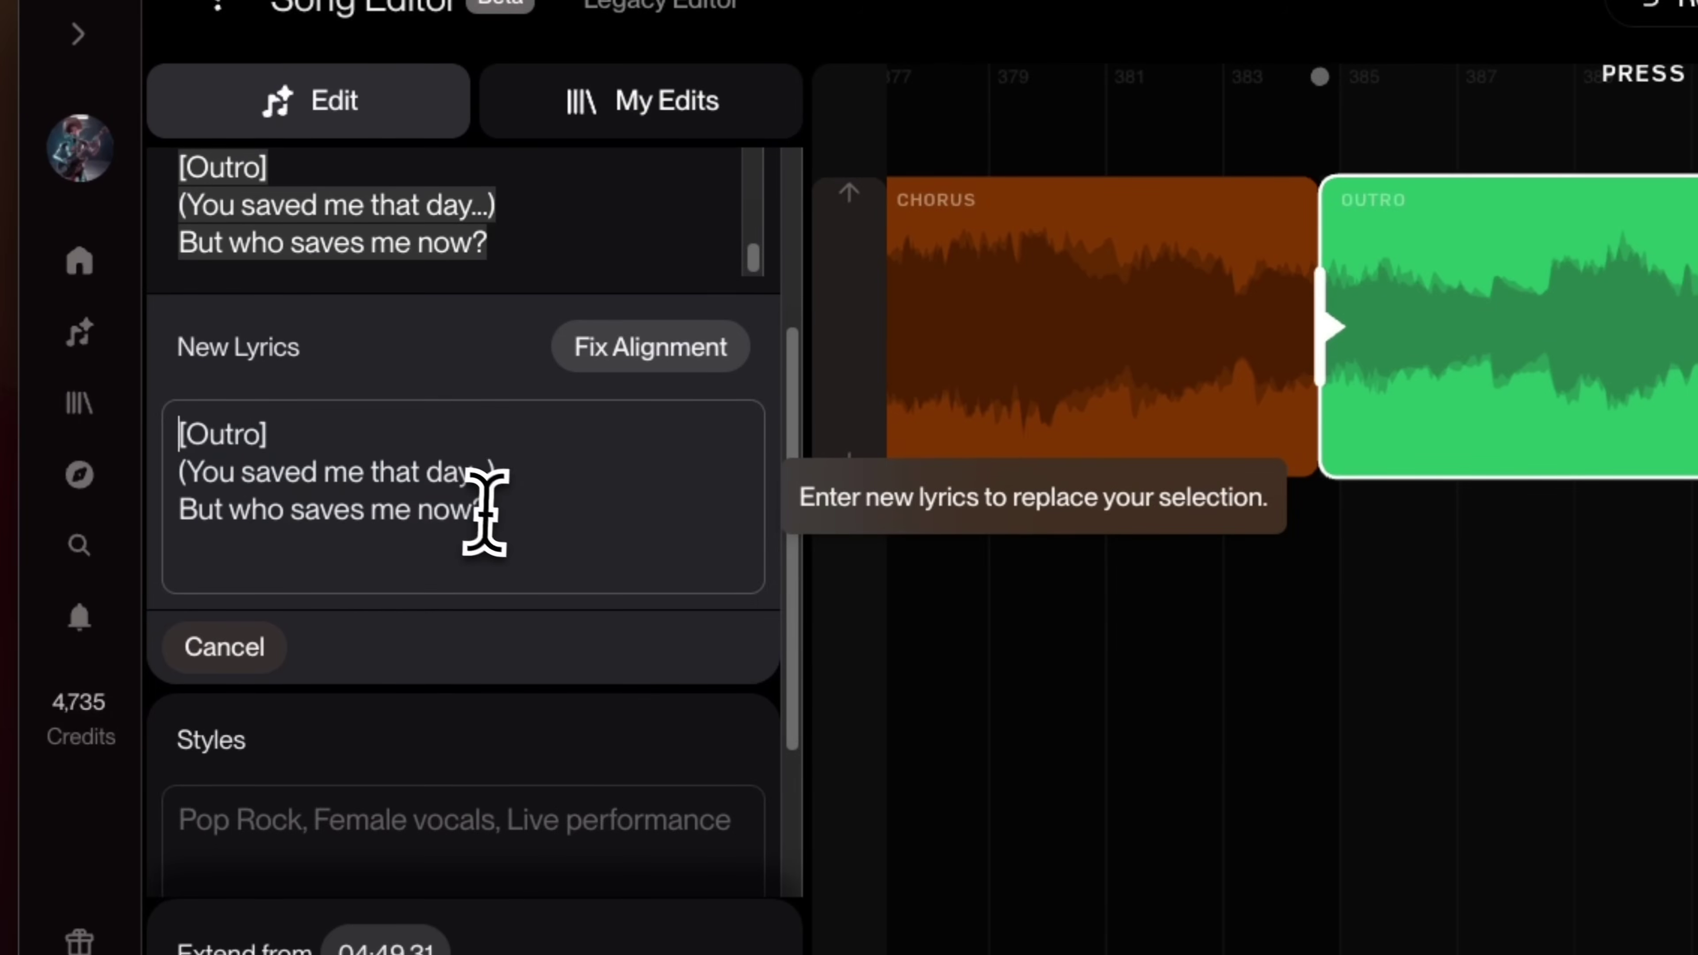
{"action": "key", "text": "ctrl+a"}
{"action": "type", "text": "[Verse 4]"}
{"action": "key", "text": "Return"}
{"action": "type", "text": "I still look at the door"}
{"action": "key", "text": "Return"}
{"action": "type", "text": "Waiting for something more..."}
{"action": "key", "text": "Return"}
{"action": "type", "text": "Why aren't you here What are"}
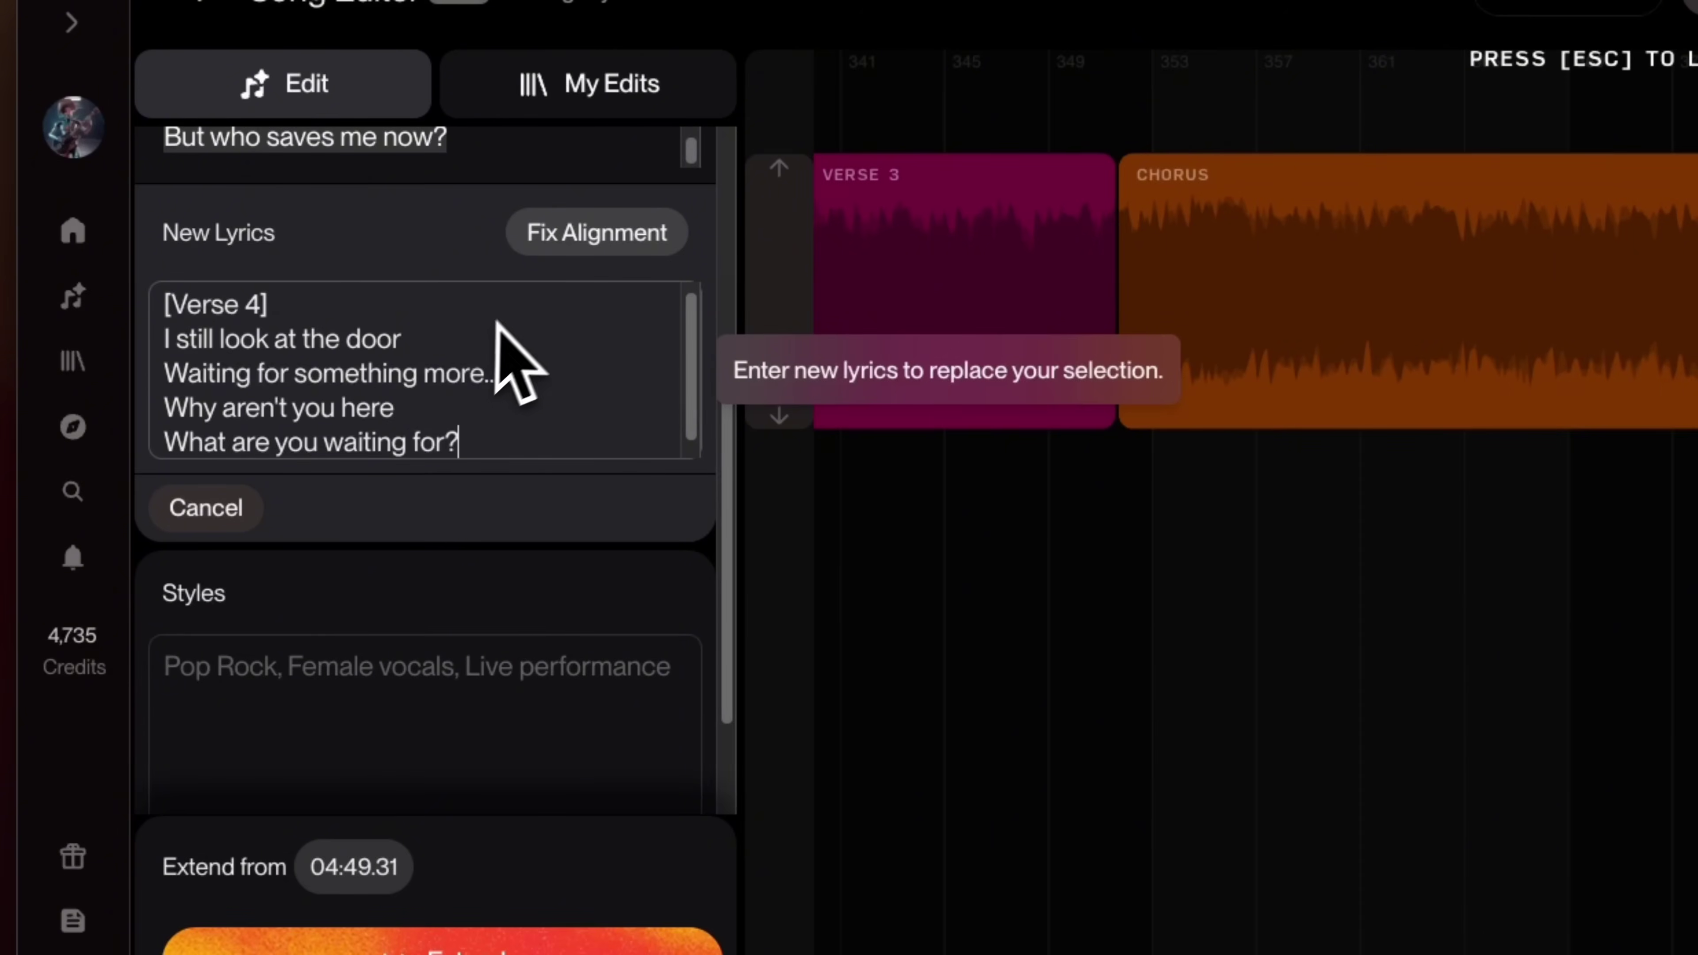
{"action": "scroll", "coordinate": [497, 361], "scroll_direction": "down", "scroll_amount": 2}
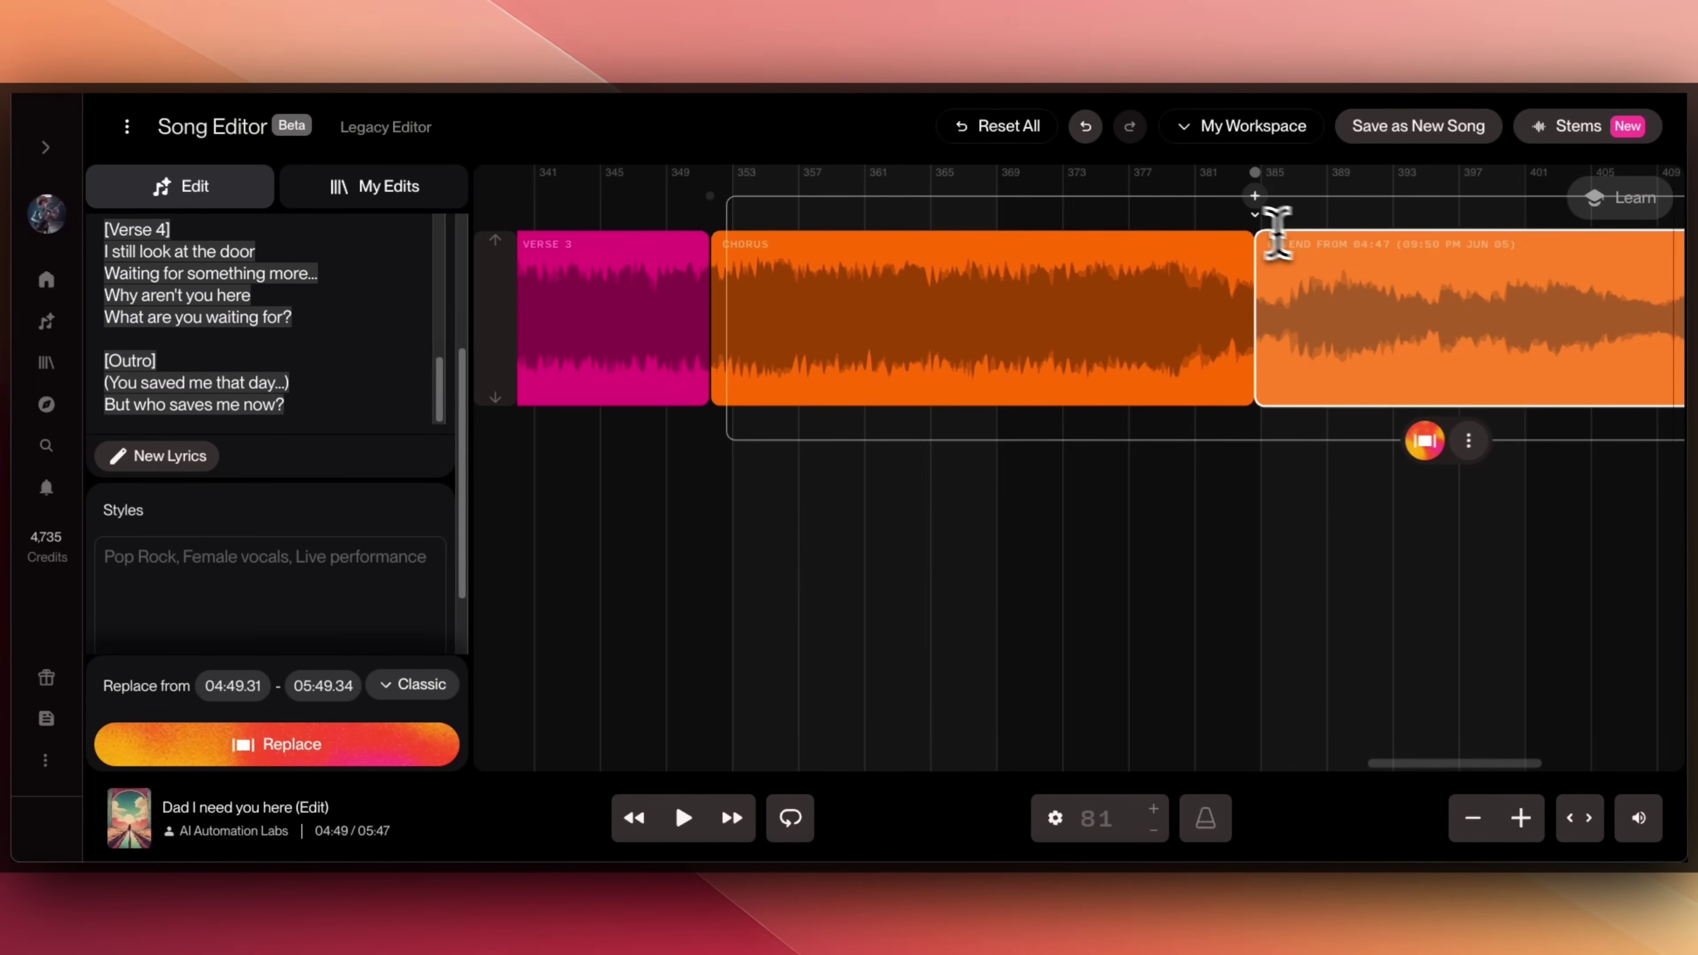
Play back the extended ending and set playback just before the final bars
{"action": "left_click", "coordinate": [1119, 184]}
{"action": "left_click", "coordinate": [739, 888]}
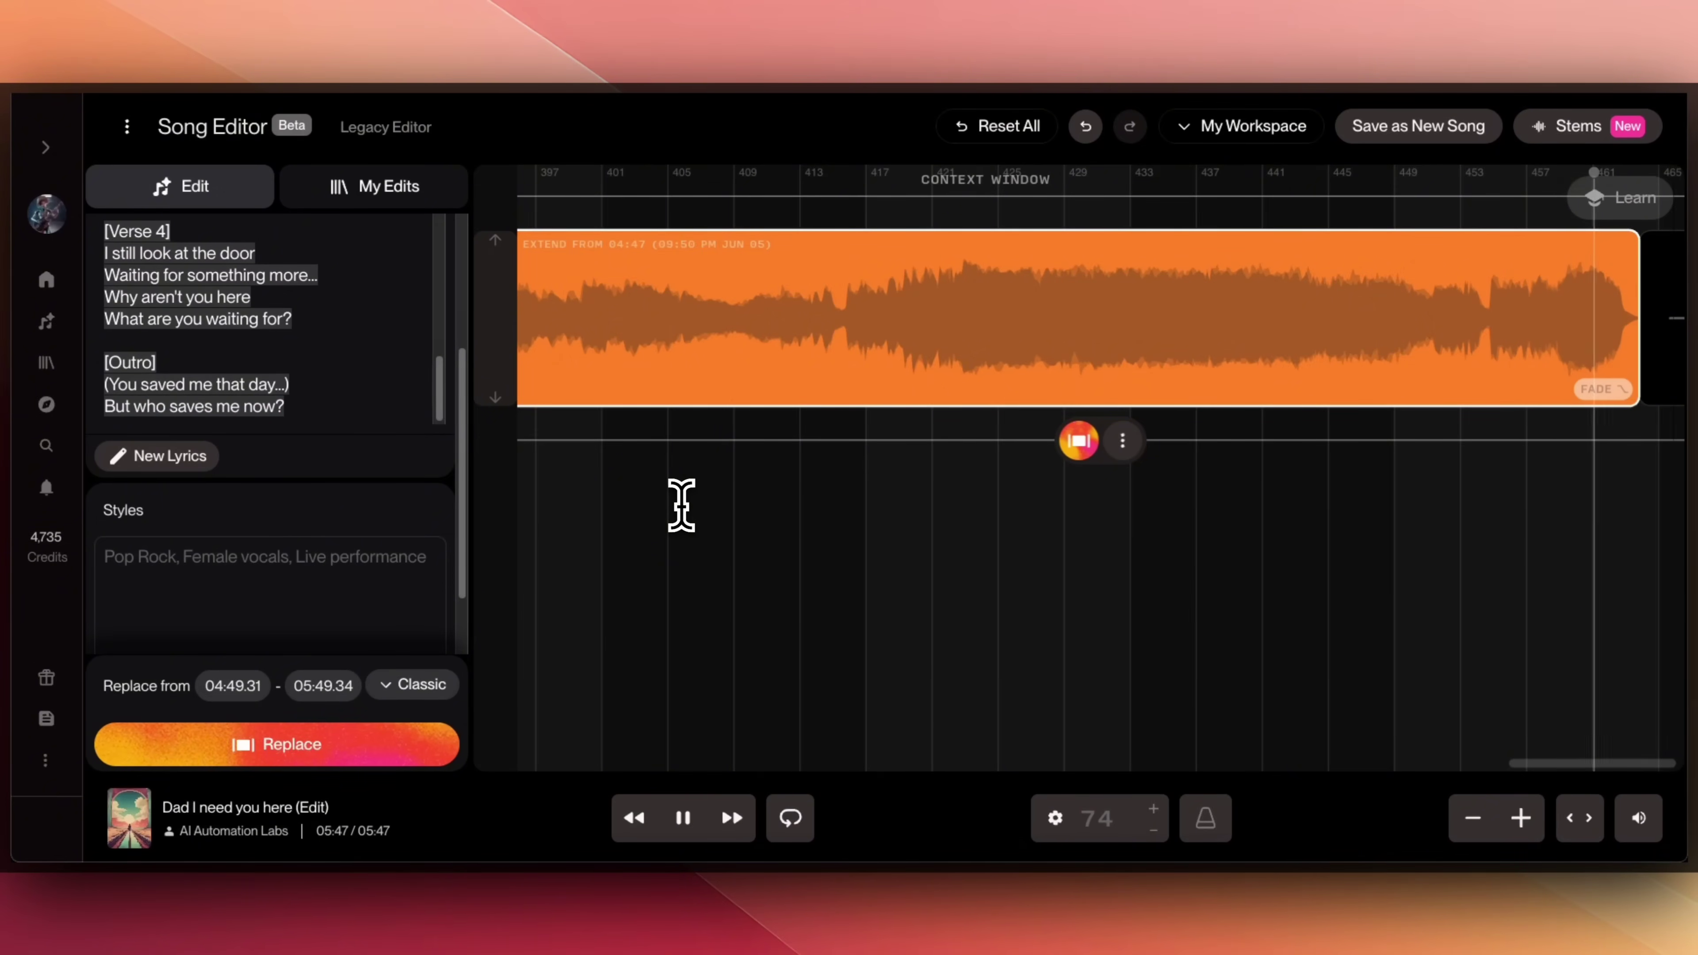
{"action": "left_click", "coordinate": [682, 504]}
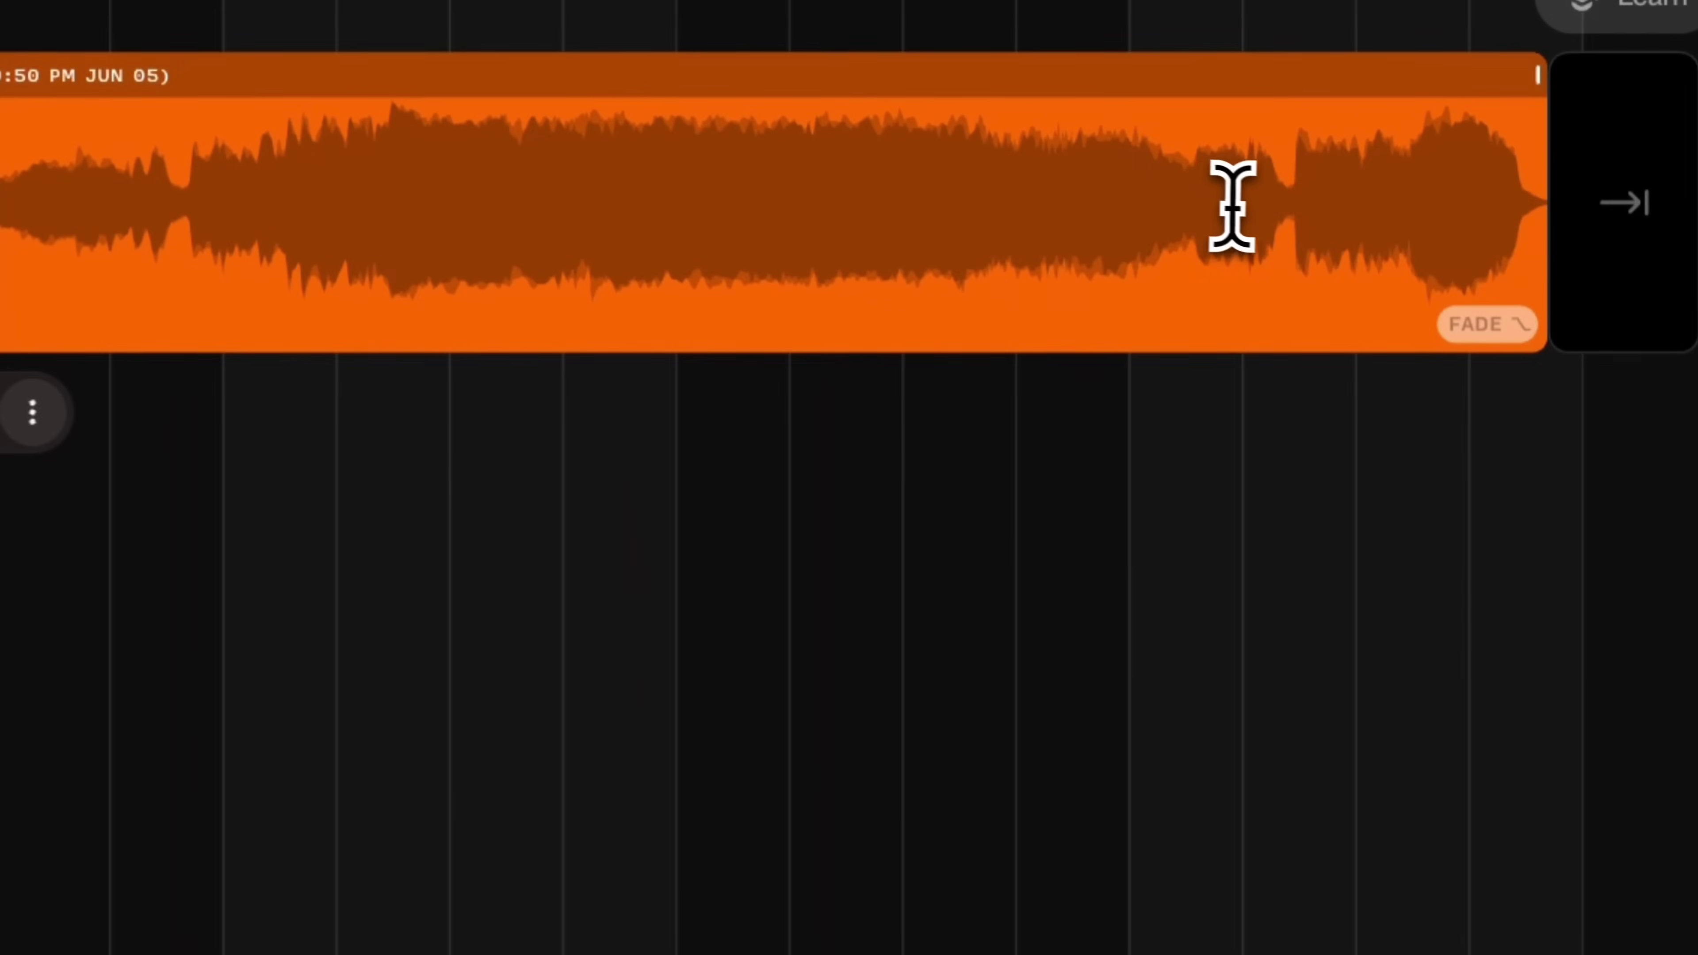
{"action": "left_click", "coordinate": [1190, 189]}
{"action": "left_click_drag", "start_coordinate": [1199, 192], "coordinate": [1386, 199]}
{"action": "left_click", "coordinate": [1411, 176]}
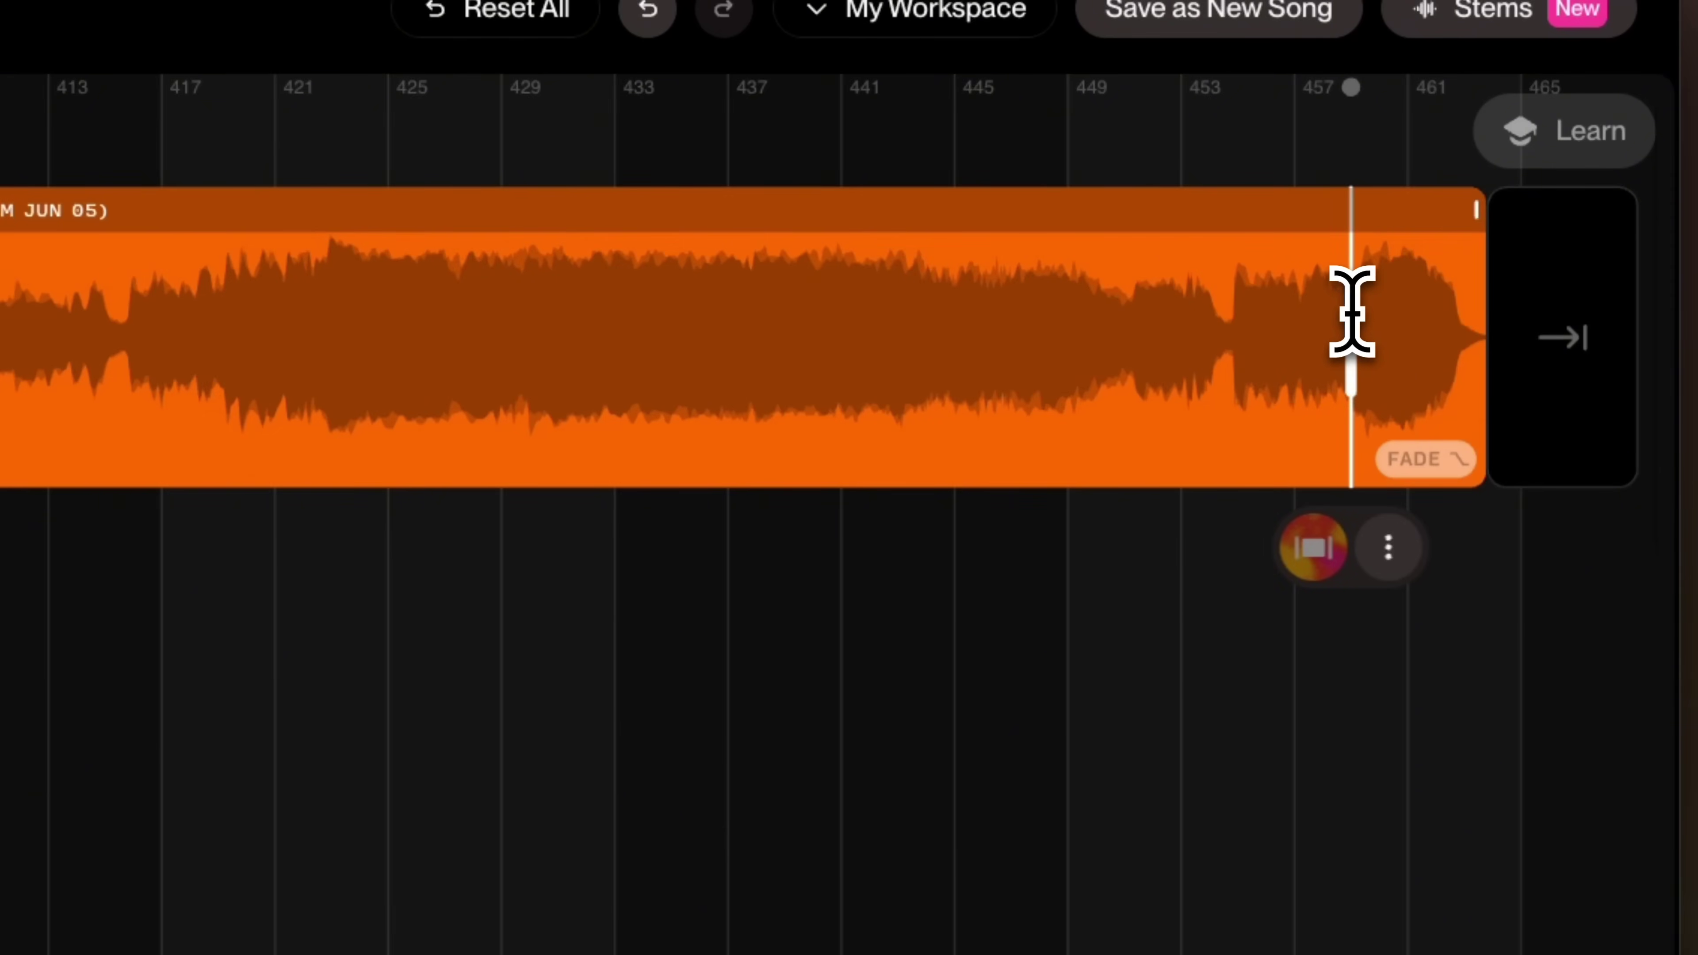
Add a fade-out to the final clip, shorten it to the last few bars, and replay
{"action": "left_click", "coordinate": [1430, 460]}
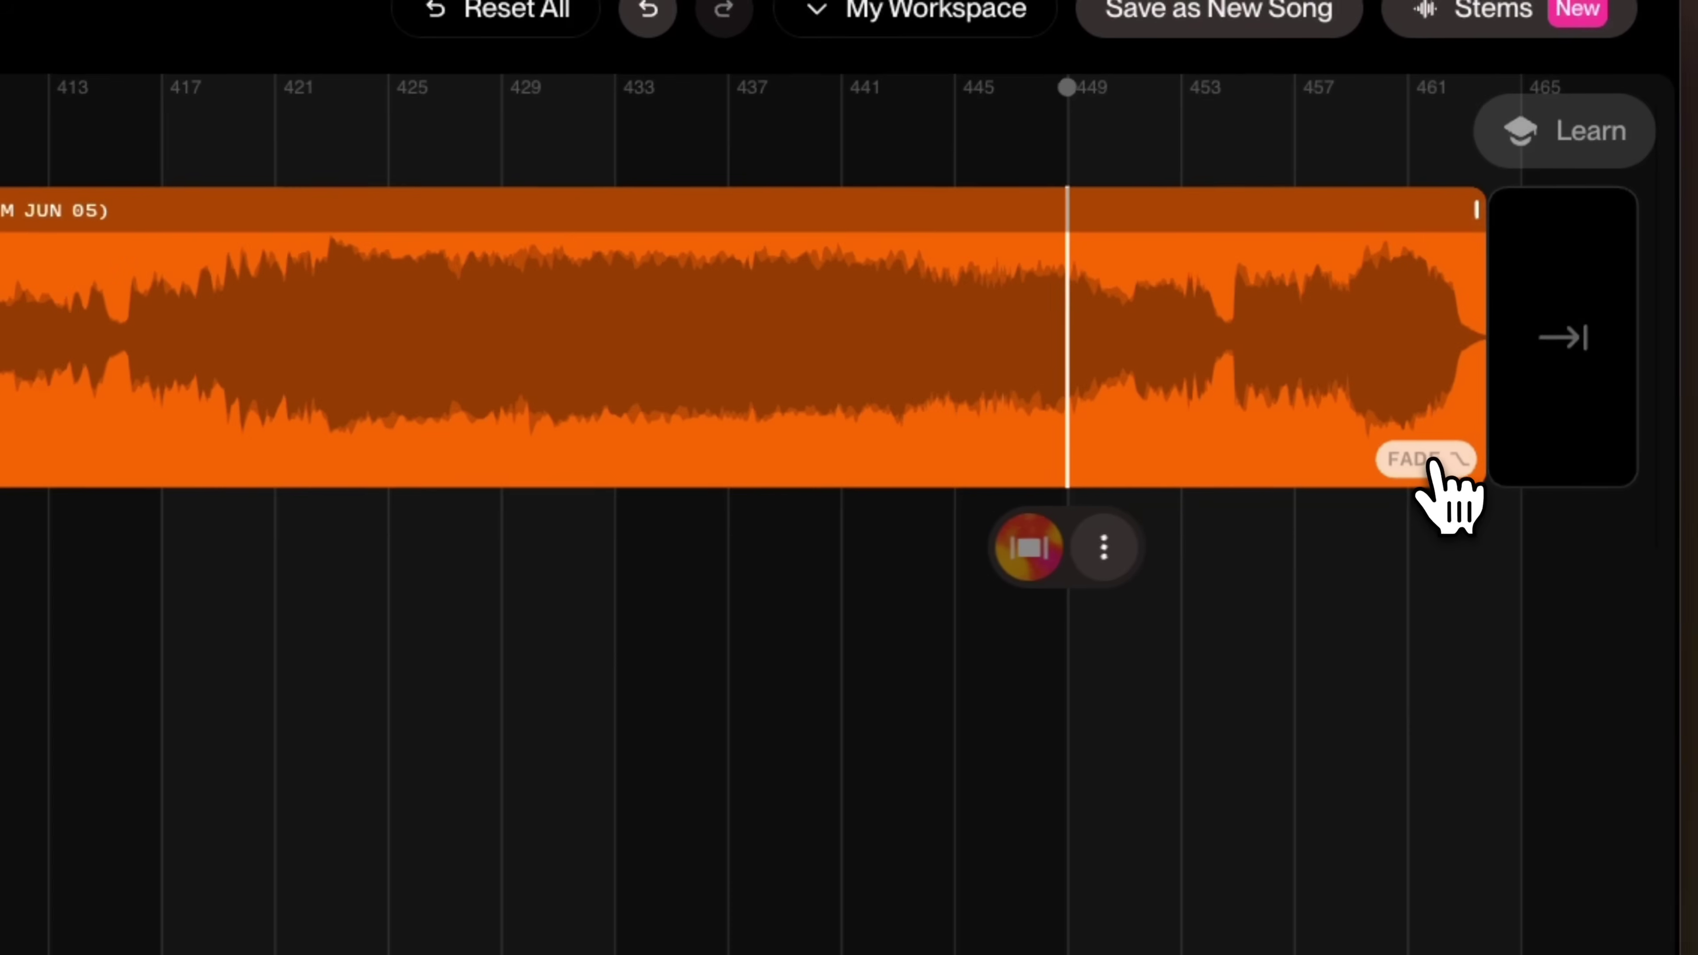
{"action": "left_click_drag", "start_coordinate": [1260, 314], "coordinate": [1349, 322]}
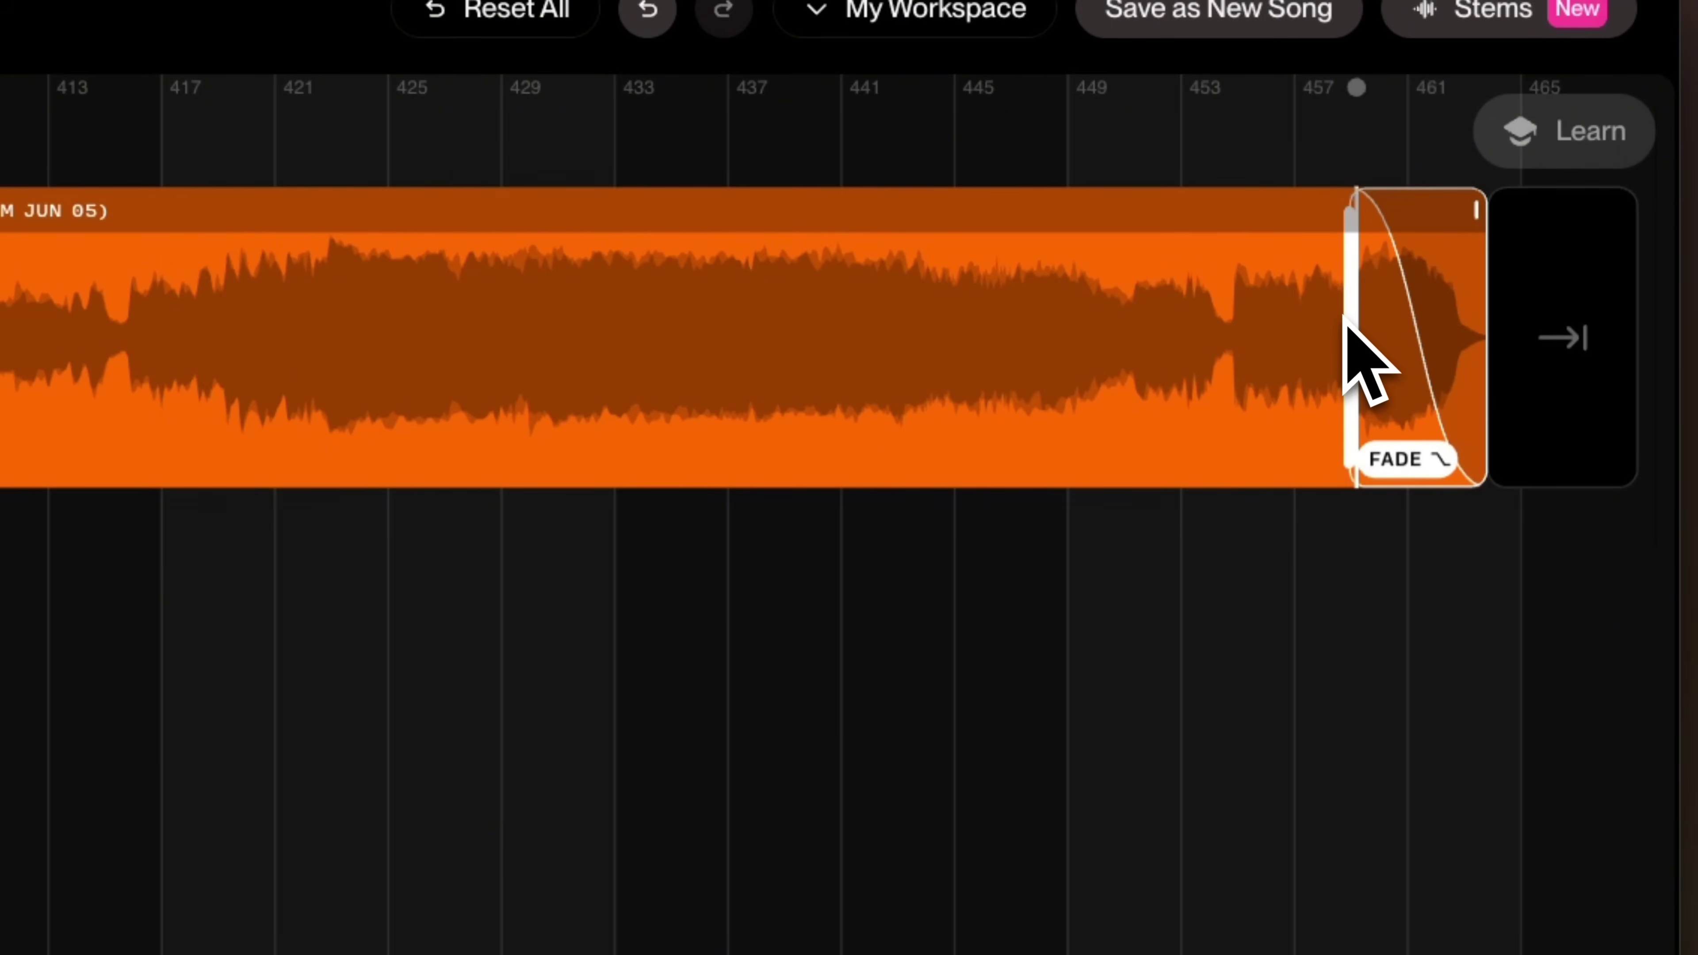
{"action": "left_click", "coordinate": [623, 861]}
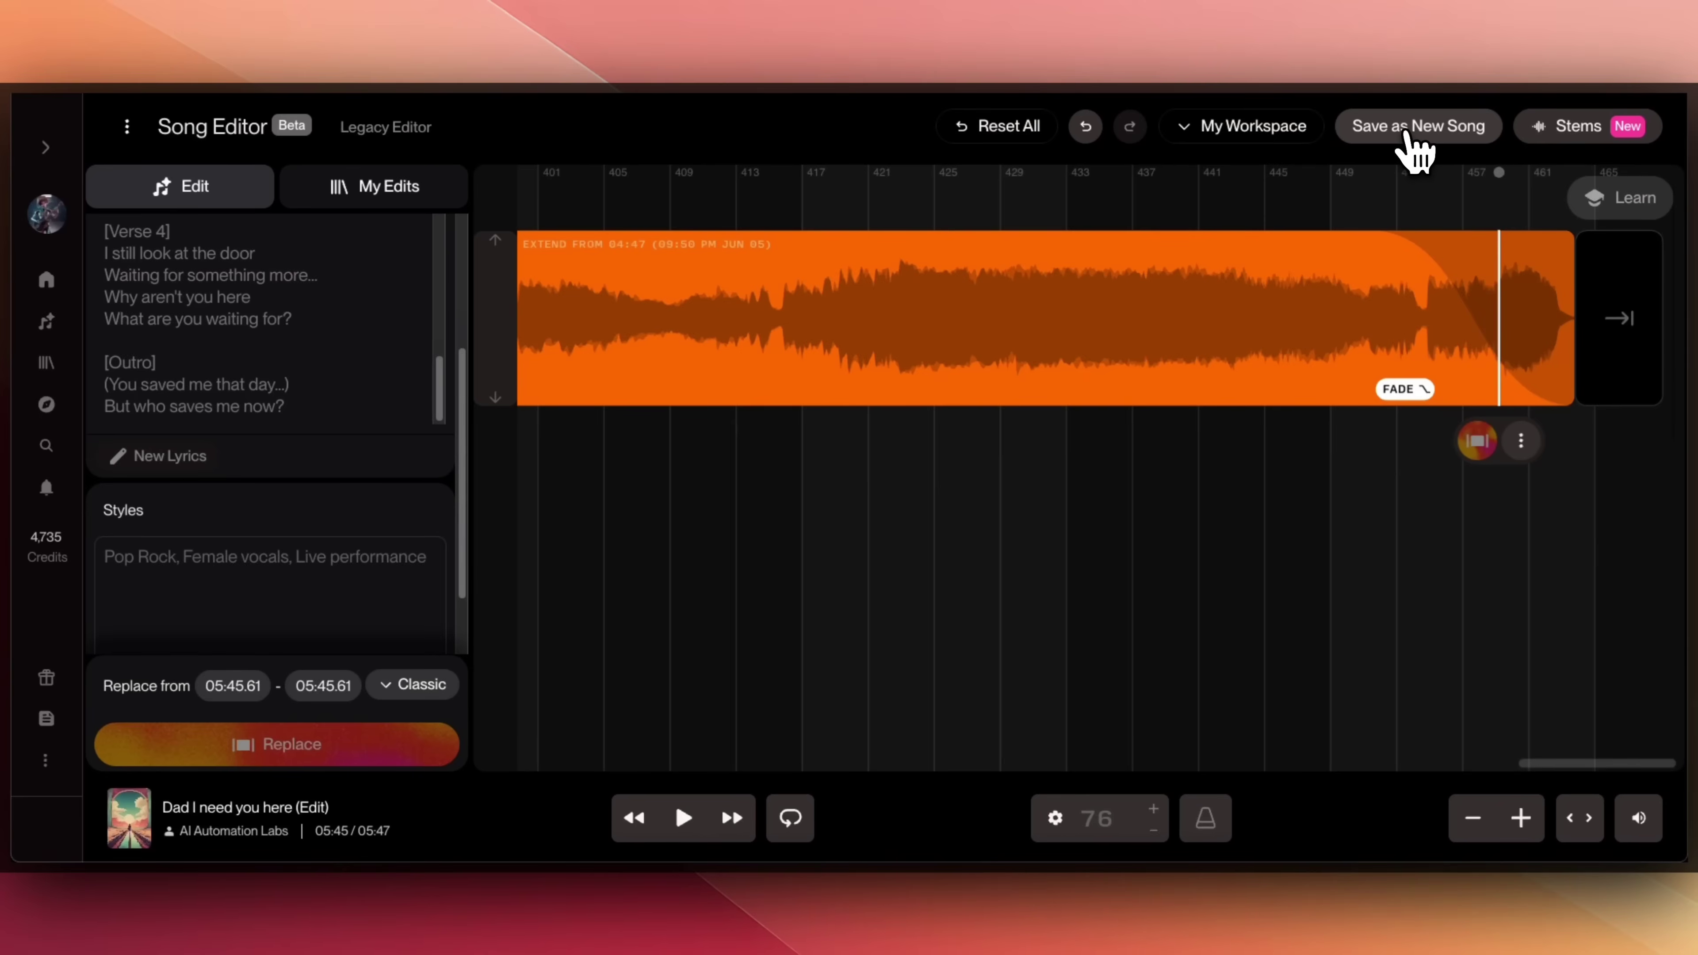
{"action": "scroll", "coordinate": [1224, 287], "scroll_direction": "down", "scroll_amount": 5}
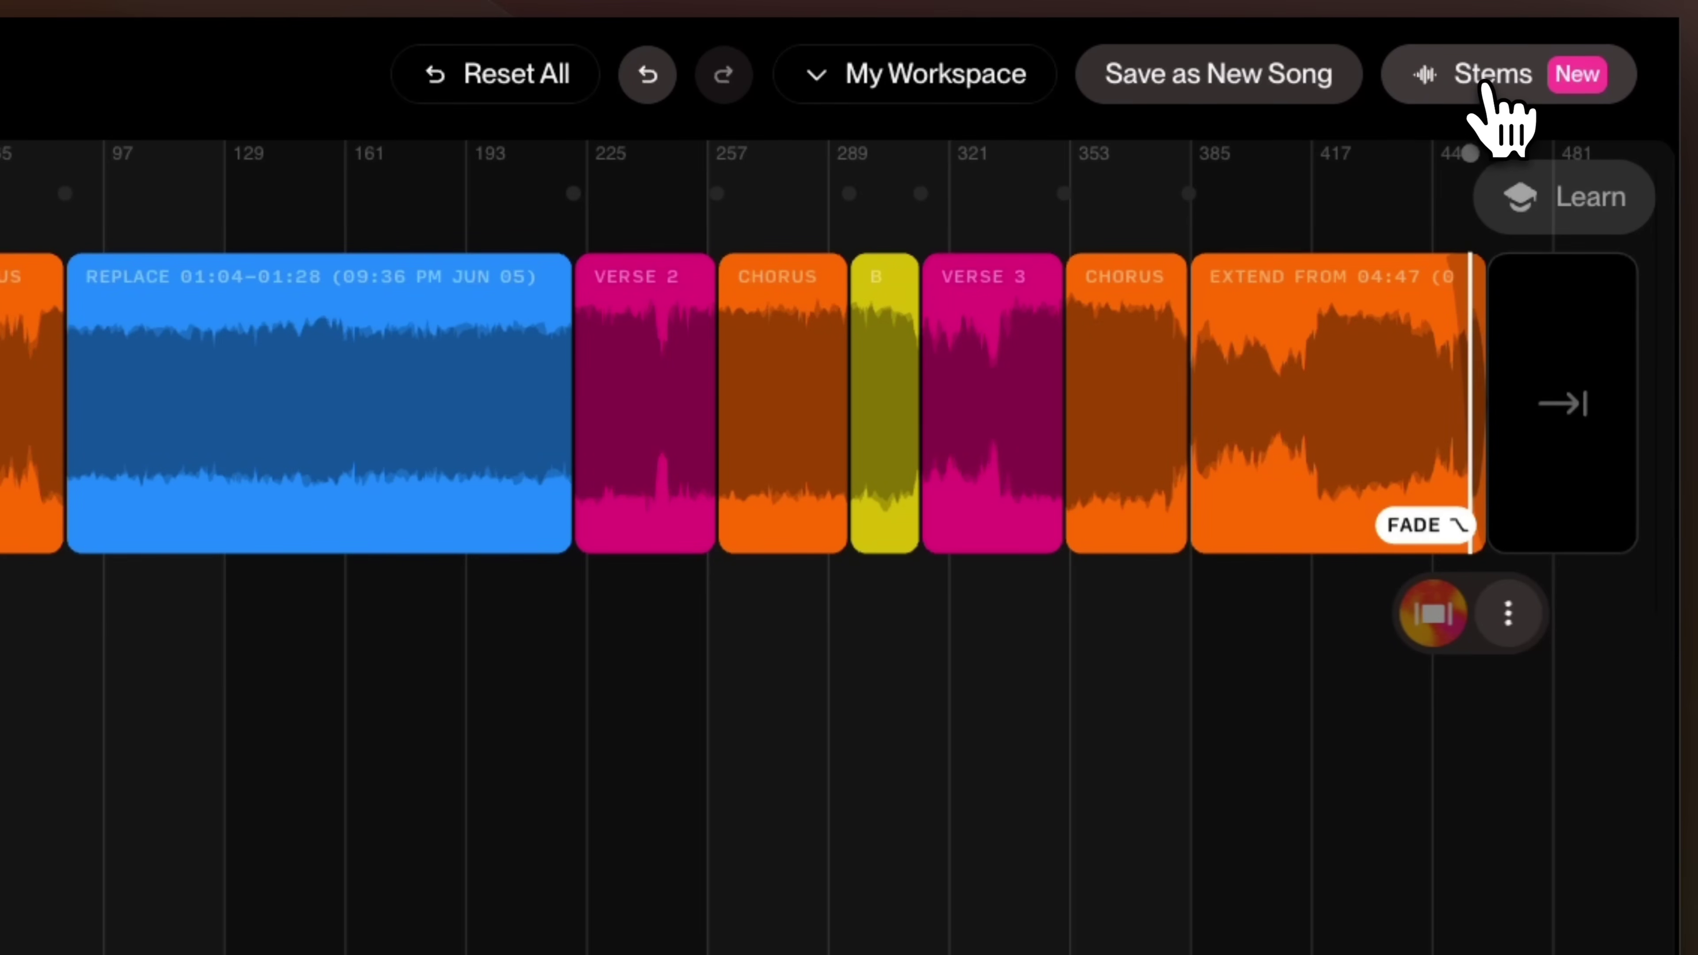
Extract the song's separated stems for 50 credits
{"action": "left_click", "coordinate": [1492, 74]}
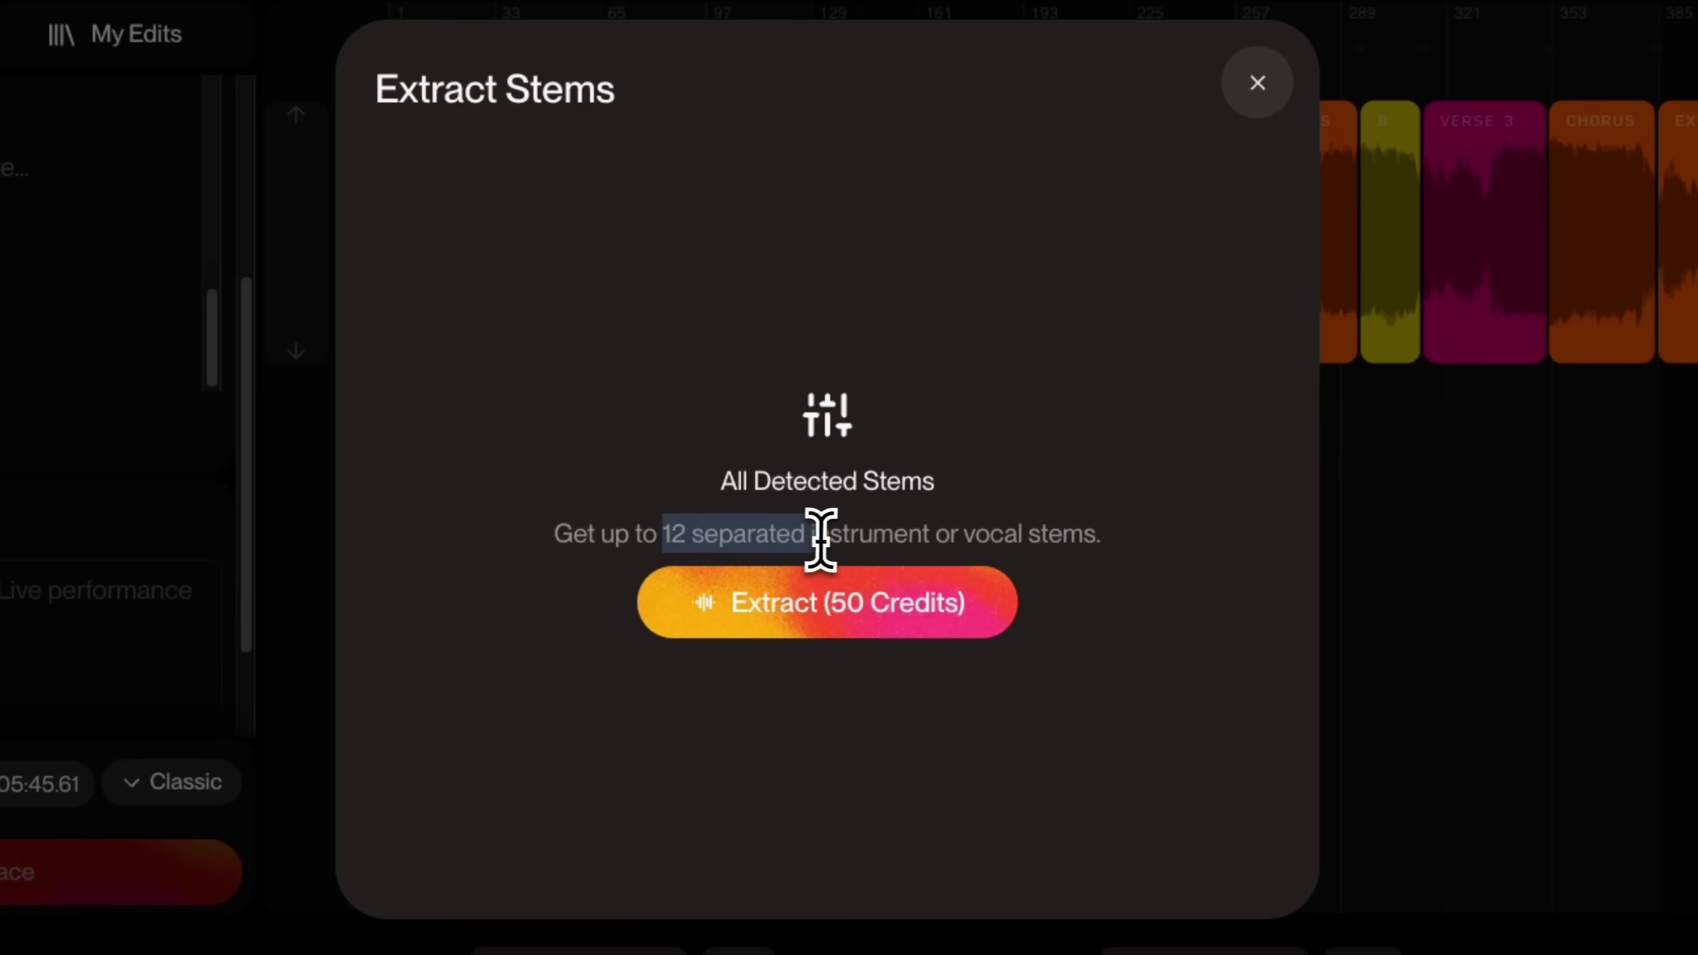
{"action": "left_click_drag", "start_coordinate": [820, 539], "coordinate": [1100, 535]}
{"action": "left_click", "coordinate": [1108, 498]}
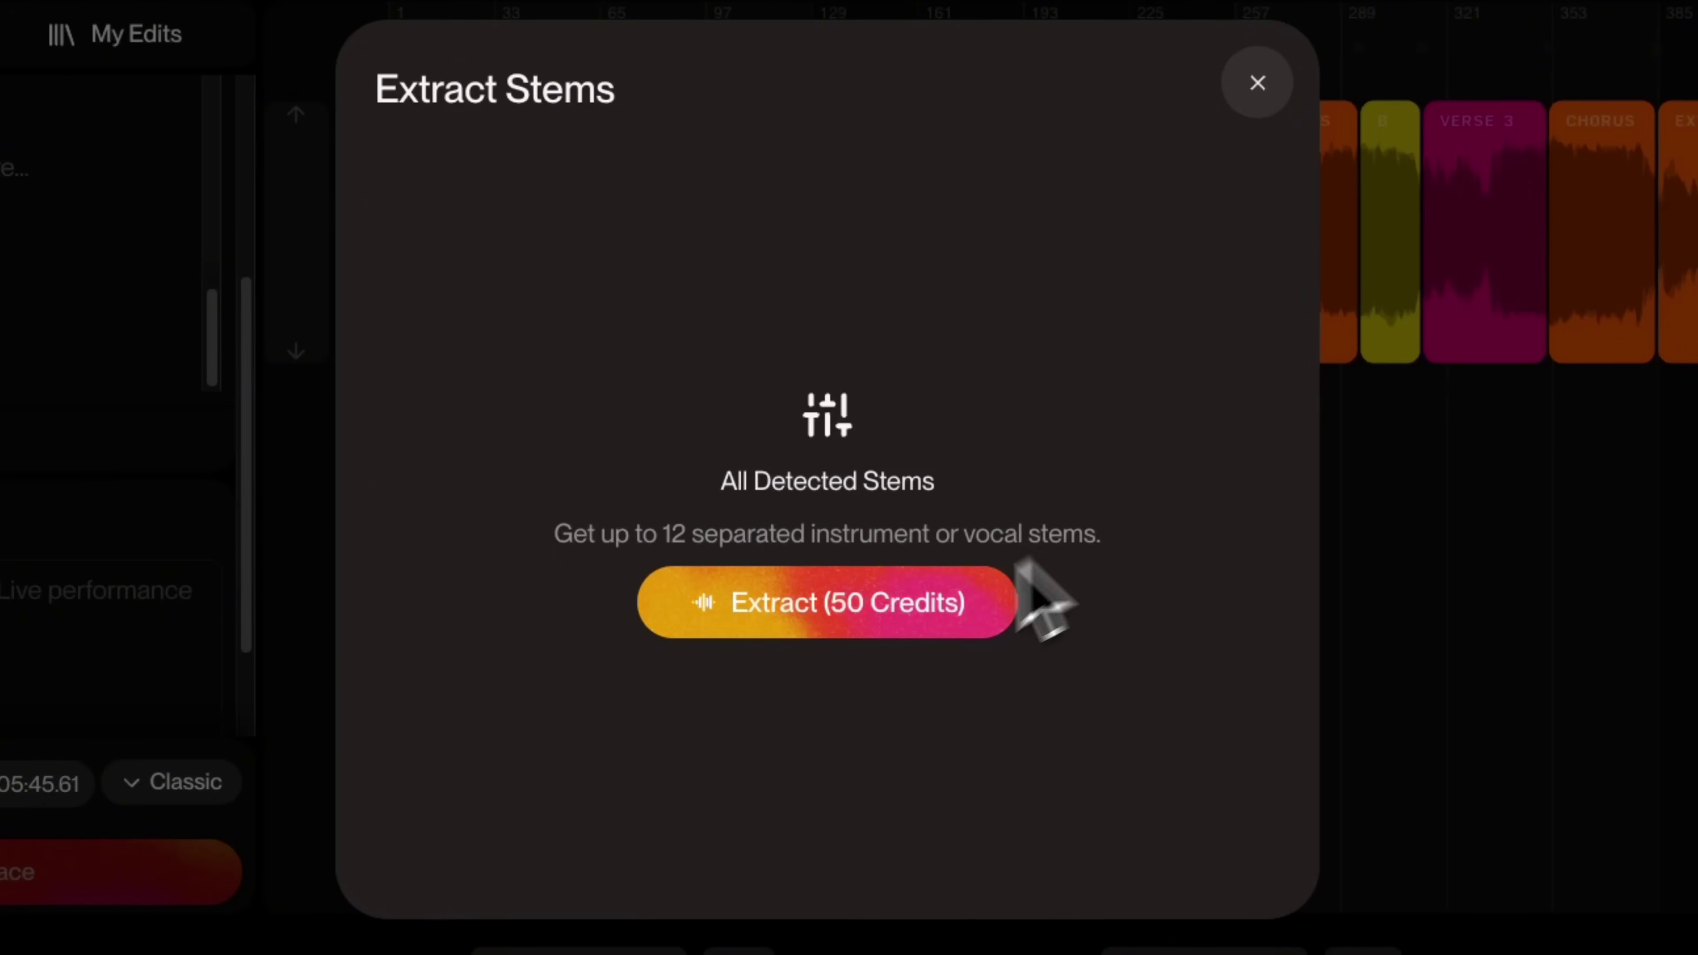
{"action": "left_click", "coordinate": [788, 620]}
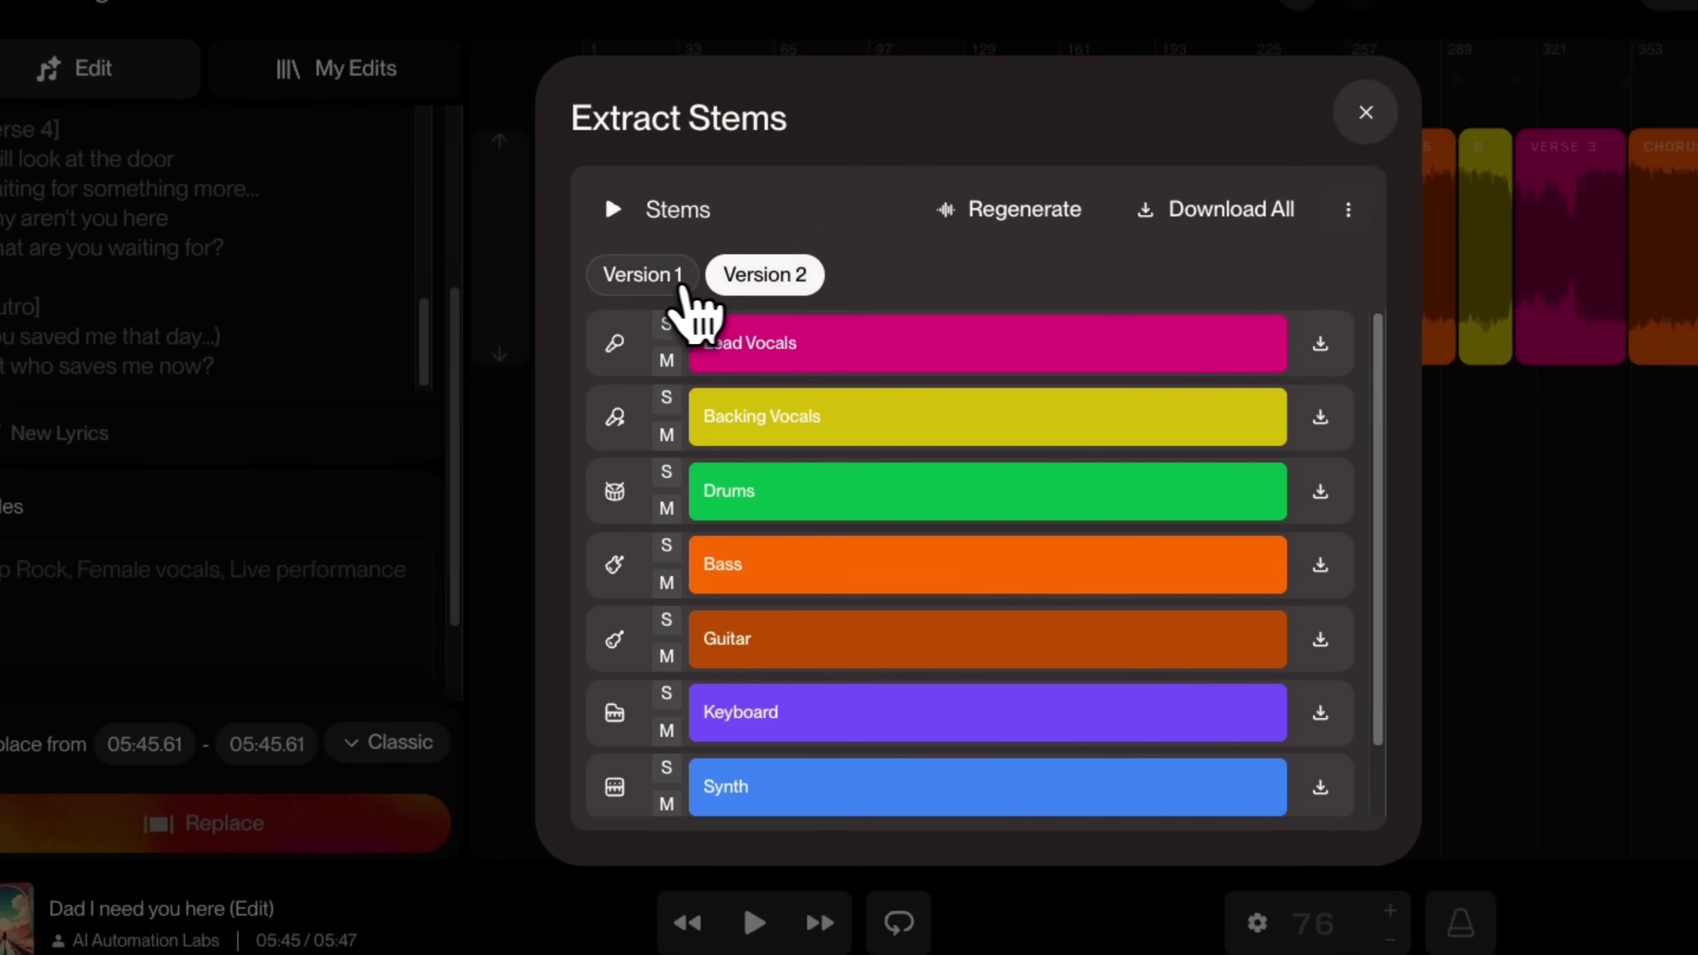
Review the Version 1 stem list, then return to the Version 2 stems
{"action": "left_click", "coordinate": [652, 279]}
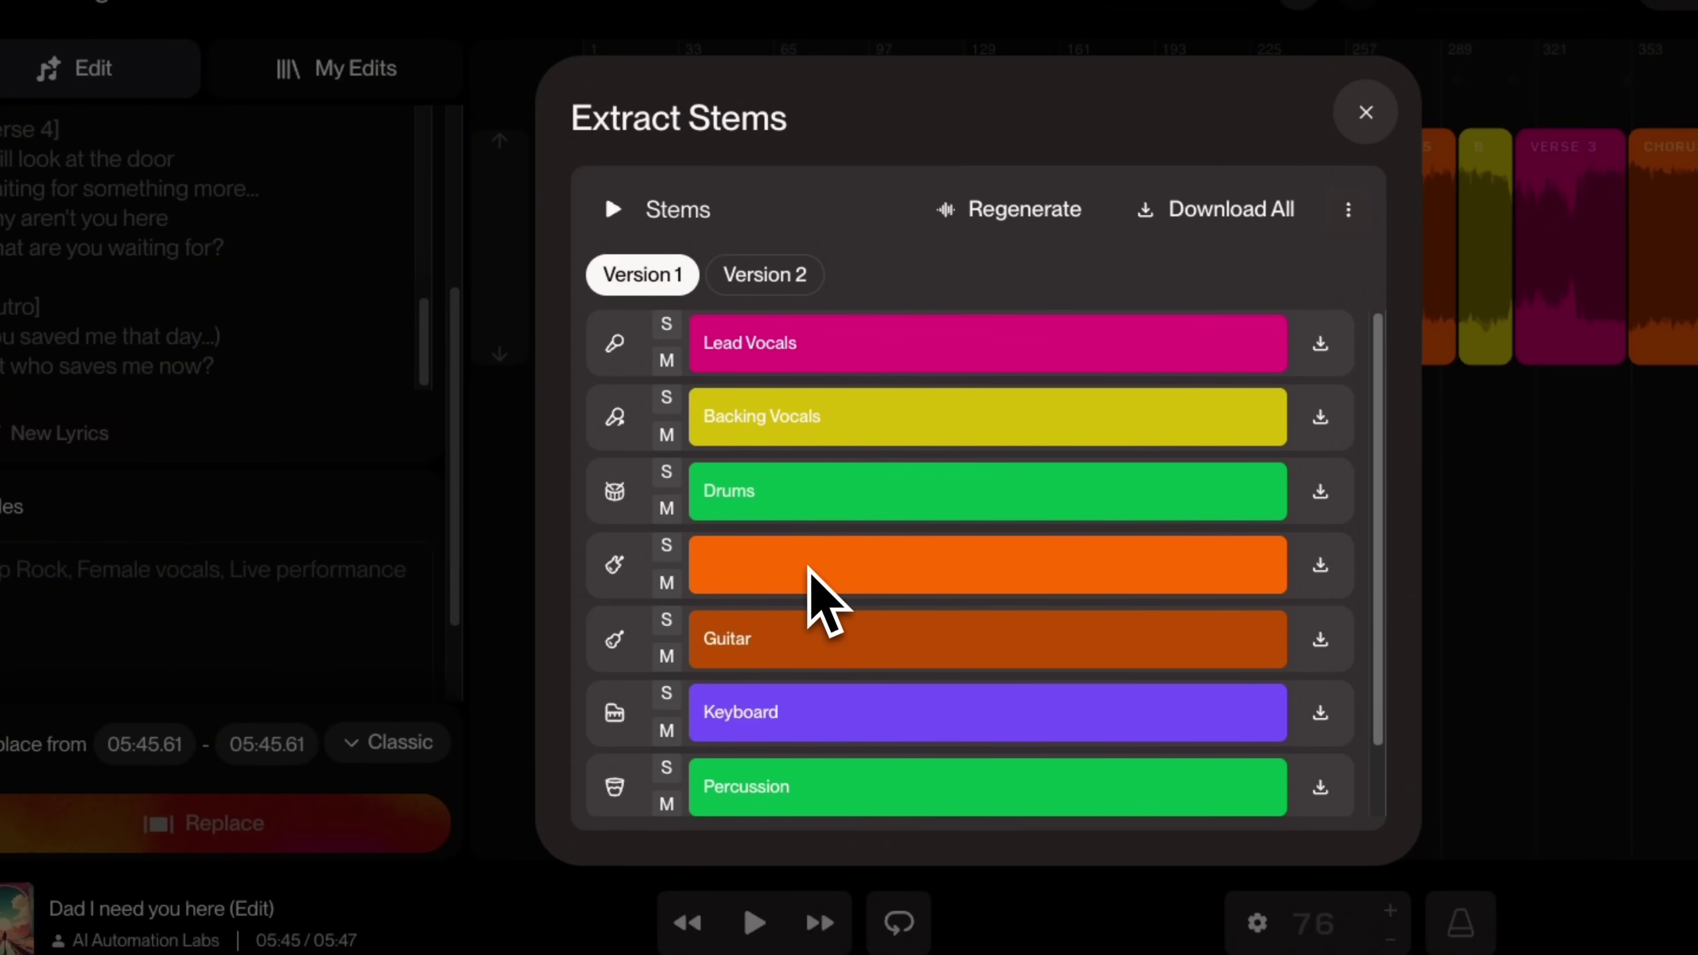
{"action": "scroll", "coordinate": [828, 696], "scroll_direction": "down", "scroll_amount": 2}
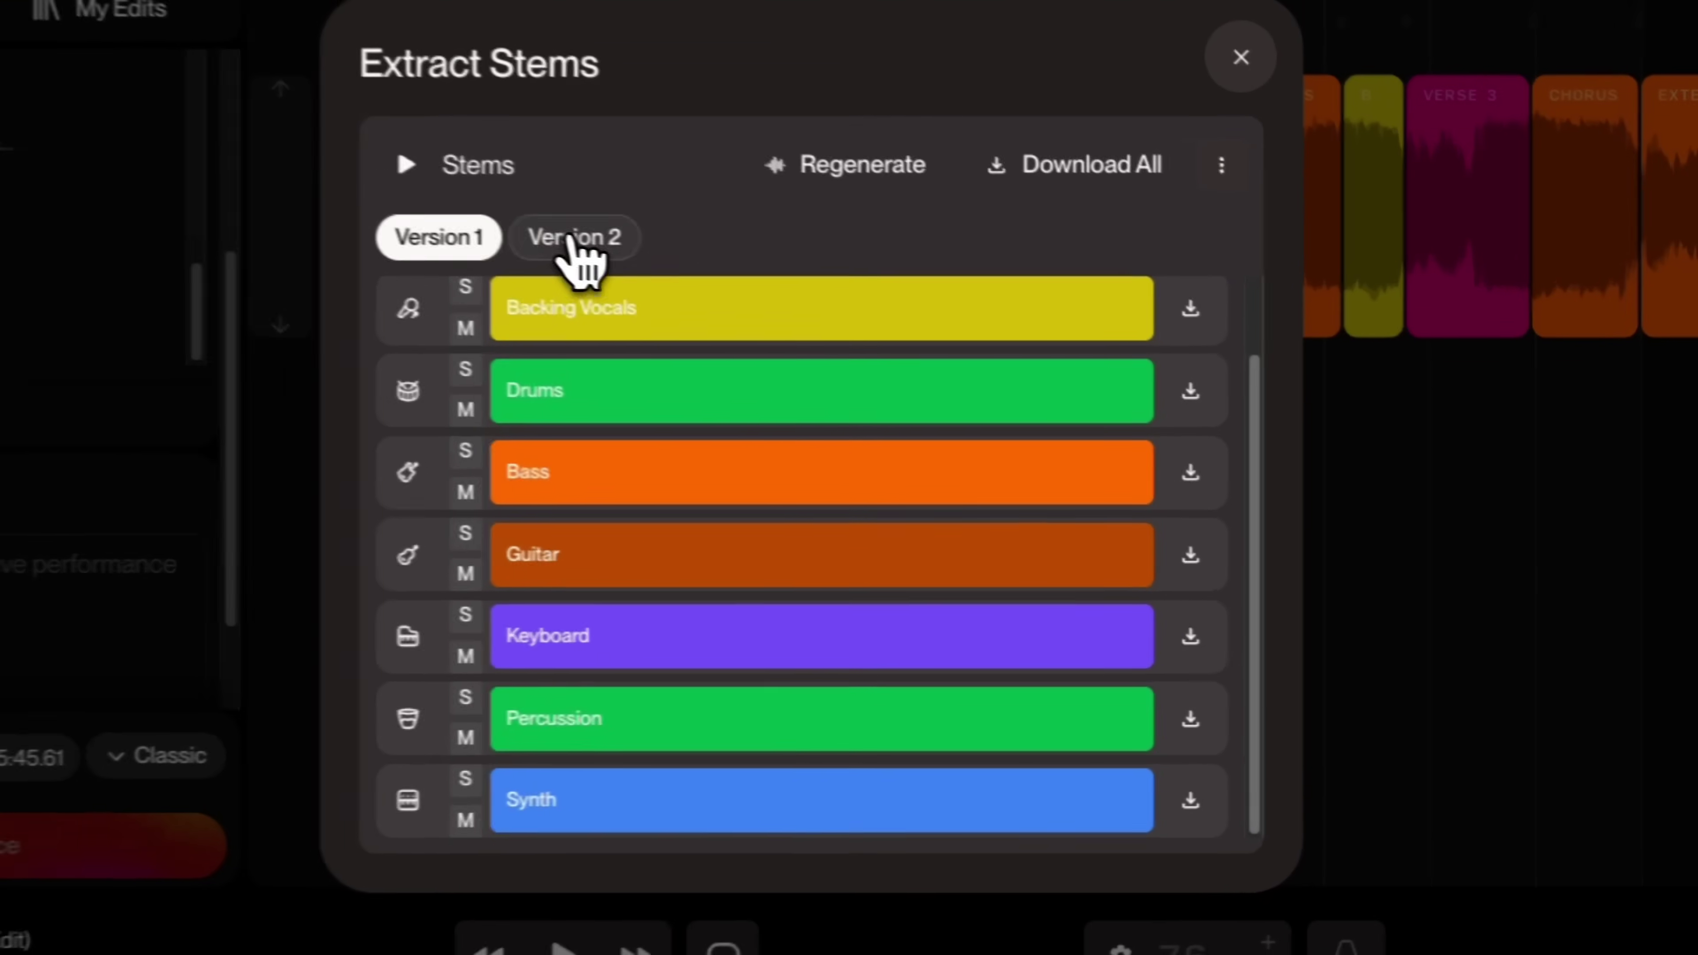
{"action": "left_click", "coordinate": [765, 274]}
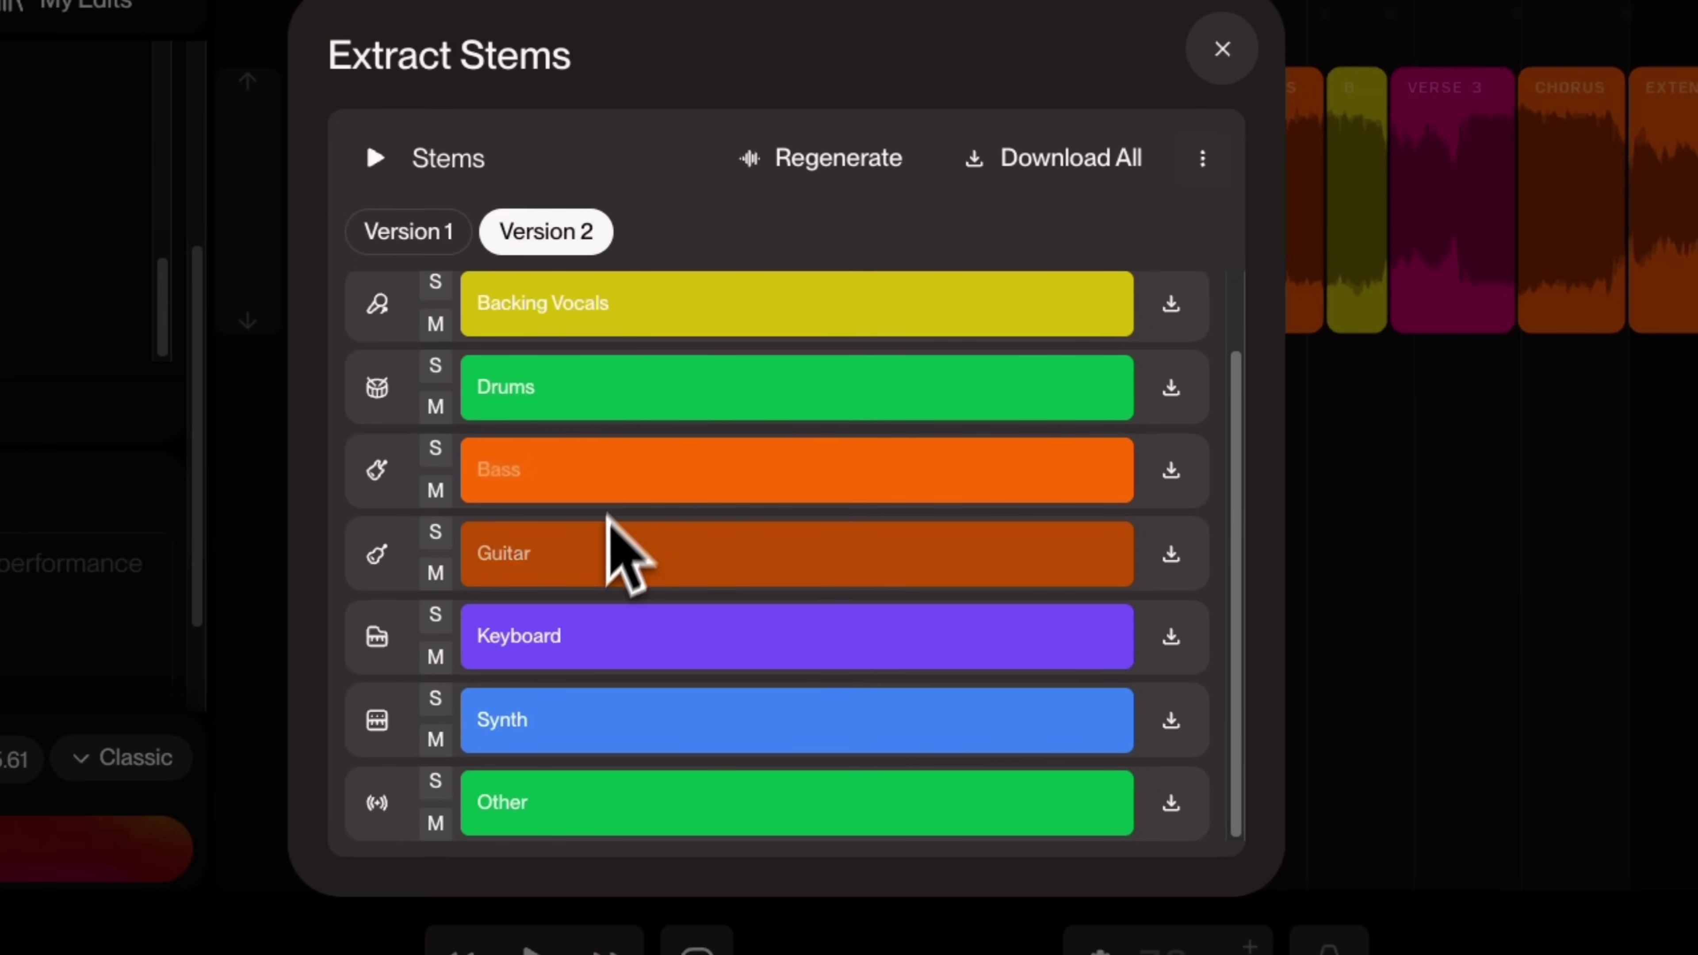
{"action": "scroll", "coordinate": [595, 776], "scroll_direction": "up", "scroll_amount": 2}
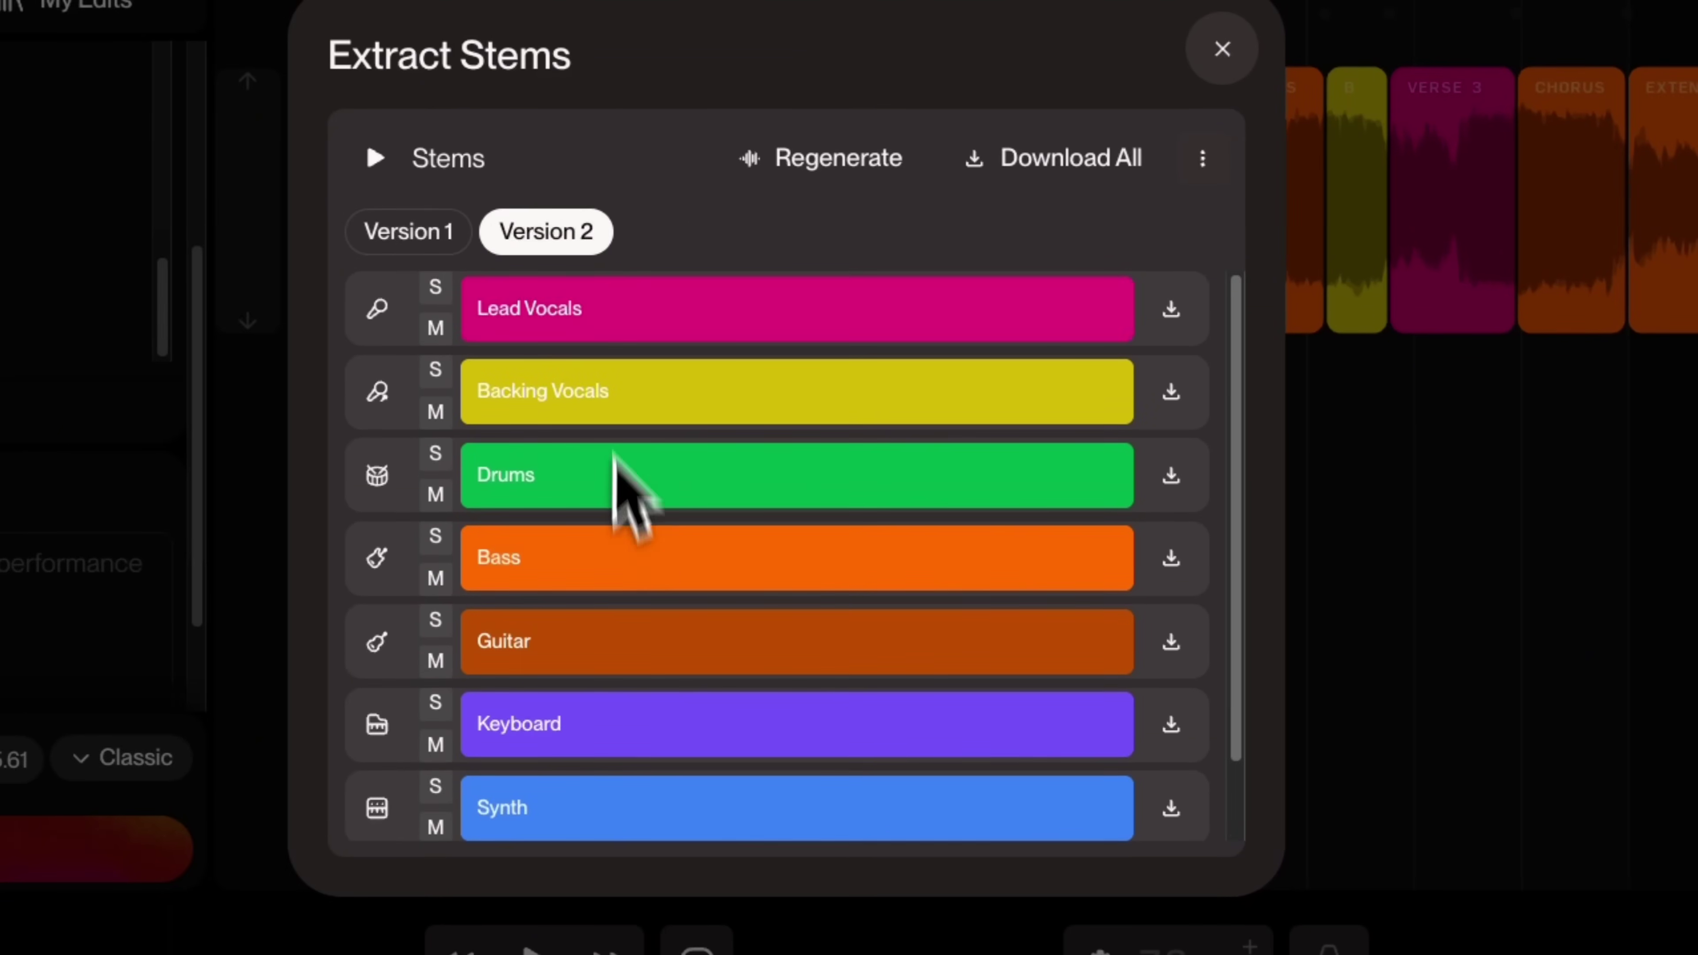
{"action": "scroll", "coordinate": [619, 441], "scroll_direction": "down", "scroll_amount": 2}
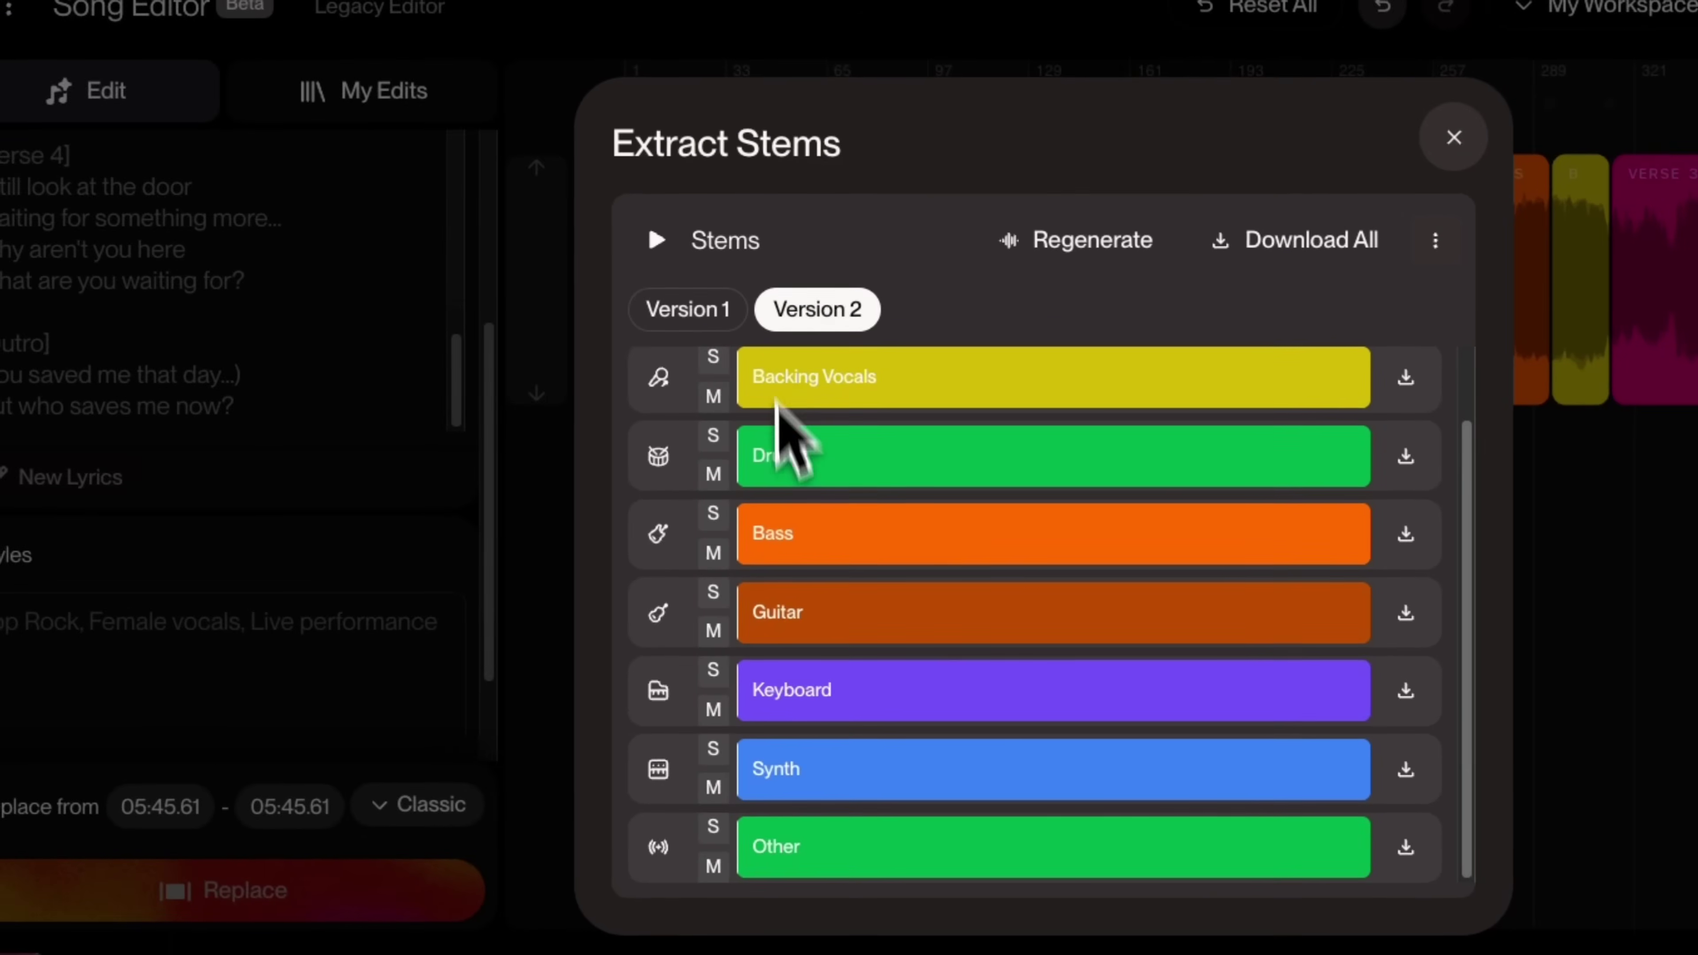
{"action": "scroll", "coordinate": [557, 507], "scroll_direction": "up", "scroll_amount": 2}
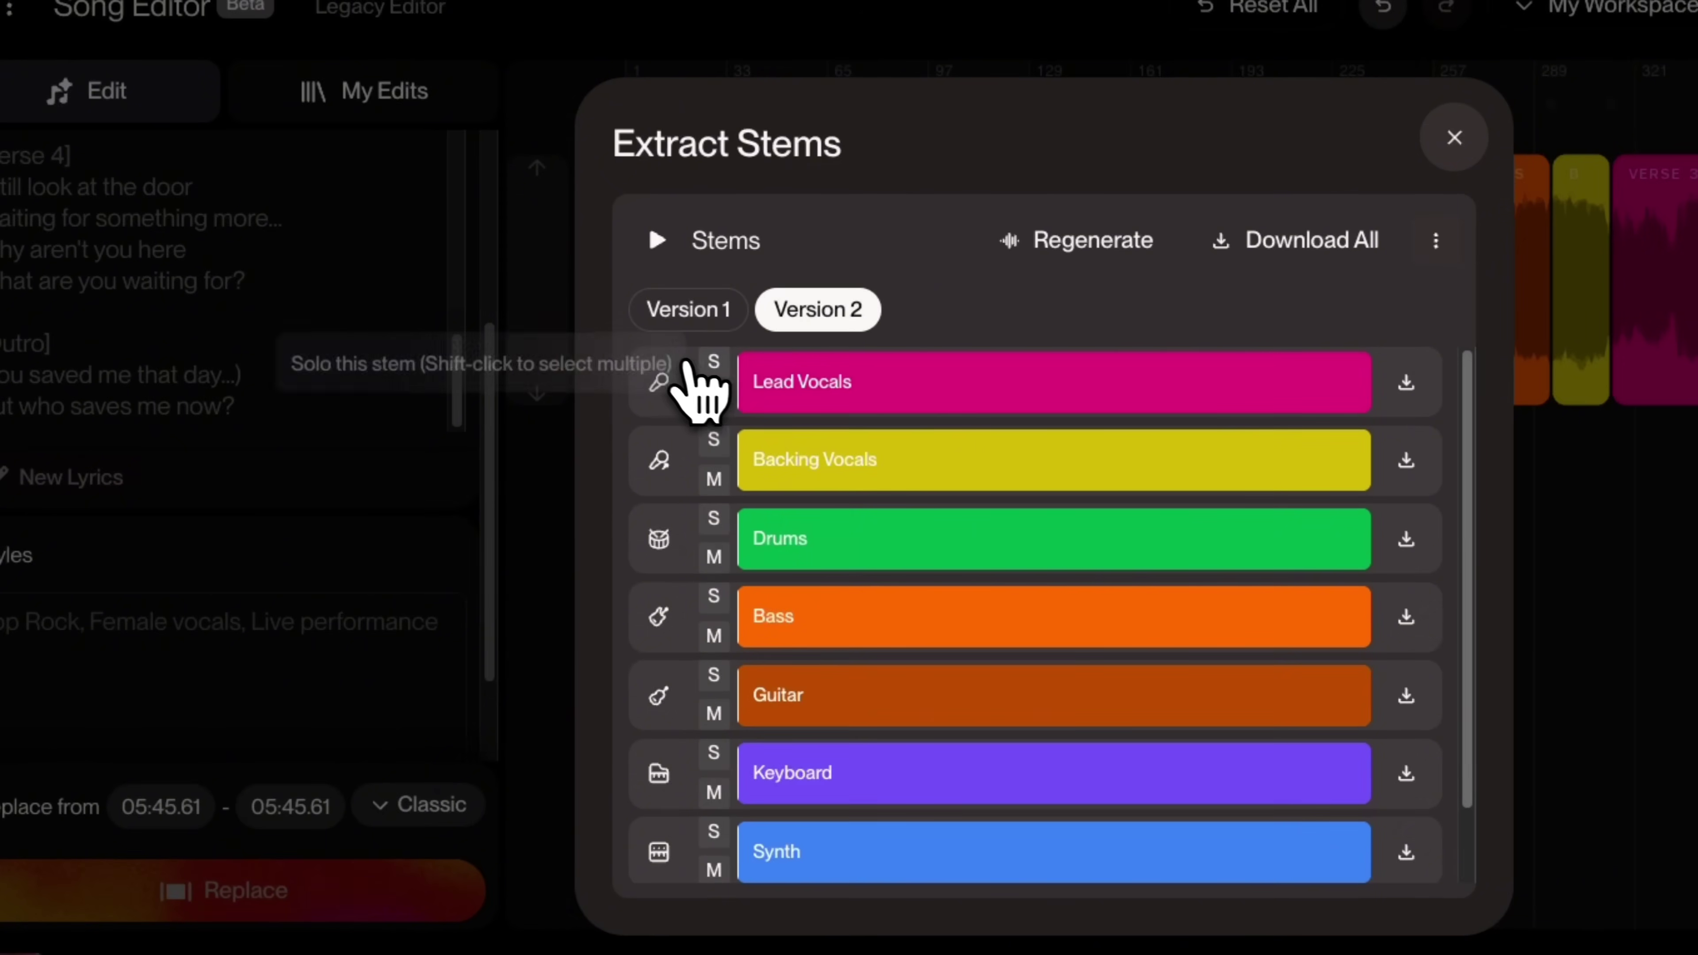
Solo each stem in turn (Lead Vocals, Backing Vocals, Drums, Bass, Guitar, Keyboard, Synth, Other), then mute Other
{"action": "left_click", "coordinate": [713, 365]}
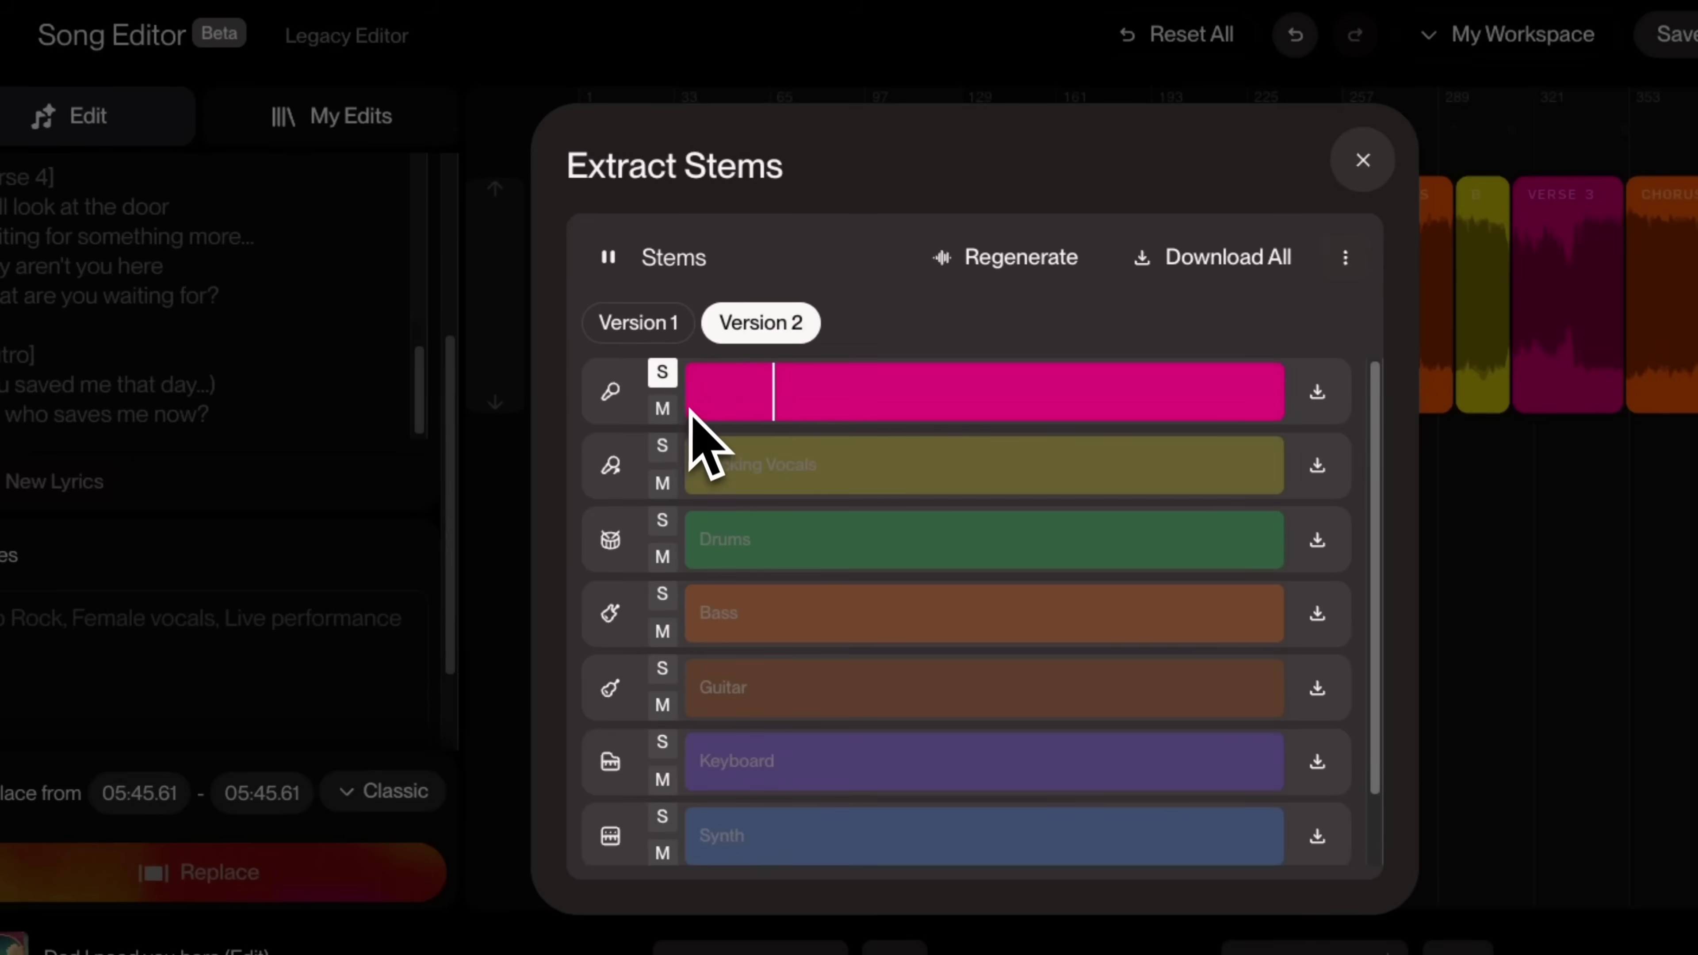
{"action": "left_click", "coordinate": [661, 445]}
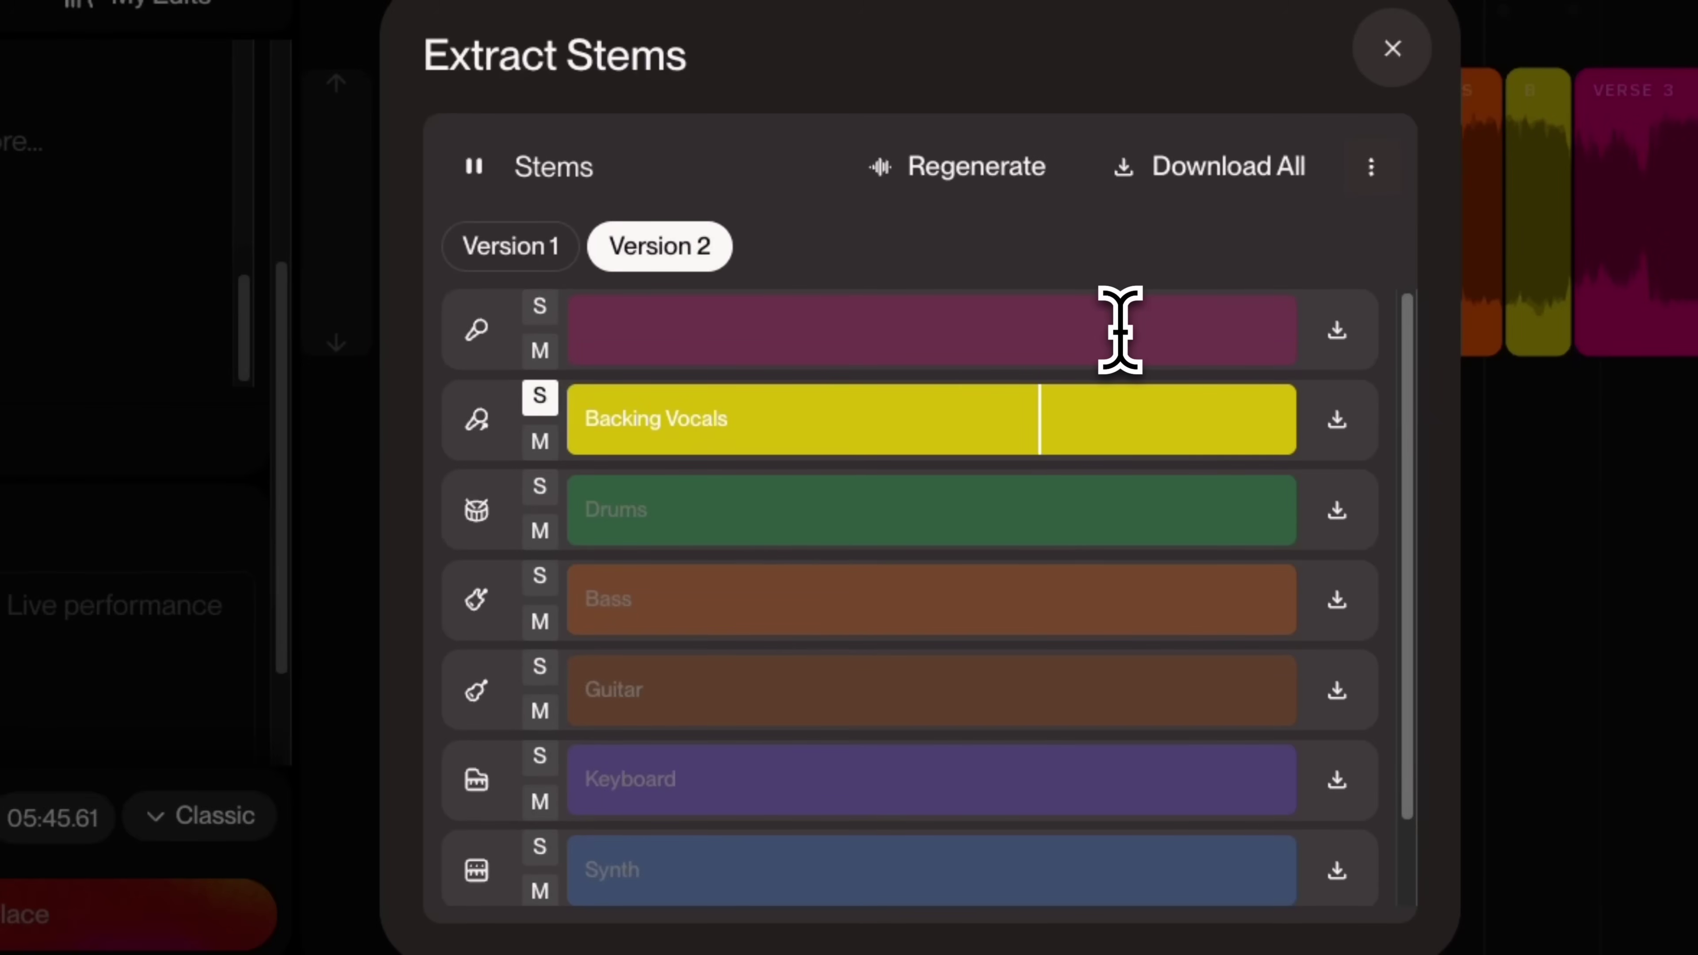
{"action": "left_click", "coordinate": [809, 512]}
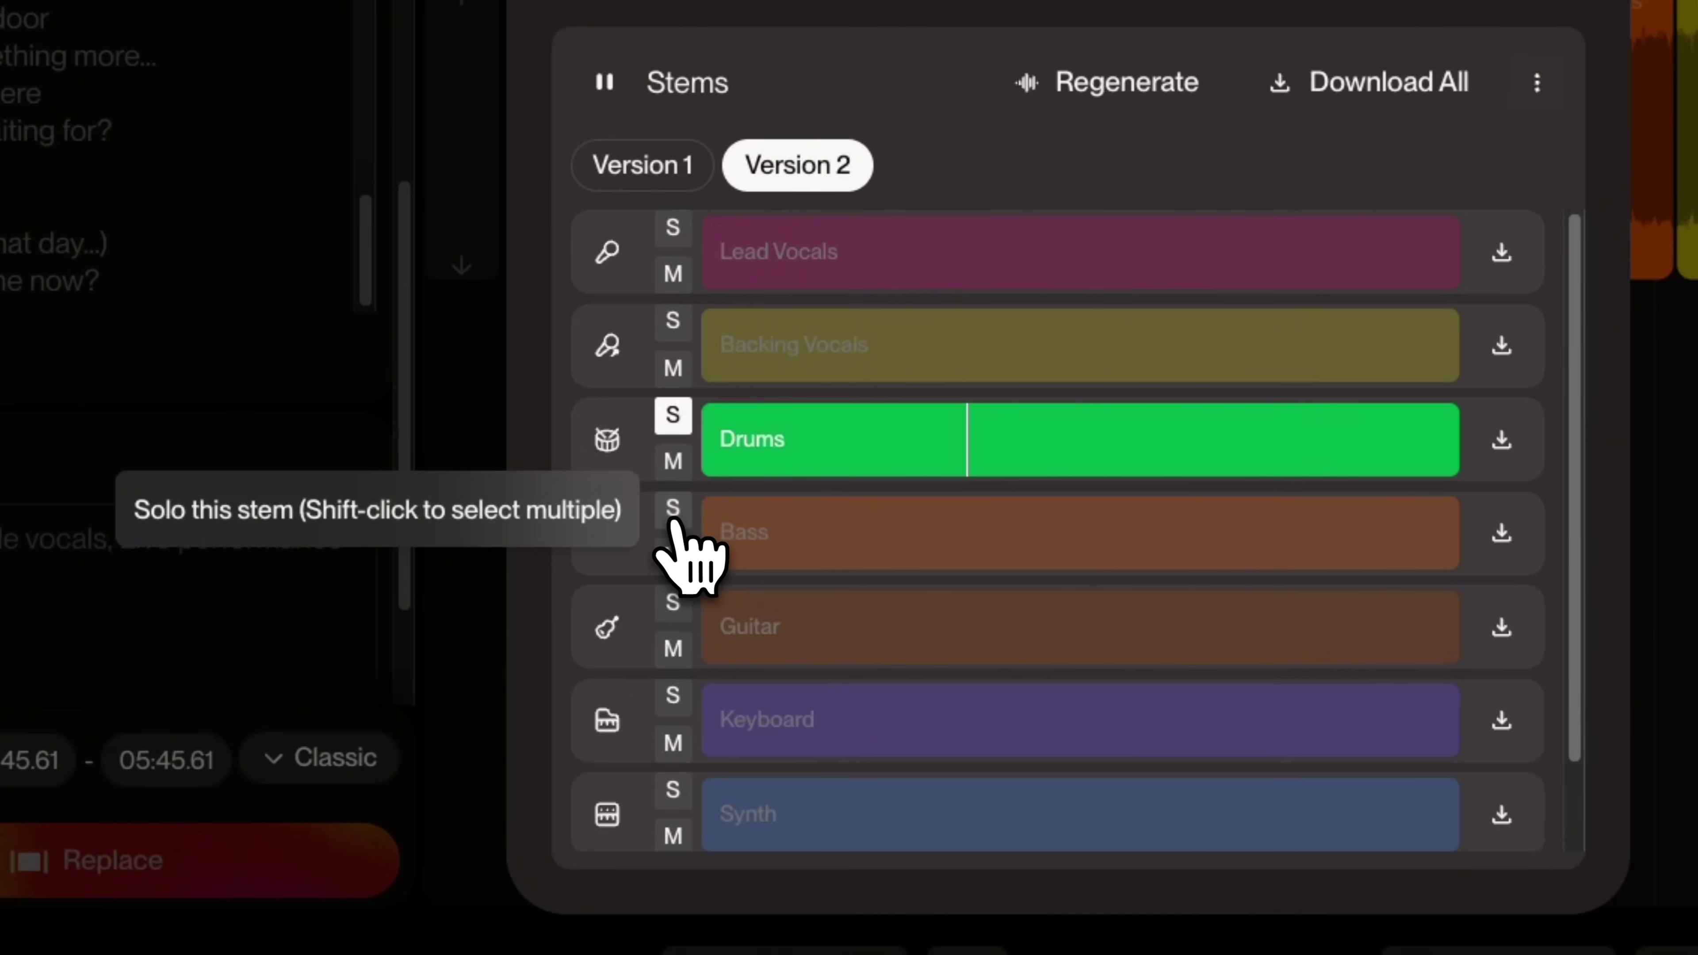
{"action": "left_click", "coordinate": [672, 510]}
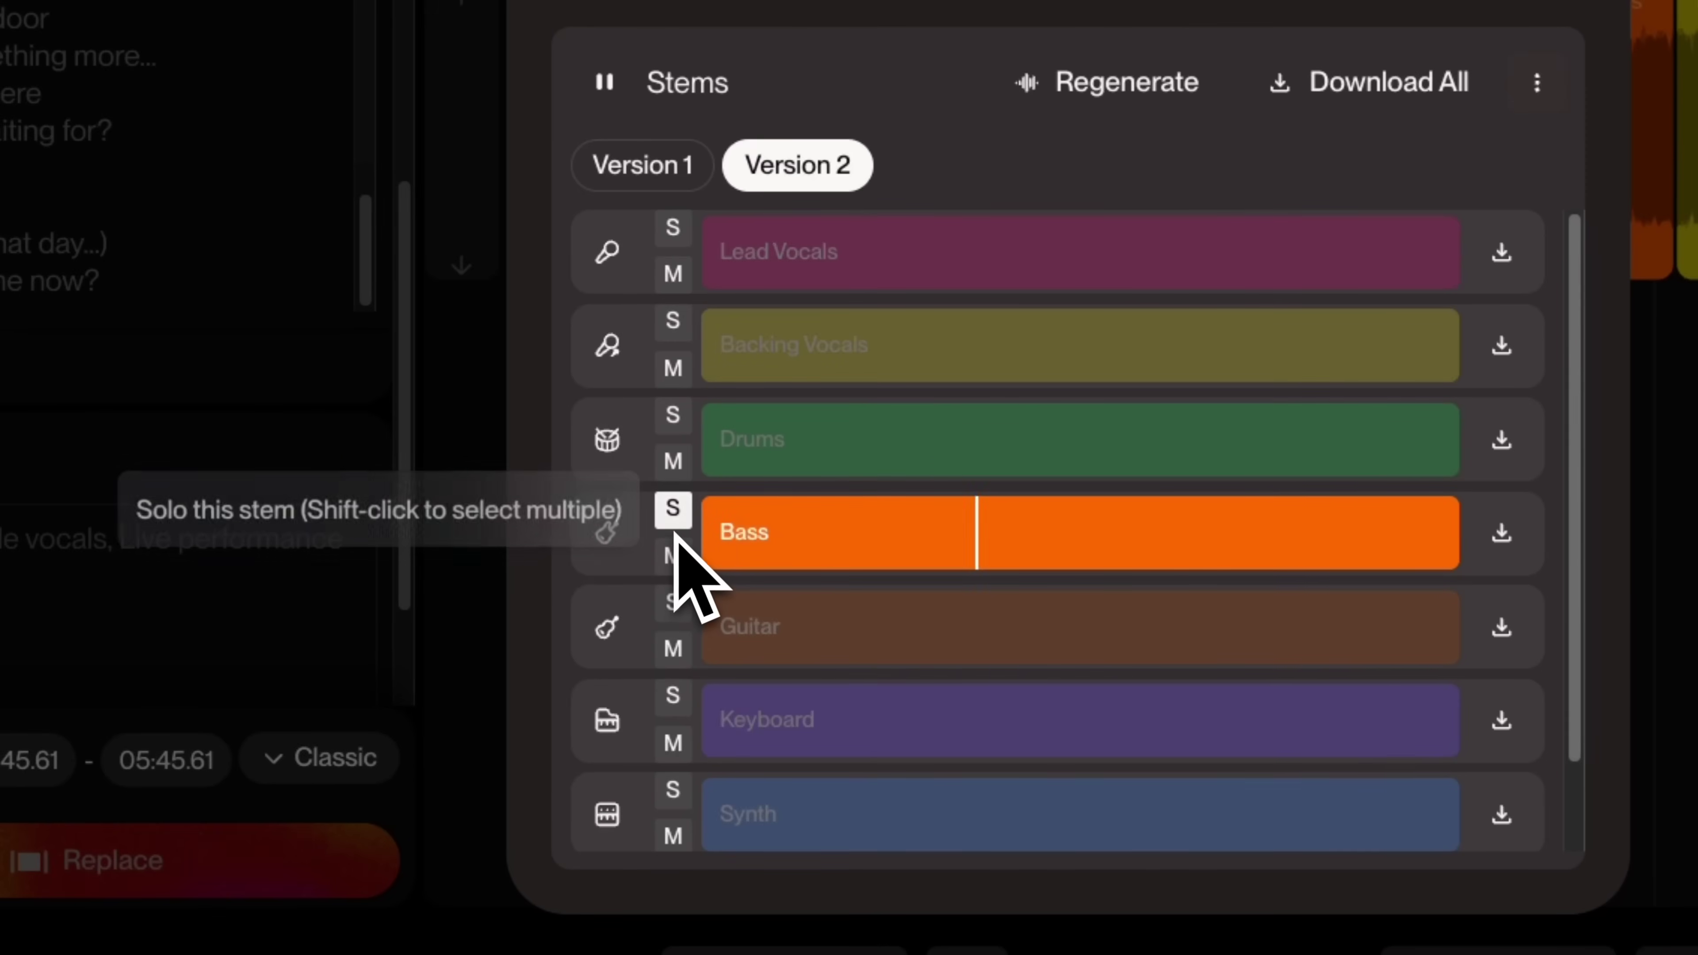
{"action": "left_click", "coordinate": [673, 603]}
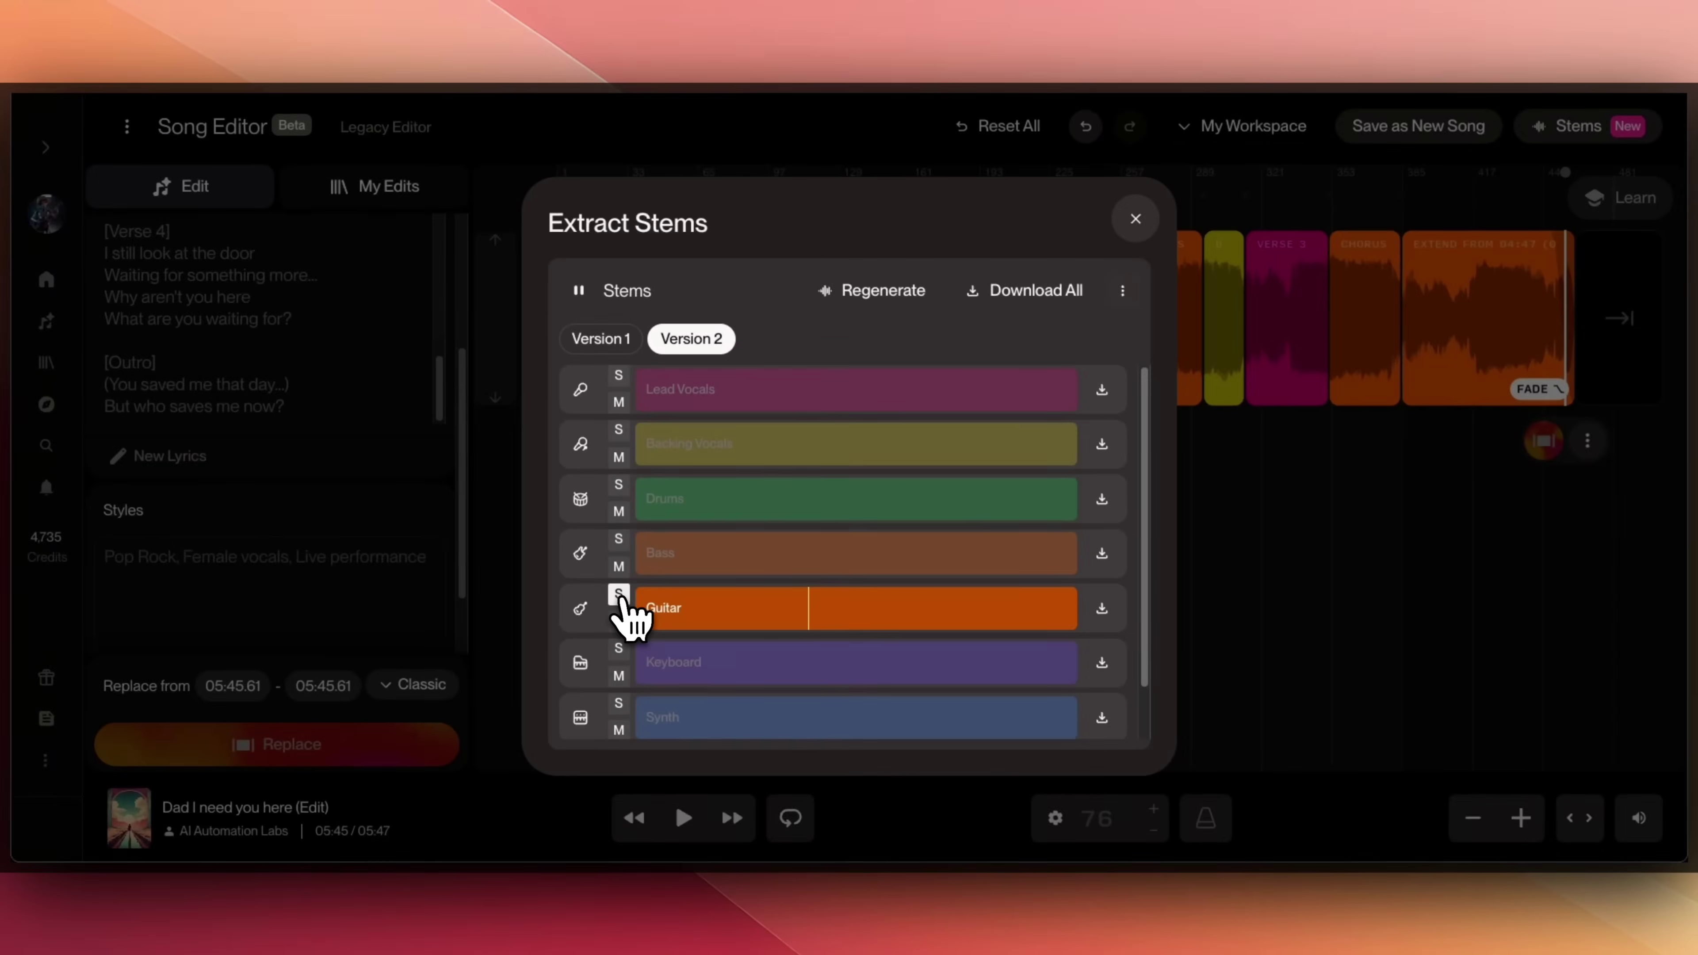
{"action": "left_click", "coordinate": [672, 695]}
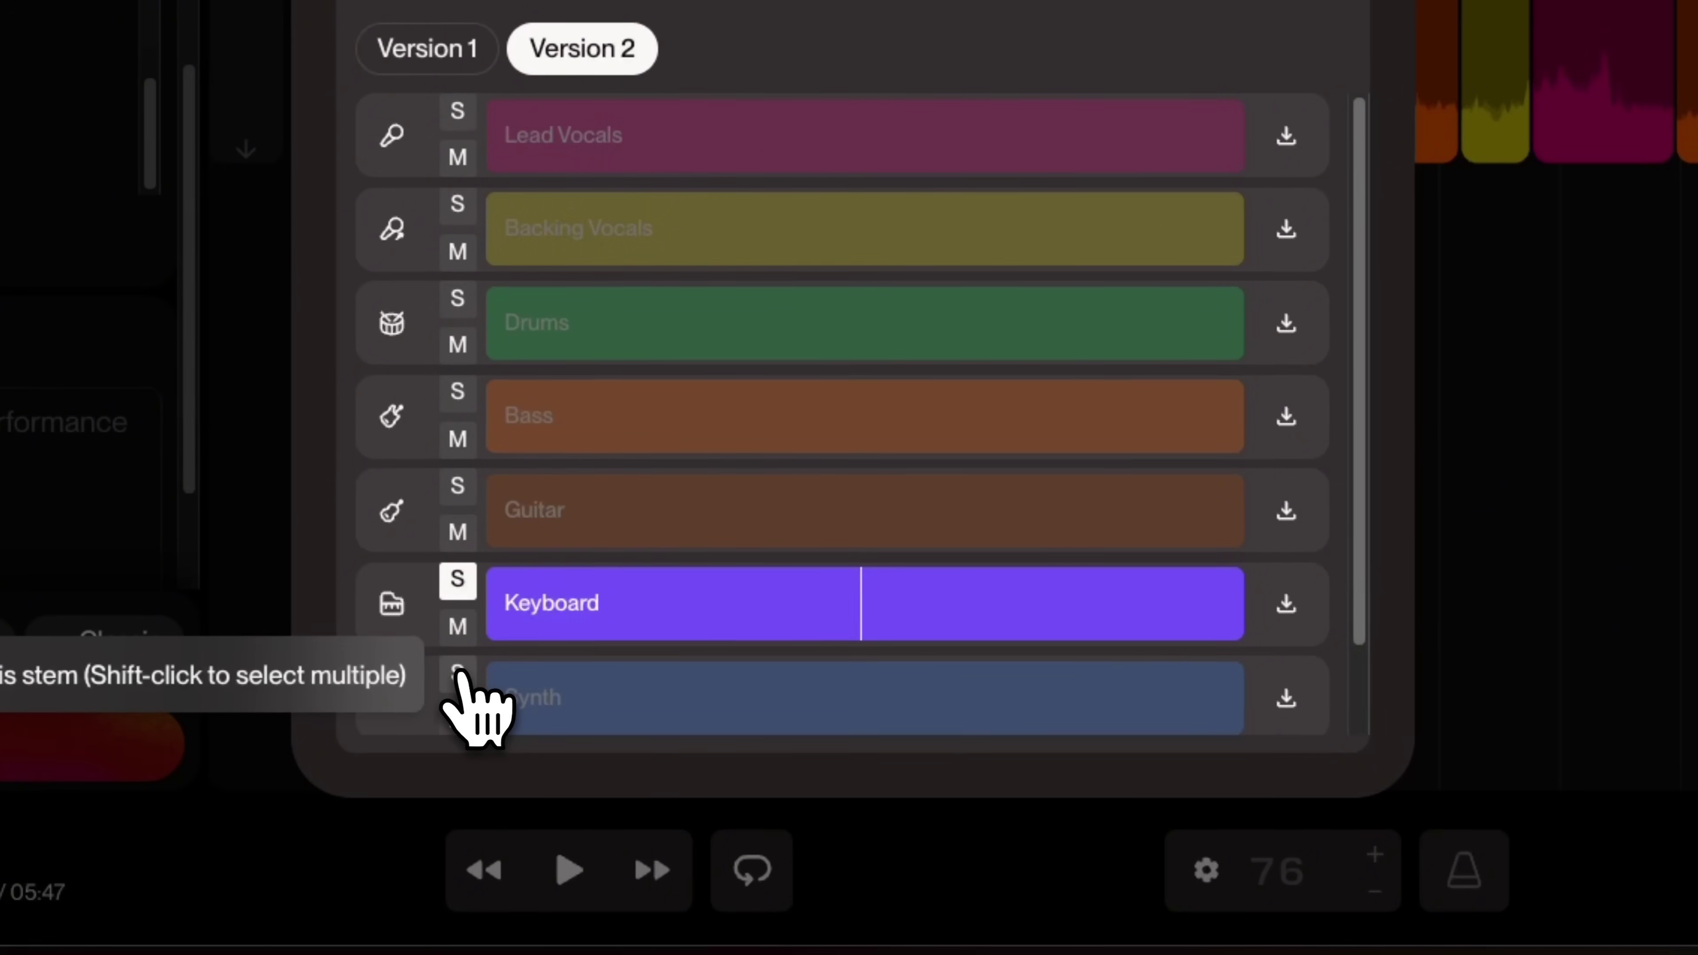
{"action": "left_click", "coordinate": [458, 672]}
{"action": "scroll", "coordinate": [1003, 455], "scroll_direction": "down", "scroll_amount": 2}
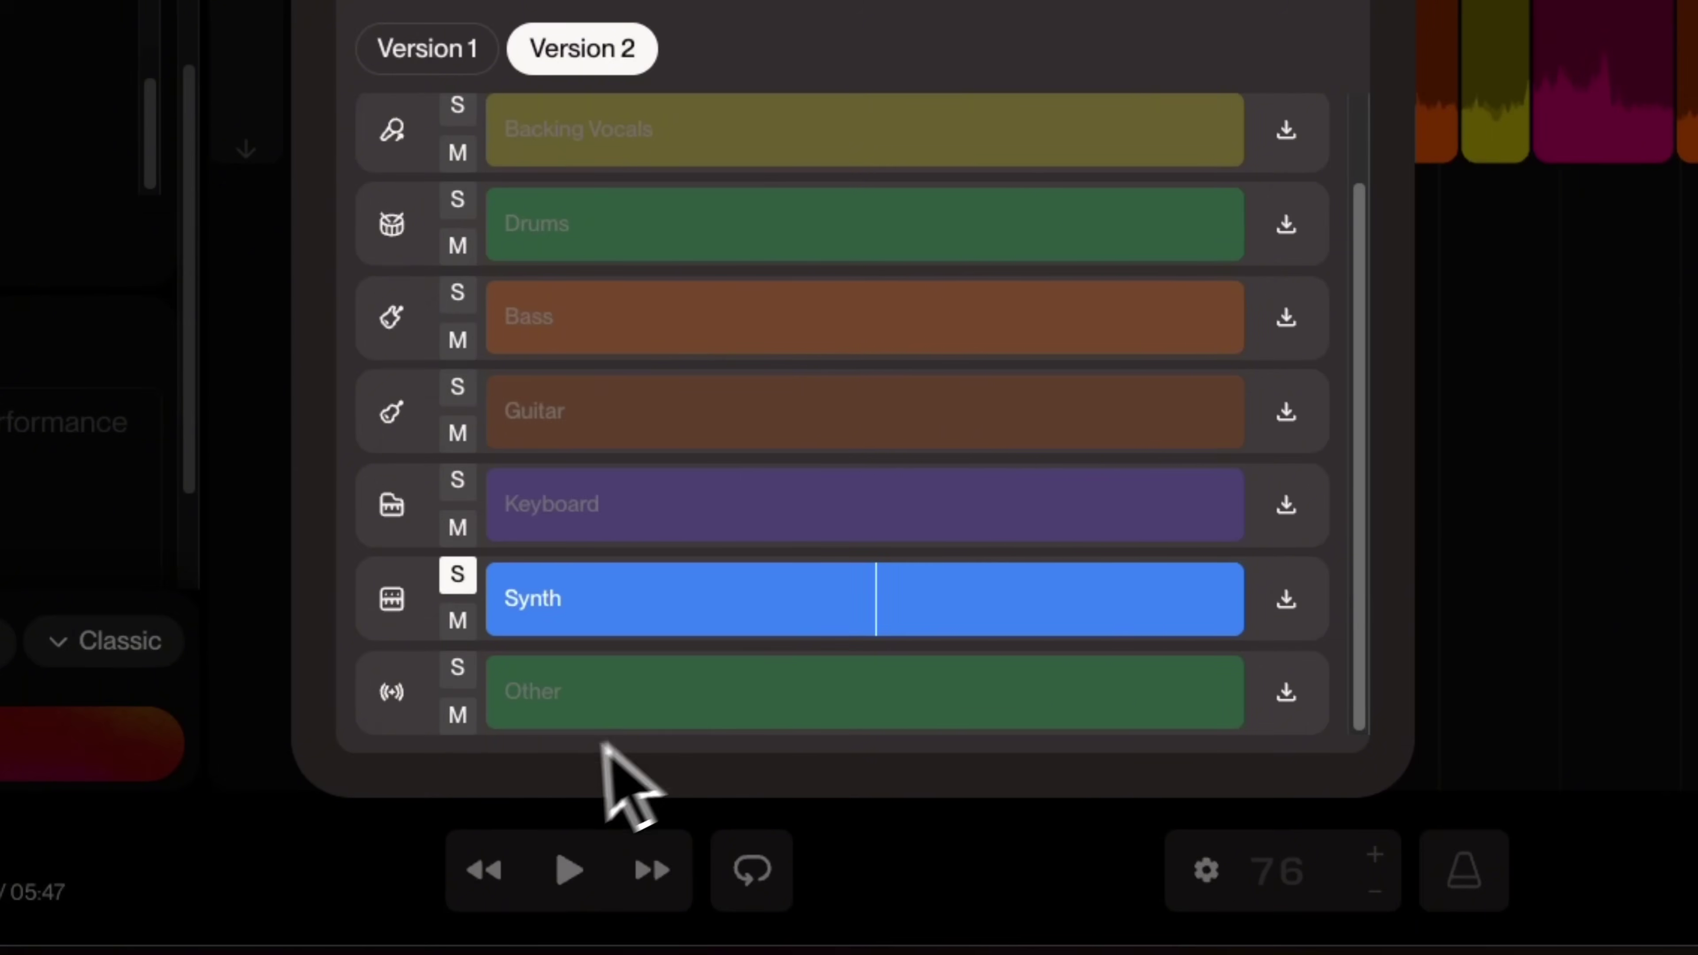
{"action": "left_click", "coordinate": [459, 668]}
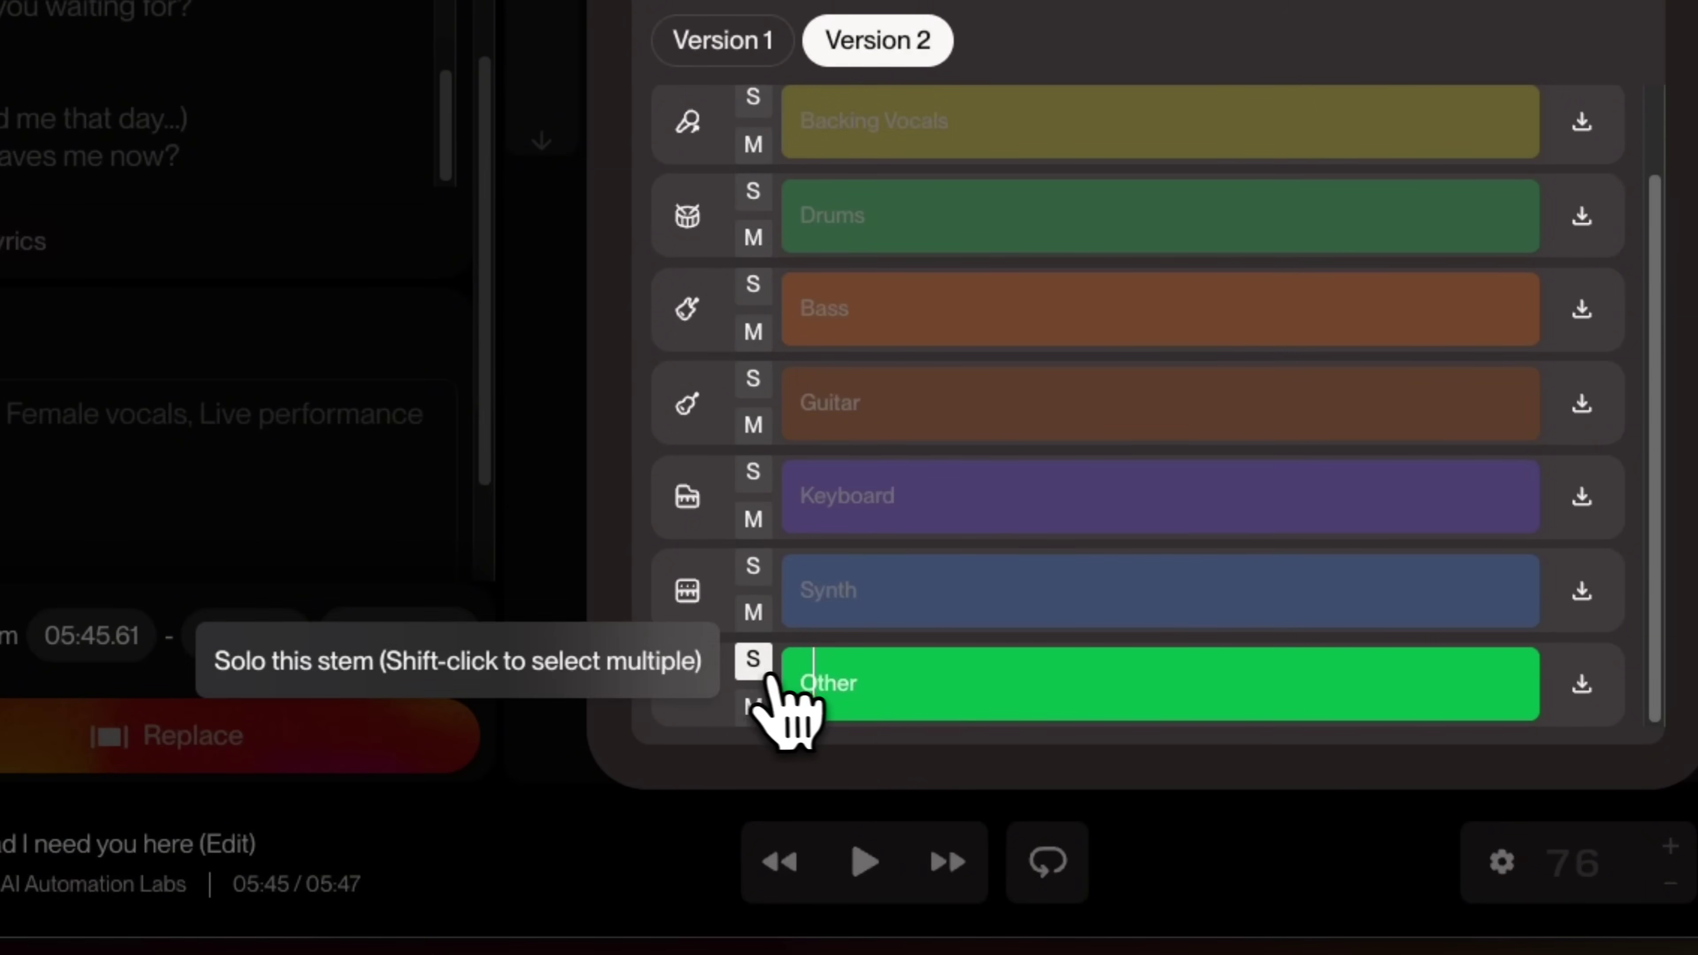
{"action": "left_click", "coordinate": [754, 706]}
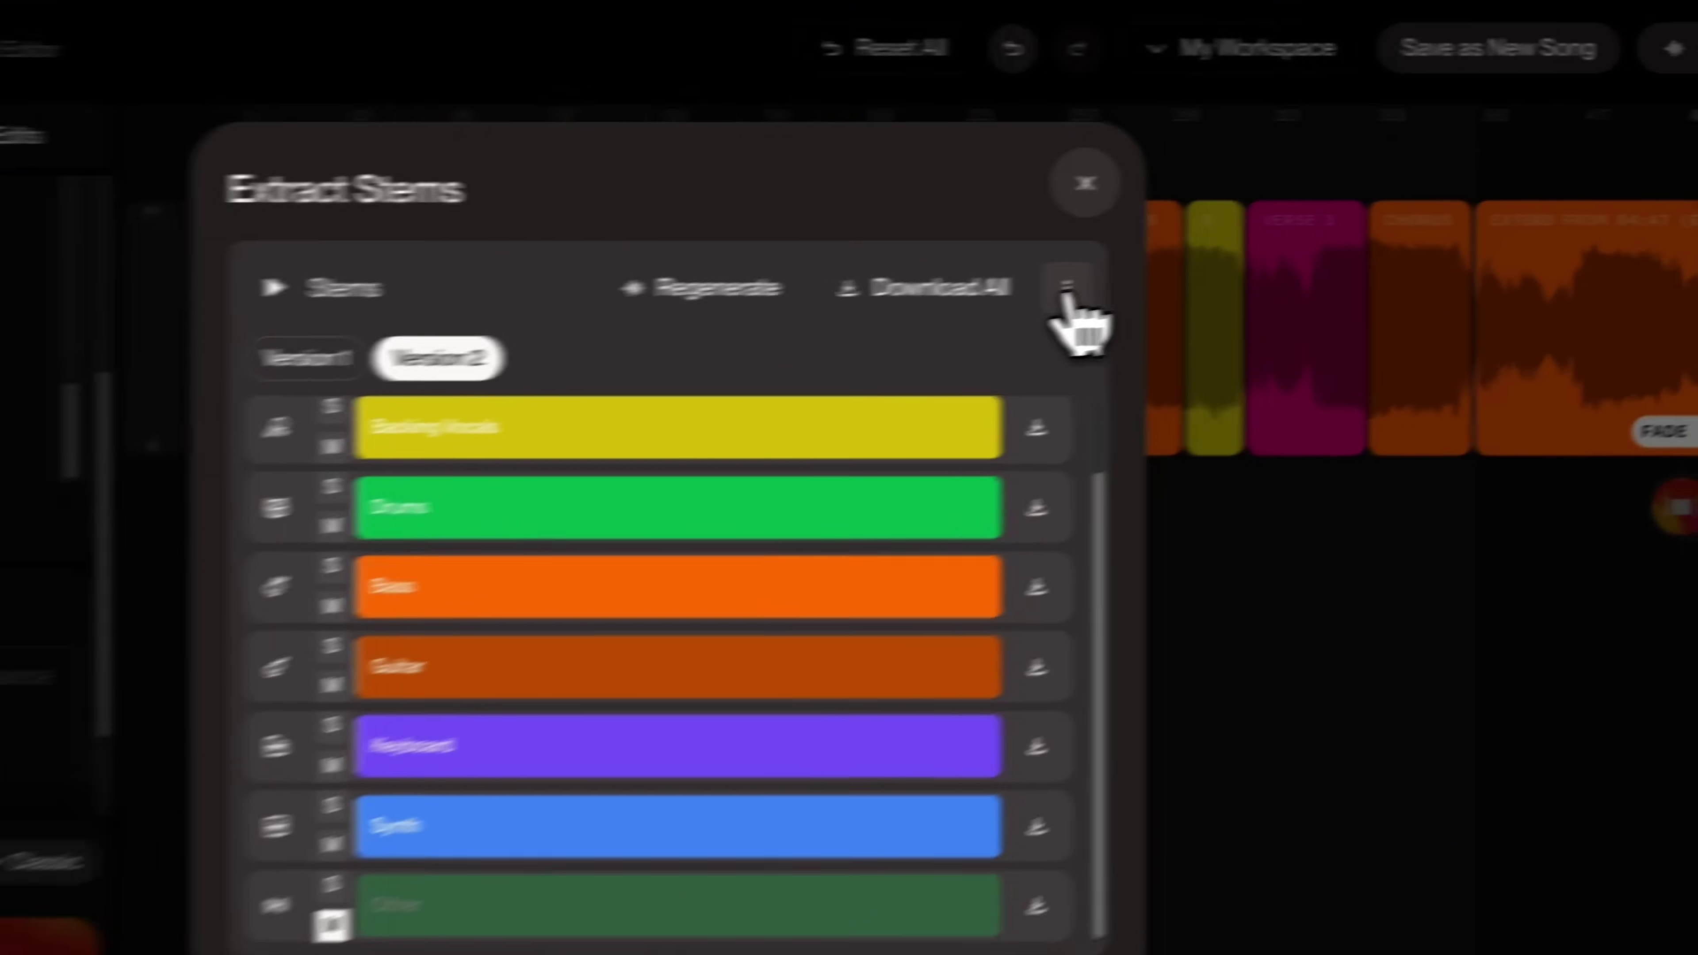
Download all Version 2 stems as .WAV files and browse the downloaded files
{"action": "left_click", "coordinate": [1218, 270]}
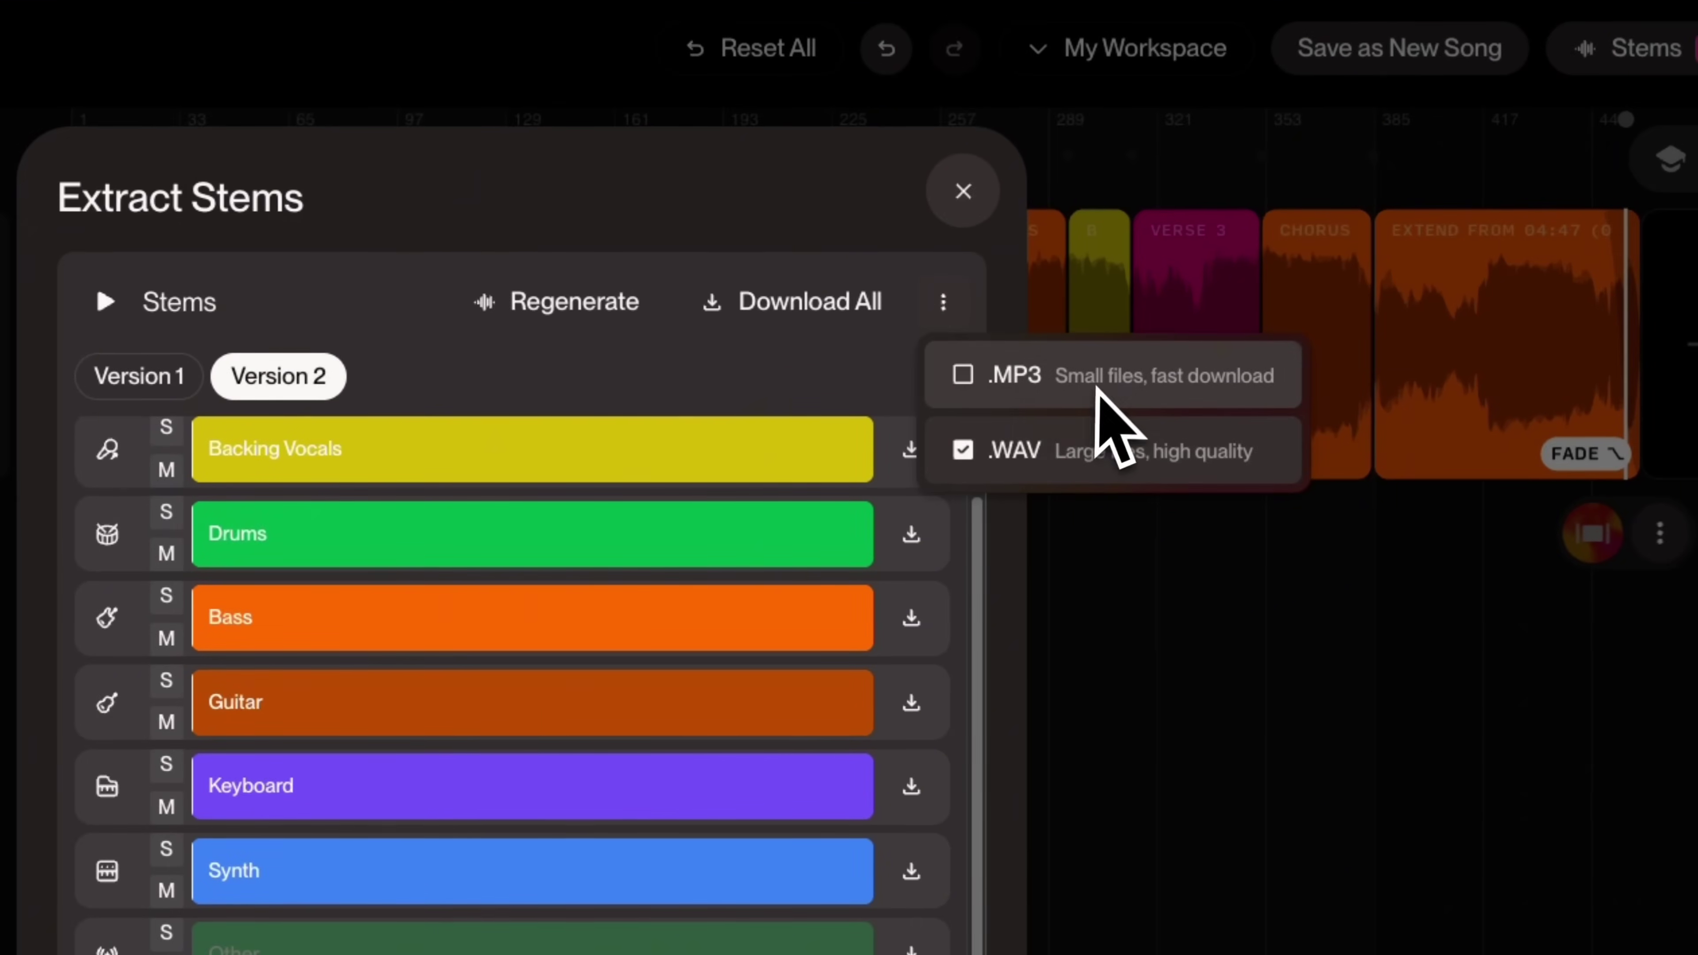
{"action": "left_click", "coordinate": [807, 316]}
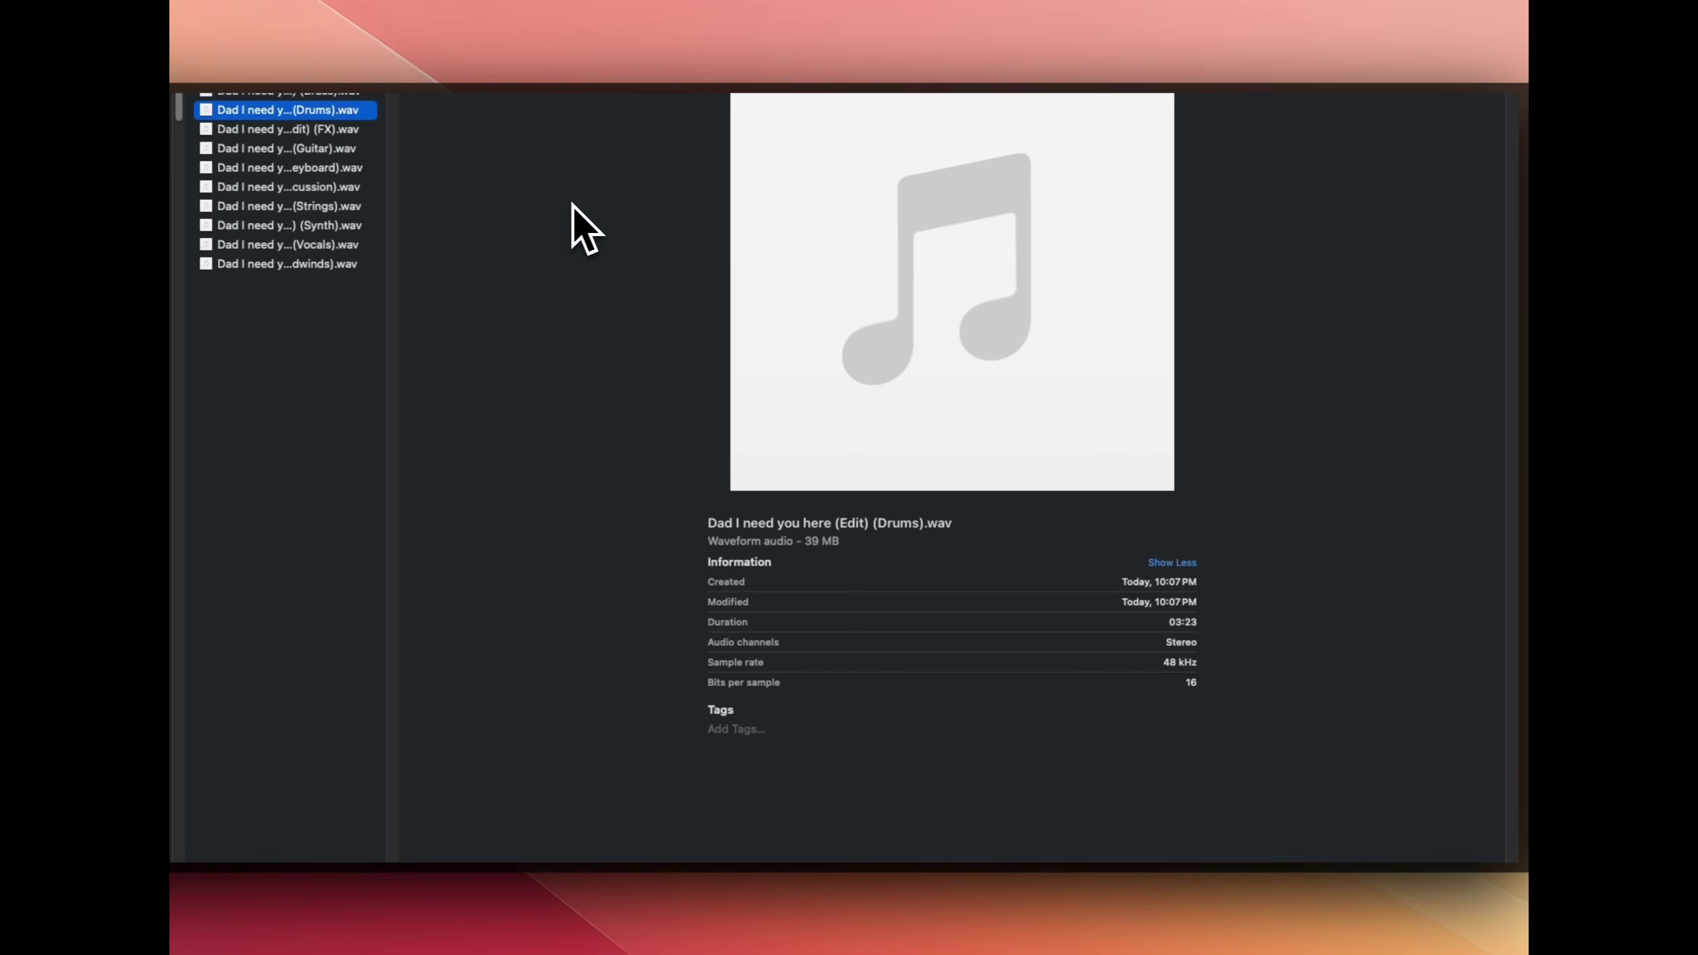
{"action": "key", "text": "Down"}
{"action": "key", "text": "Down"}
{"action": "key", "text": "Down"}
{"action": "key", "text": "Down"}
{"action": "key", "text": "Down"}
{"action": "key", "text": "Down"}
{"action": "key", "text": "Down"}
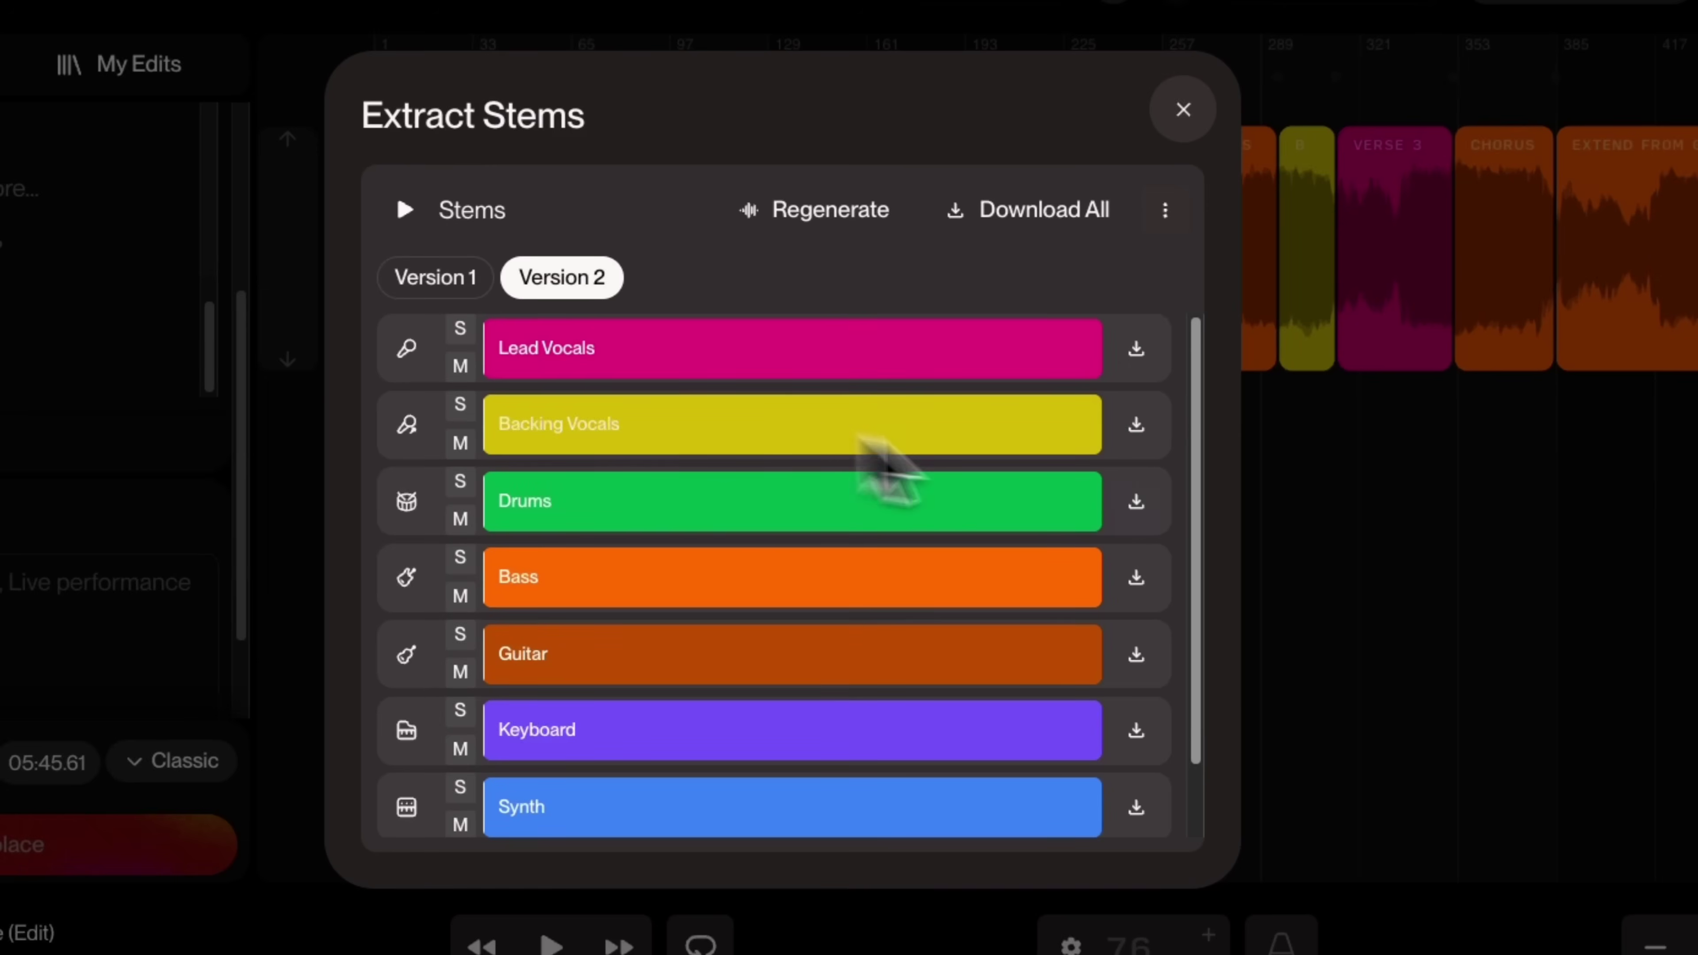
Create a new BandLab project and import the 12 downloaded stem WAVs (468.5 MB) as tracks
{"action": "scroll", "coordinate": [1096, 548], "scroll_direction": "down", "scroll_amount": 2}
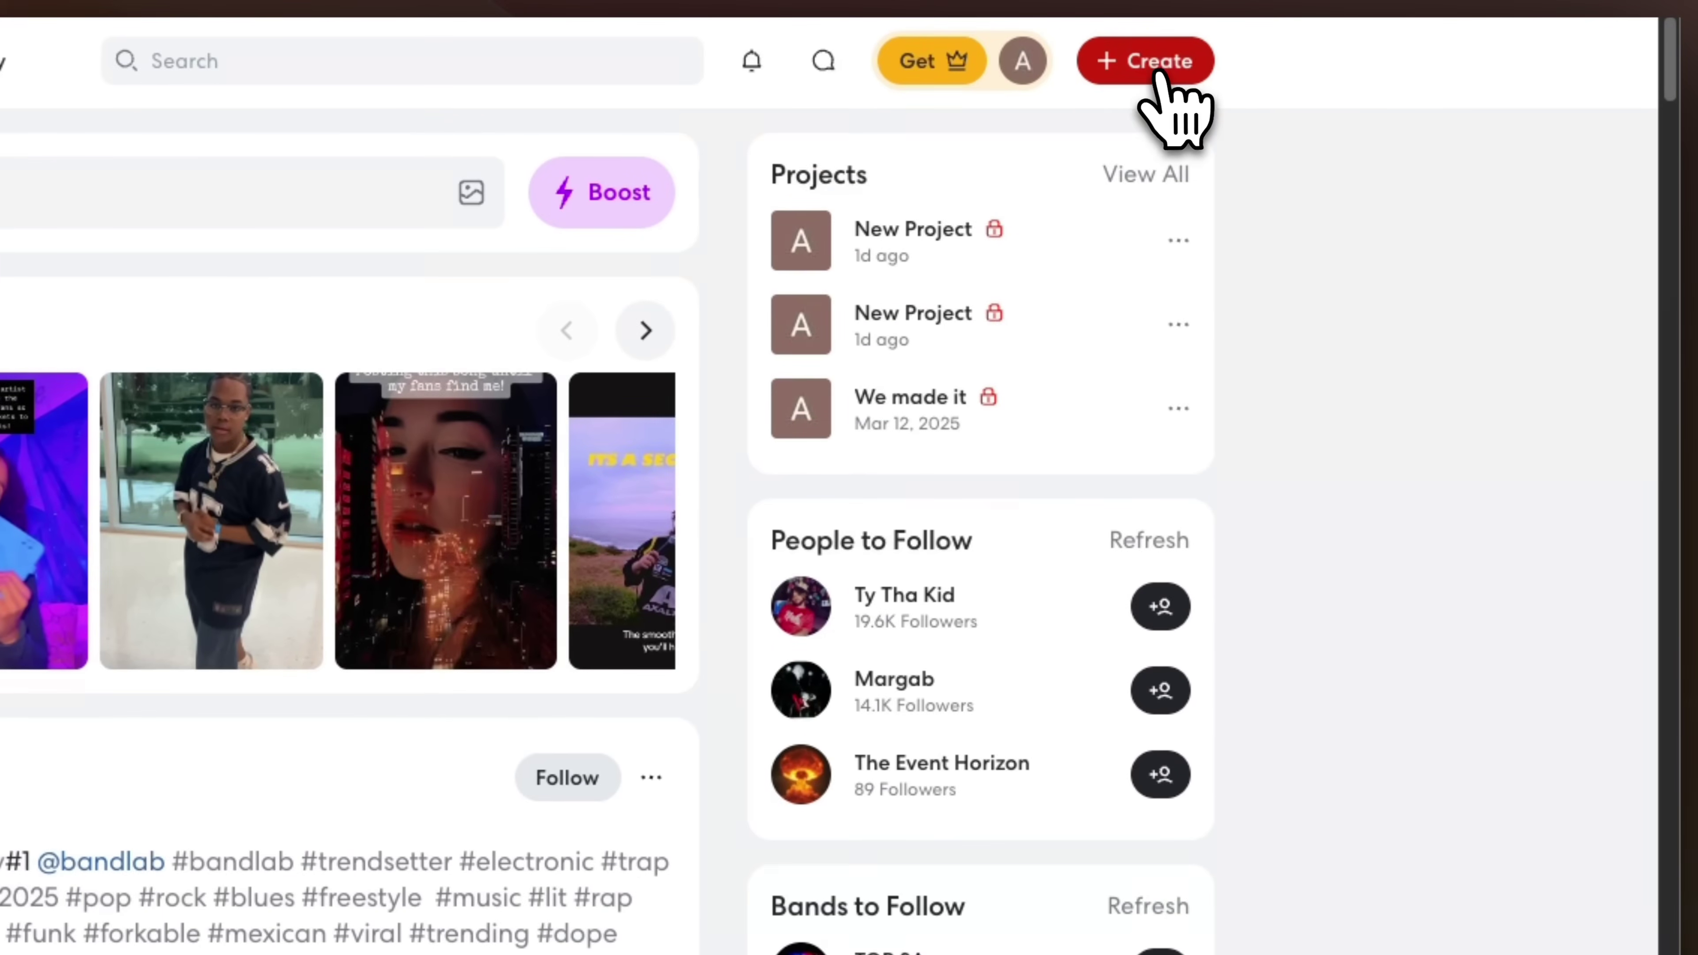
{"action": "left_click", "coordinate": [1259, 98]}
{"action": "left_click", "coordinate": [1031, 227]}
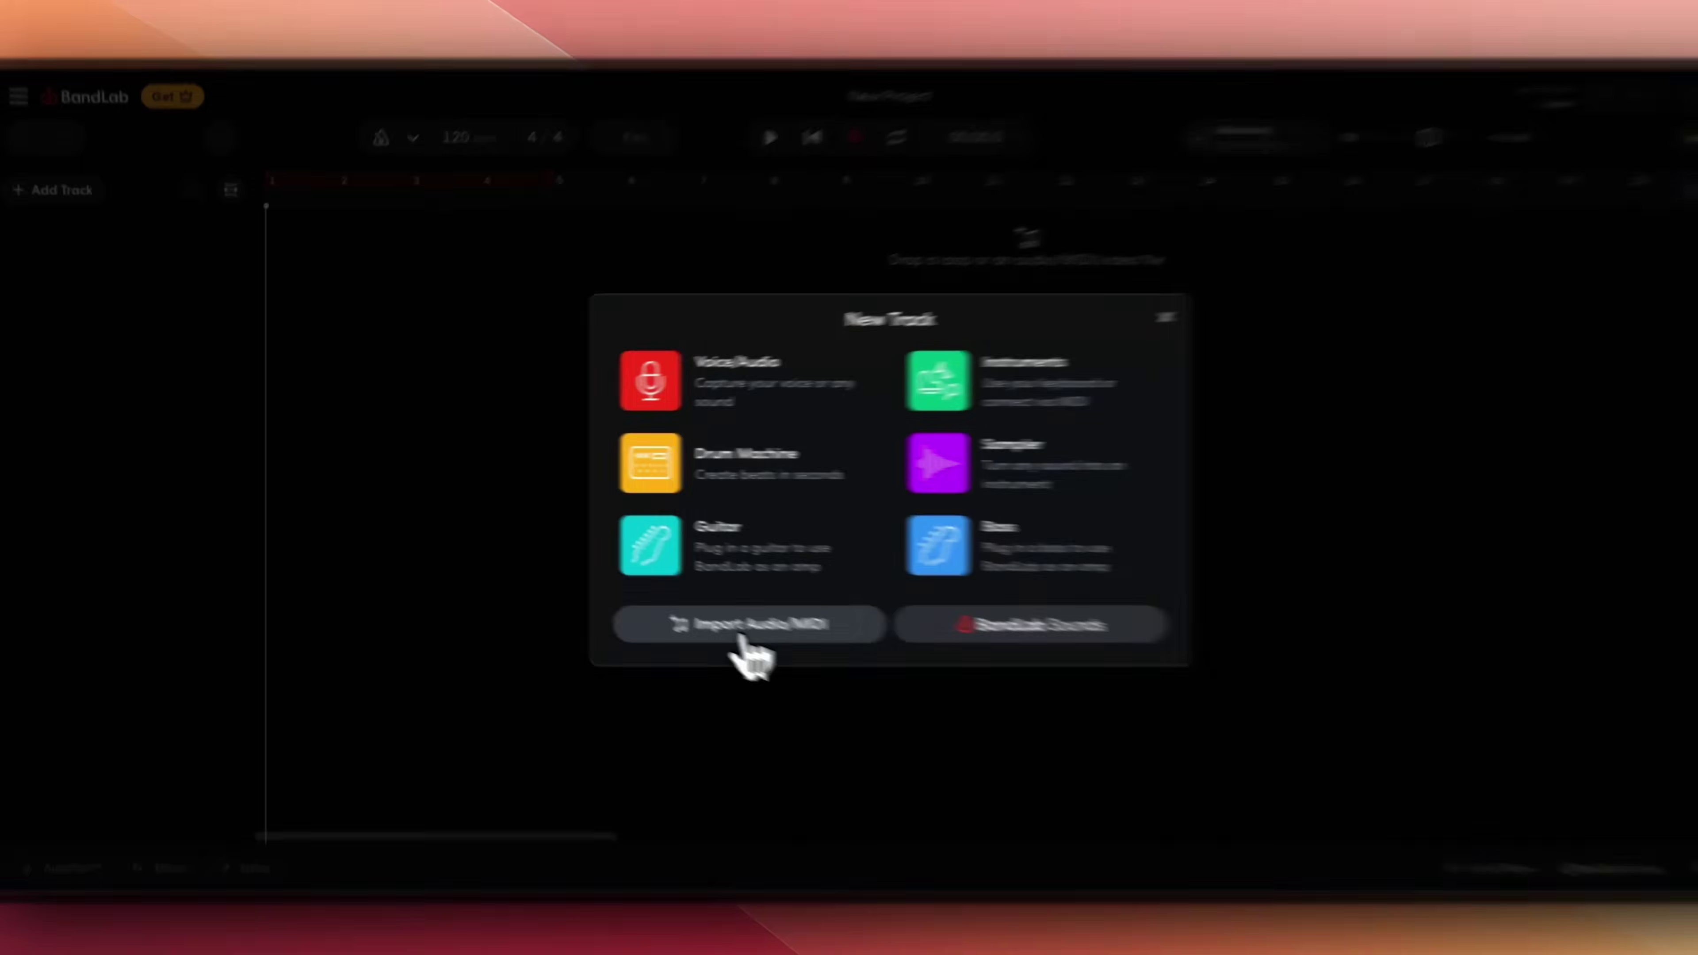
{"action": "left_click", "coordinate": [913, 700]}
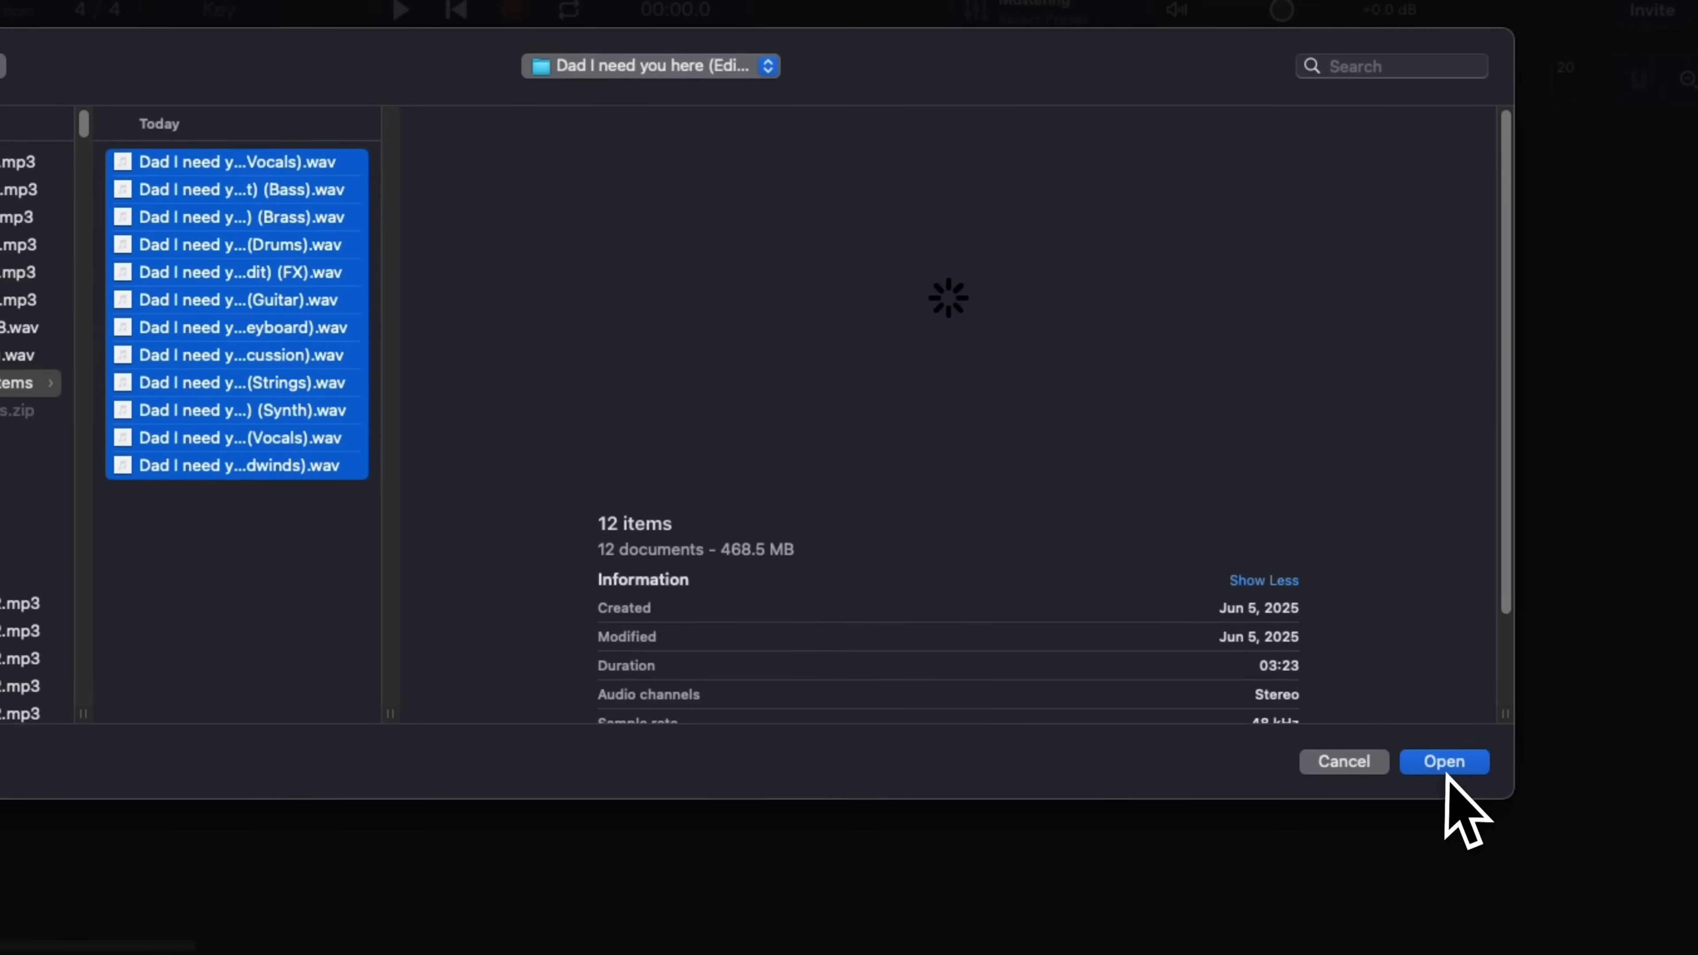
{"action": "left_click", "coordinate": [1444, 762]}
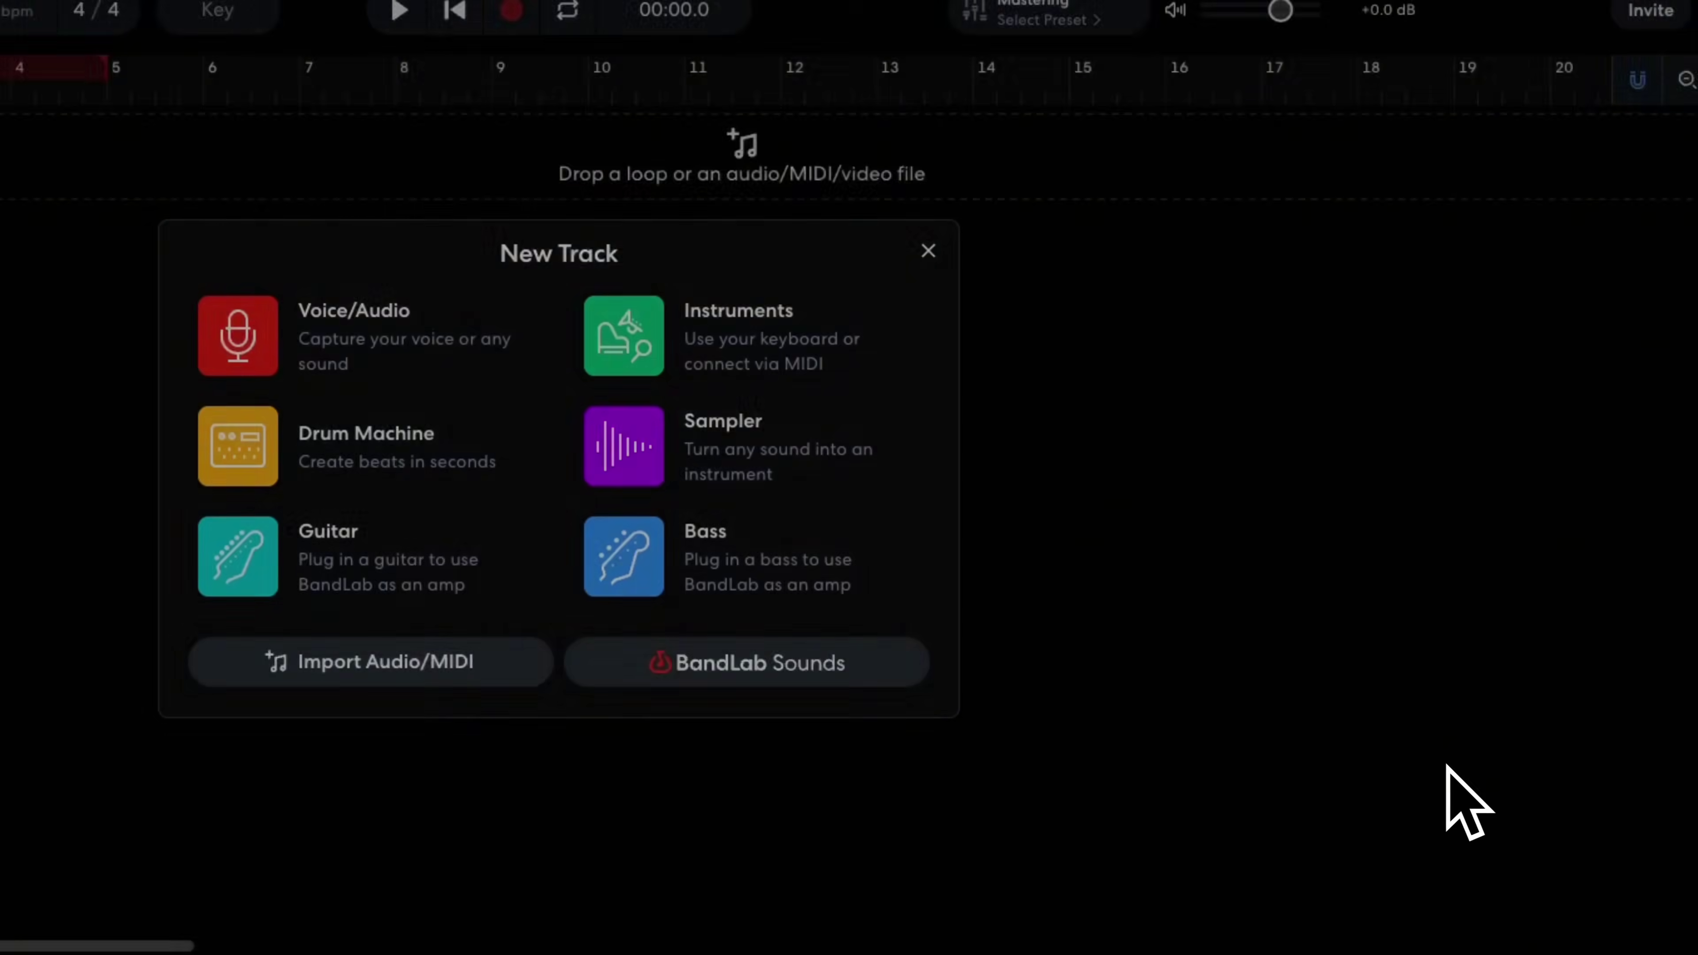
Add the 70s Ballad effects preset to the Vocals track (track 10)
{"action": "scroll", "coordinate": [886, 508], "scroll_direction": "up", "scroll_amount": 5}
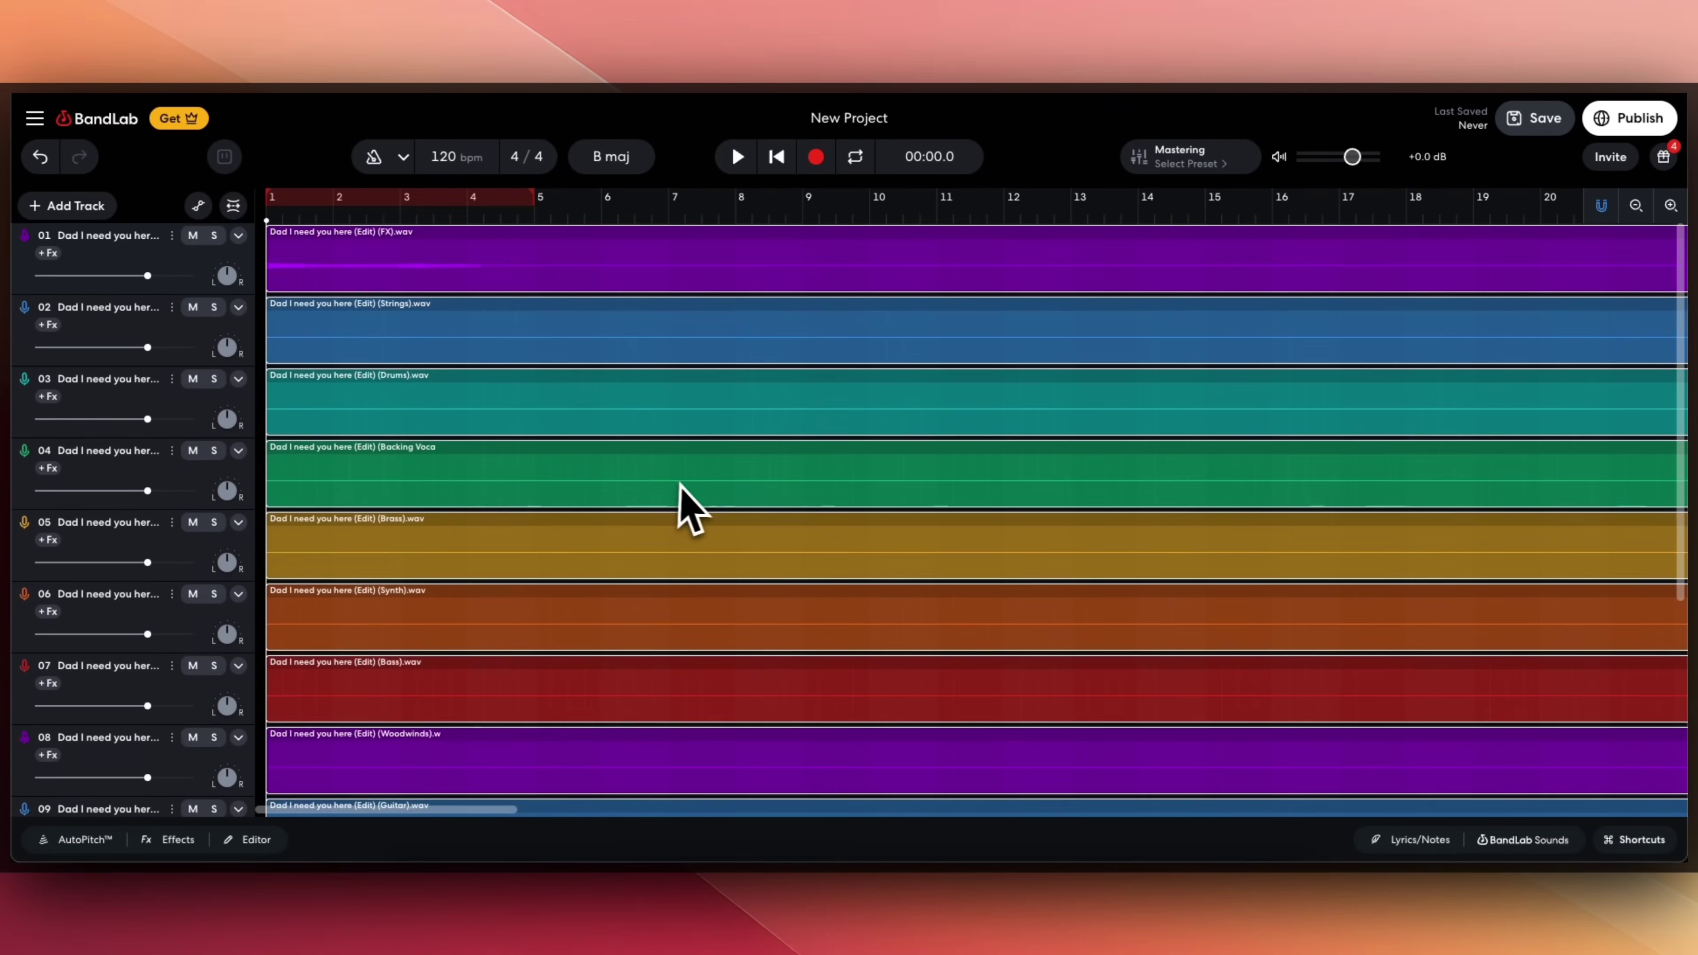
{"action": "scroll", "coordinate": [678, 505], "scroll_direction": "down", "scroll_amount": 5}
{"action": "scroll", "coordinate": [689, 486], "scroll_direction": "up", "scroll_amount": 5}
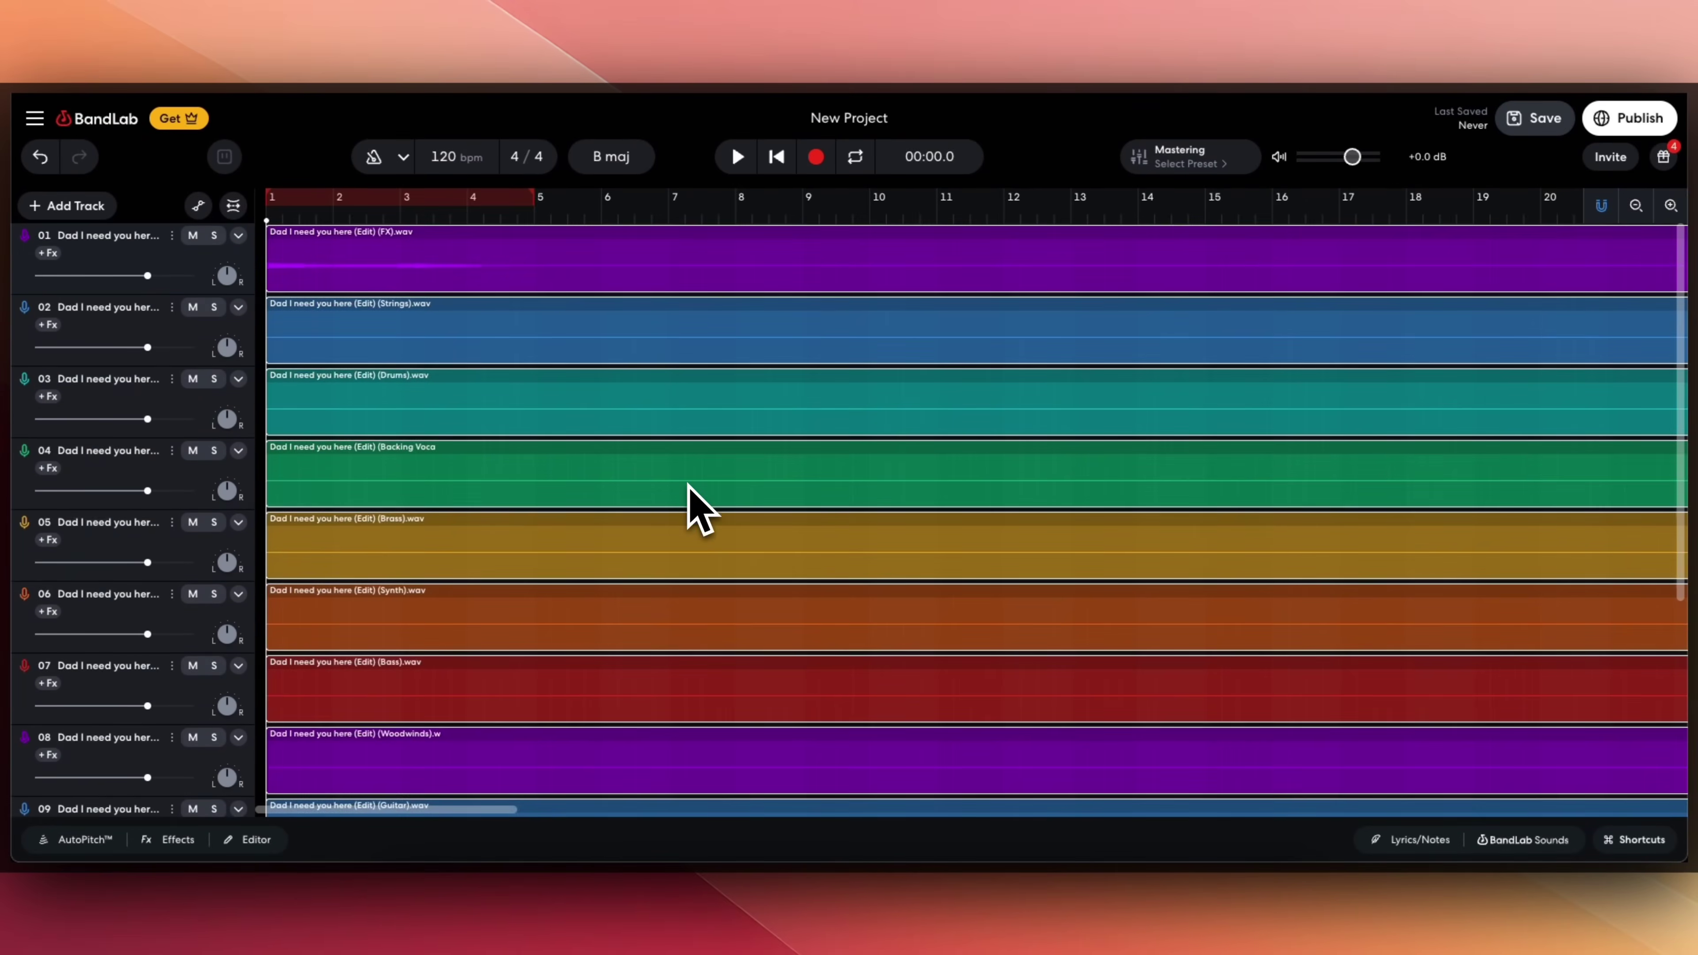
{"action": "scroll", "coordinate": [561, 444], "scroll_direction": "down", "scroll_amount": 5}
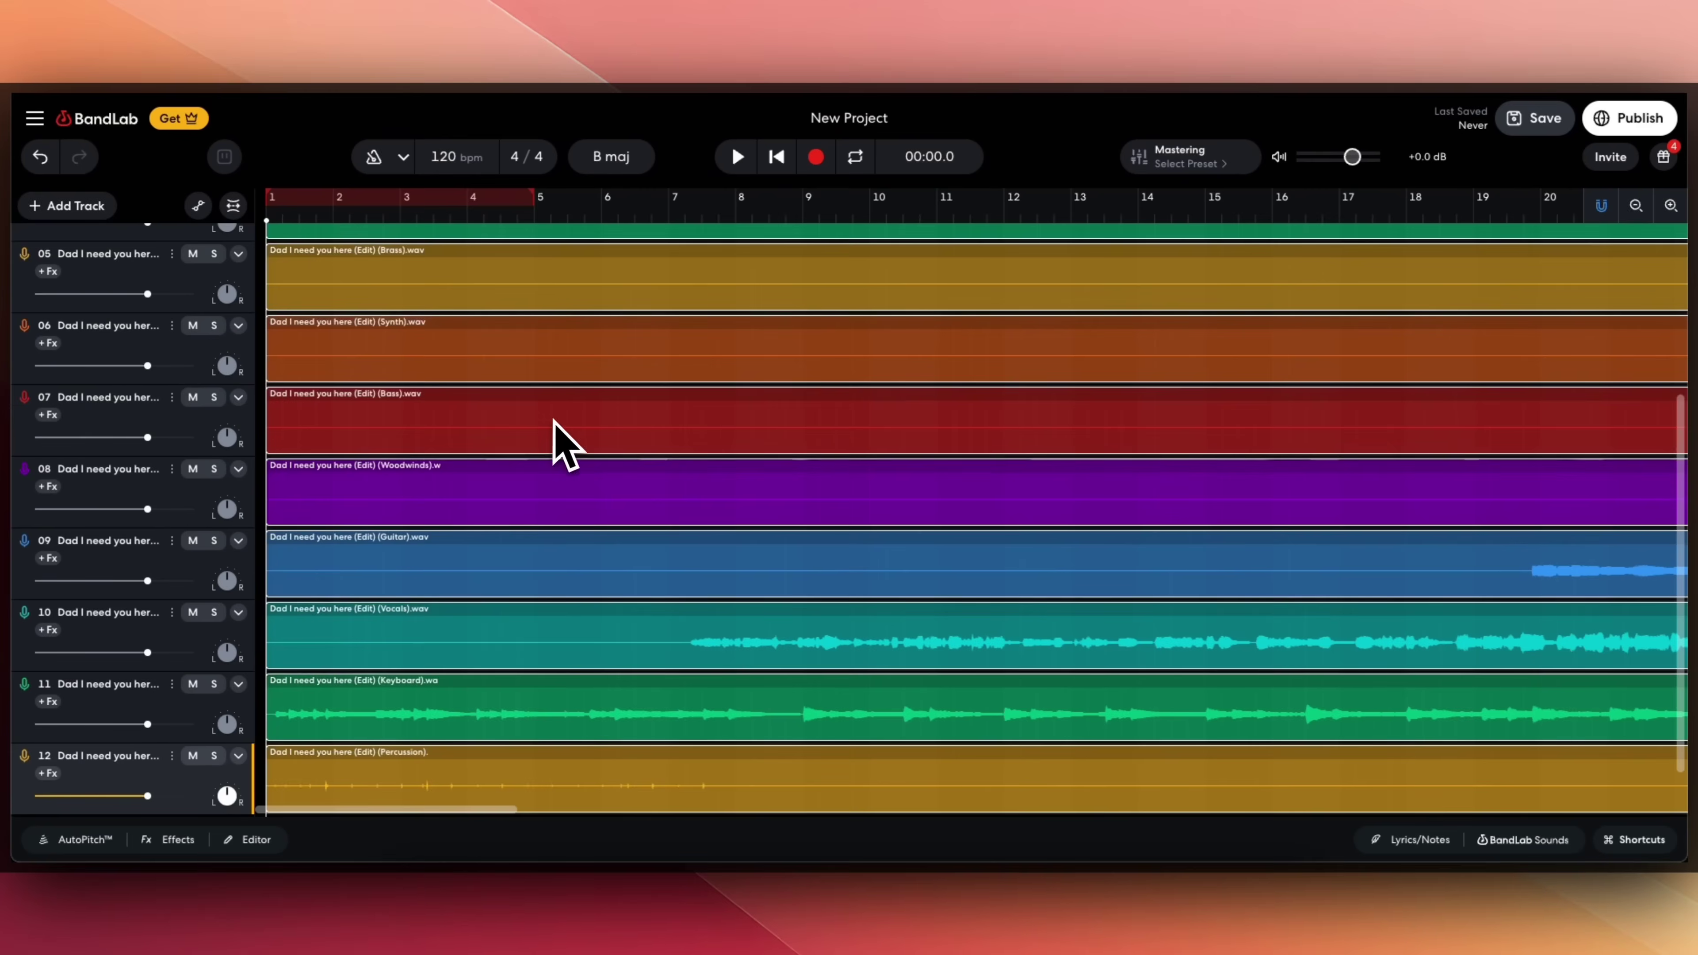
{"action": "left_click", "coordinate": [552, 565]}
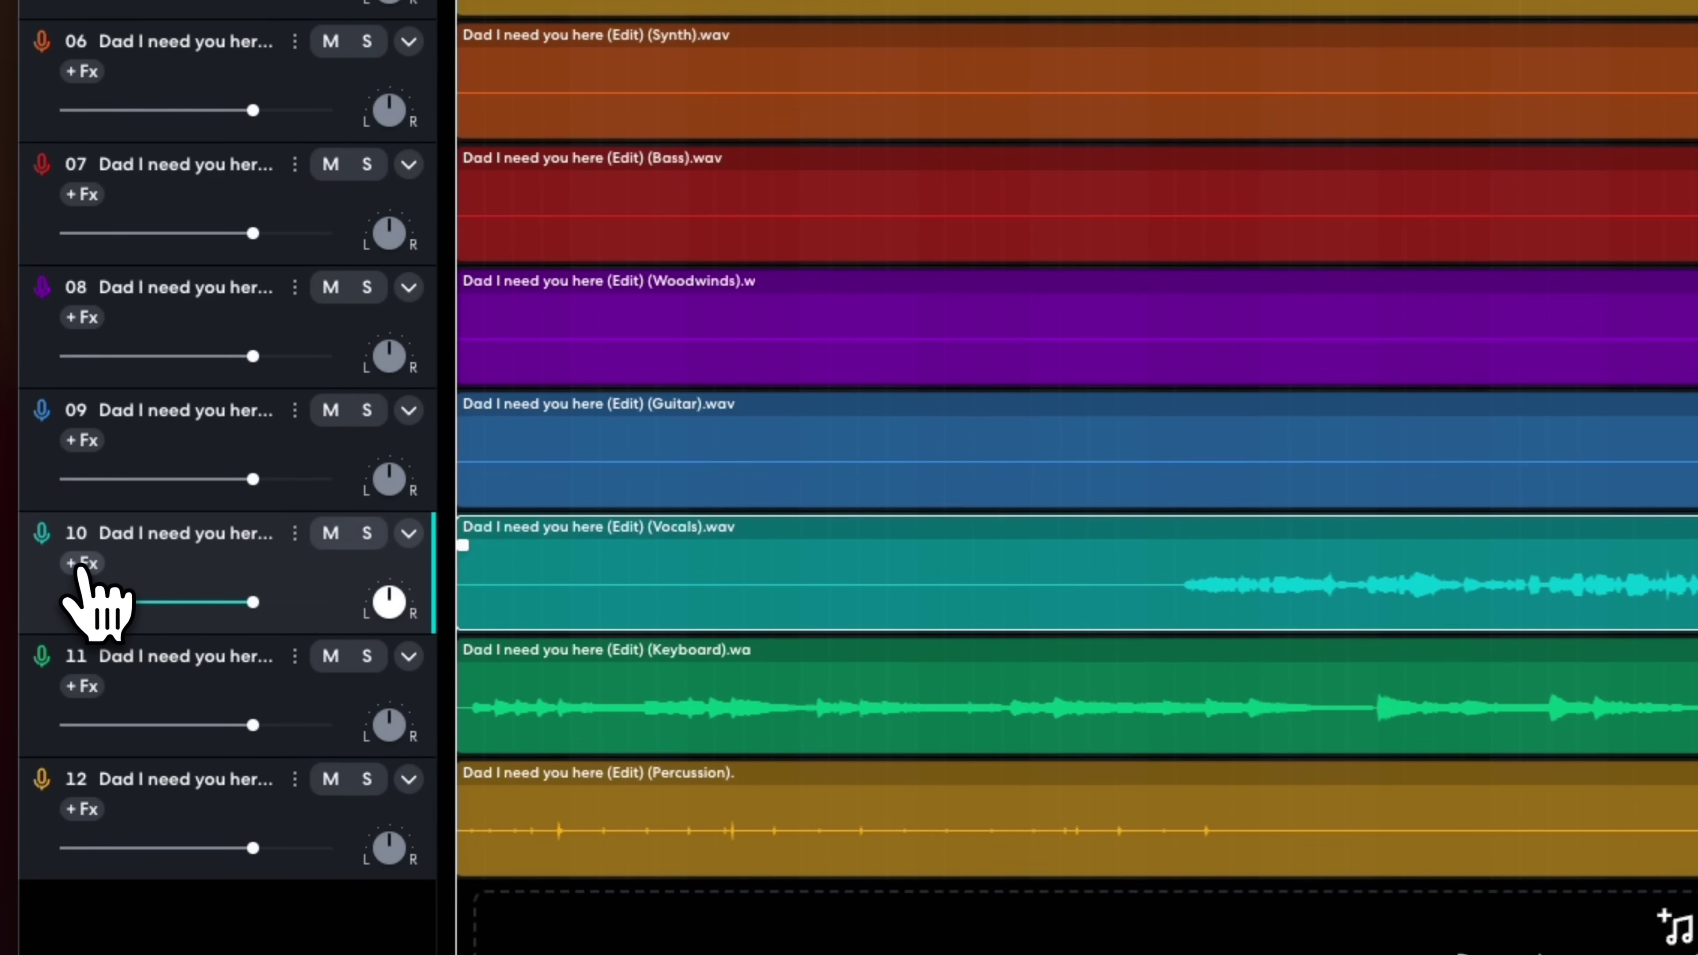
{"action": "left_click", "coordinate": [82, 563]}
{"action": "left_click", "coordinate": [679, 257]}
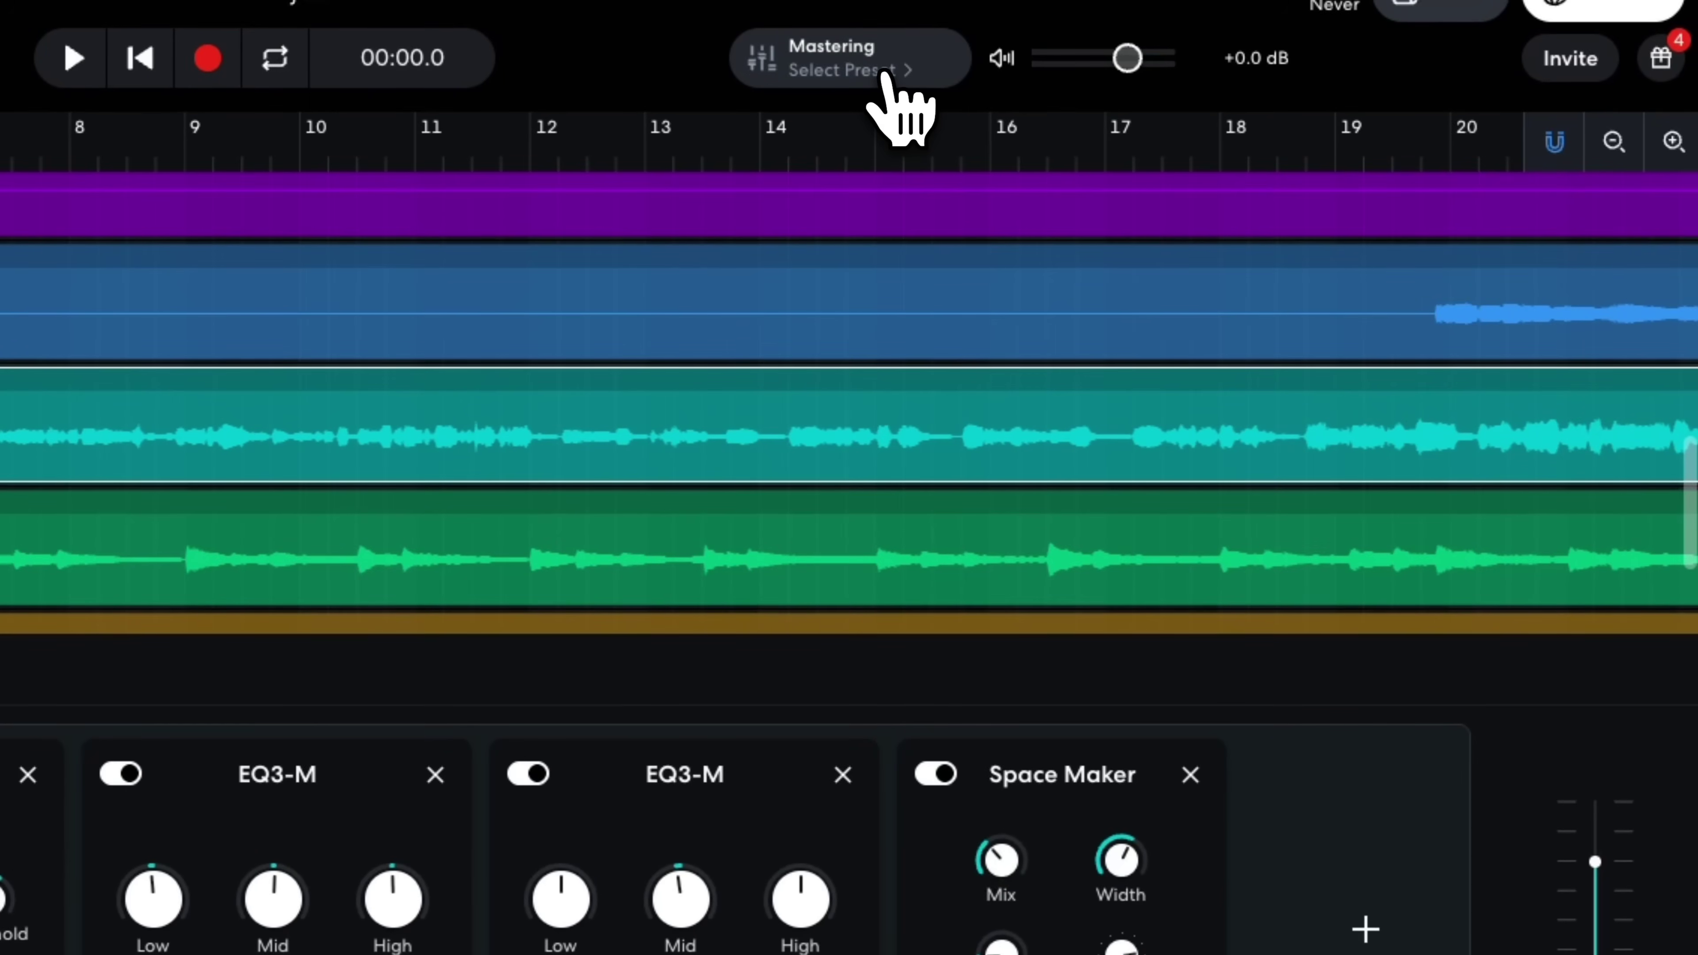
Apply the Universal mastering preset to the whole project at intensity 50
{"action": "left_click", "coordinate": [884, 74]}
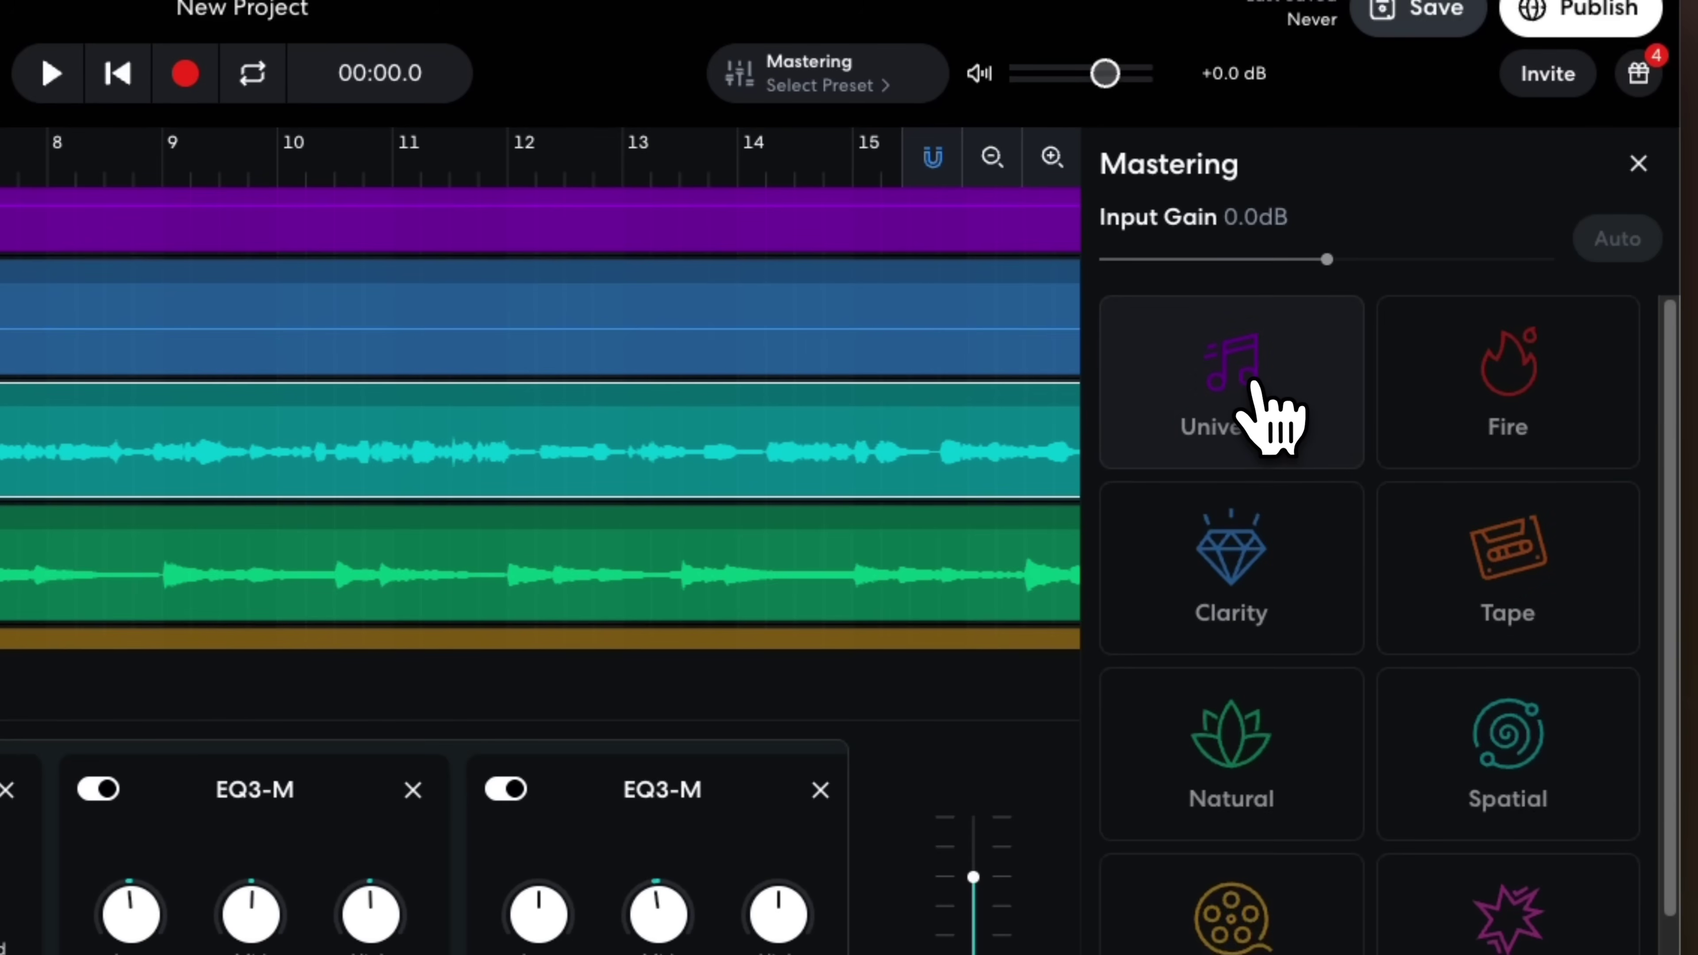
{"action": "left_click", "coordinate": [1270, 415]}
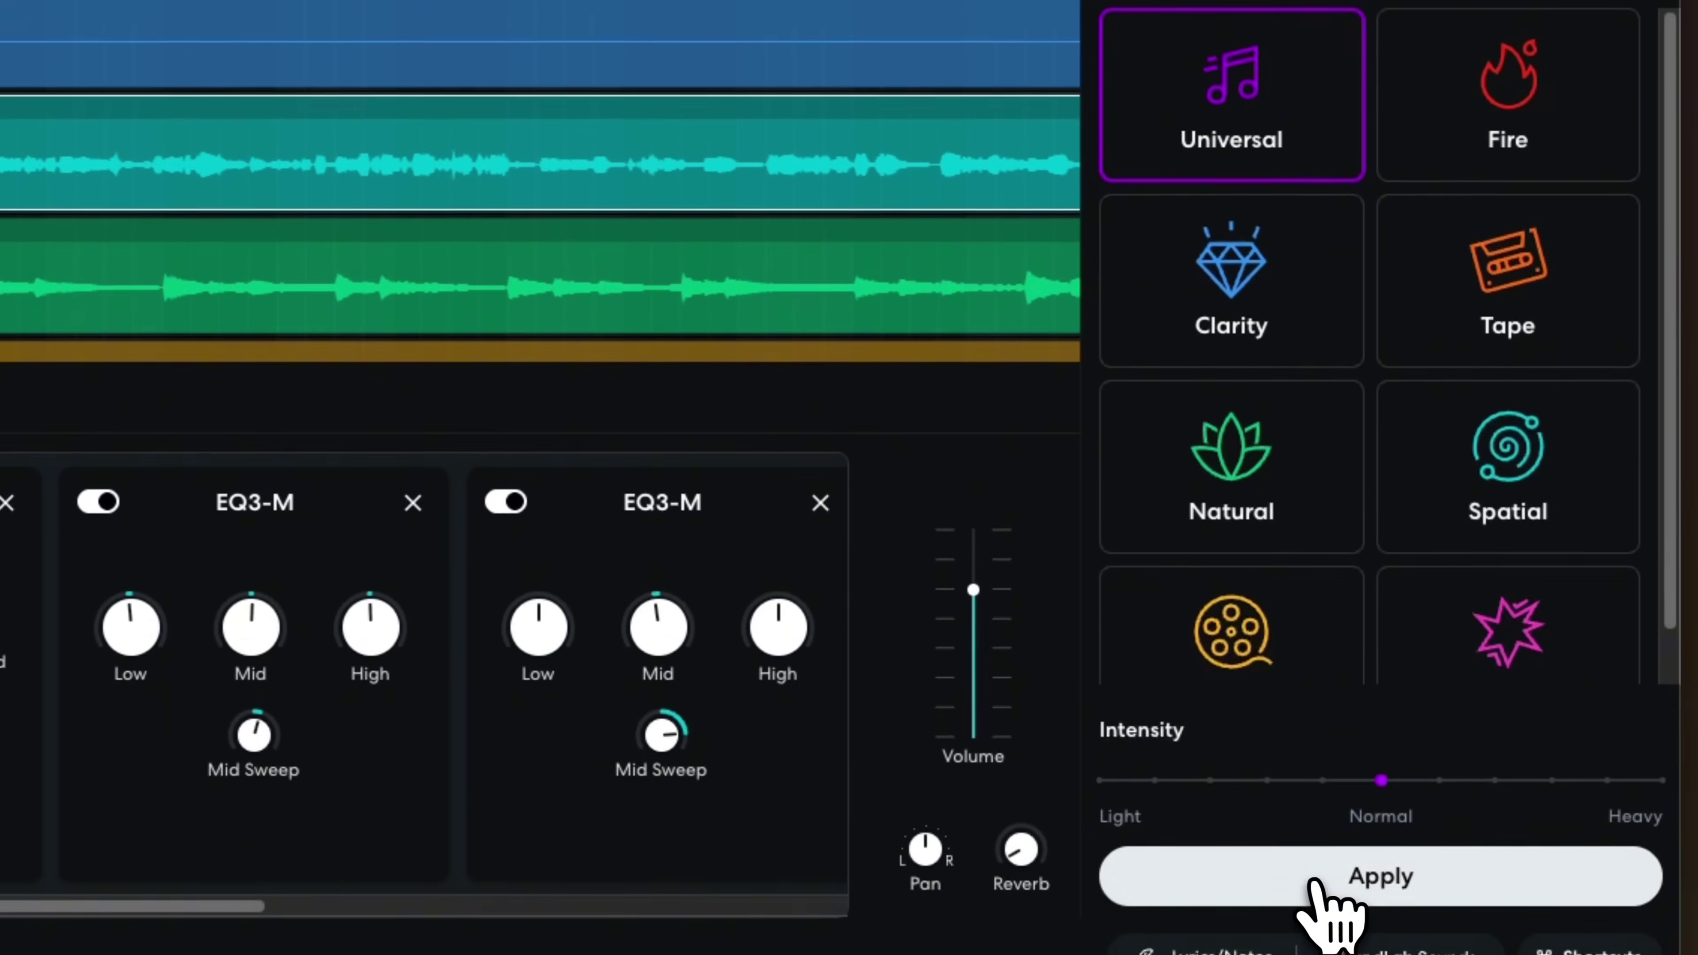
{"action": "left_click", "coordinate": [1320, 933]}
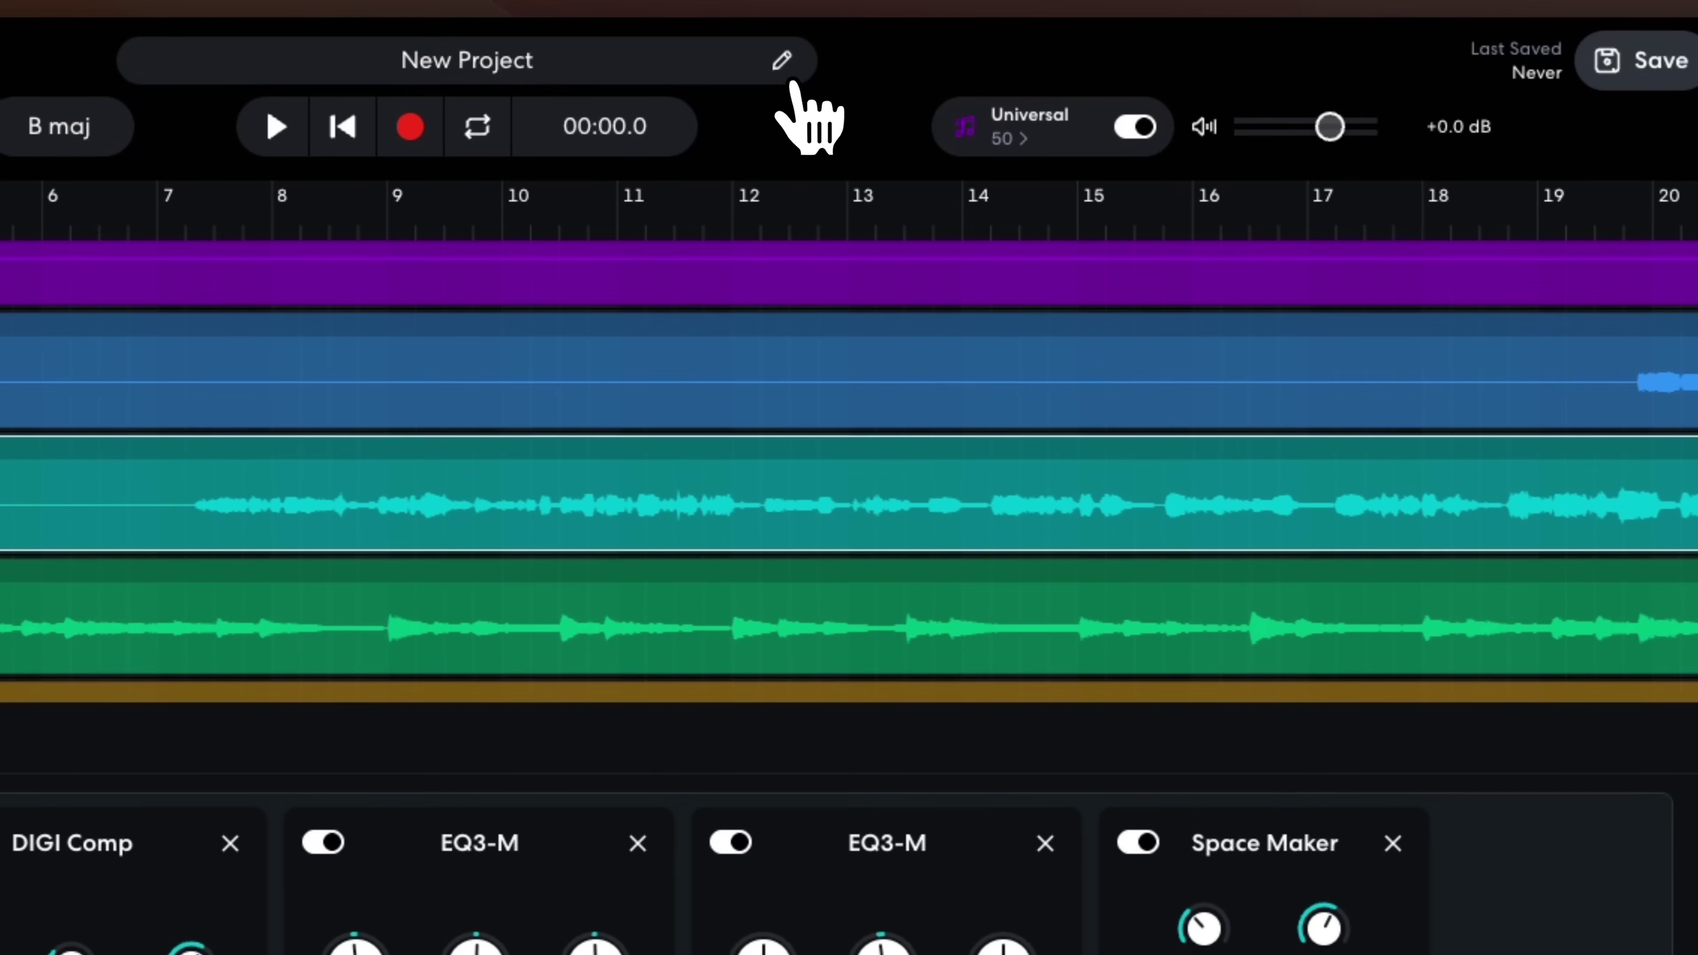
Export the BandLab project with Download > Mixdown As, then go to Suno's Create page
{"action": "left_click", "coordinate": [60, 42]}
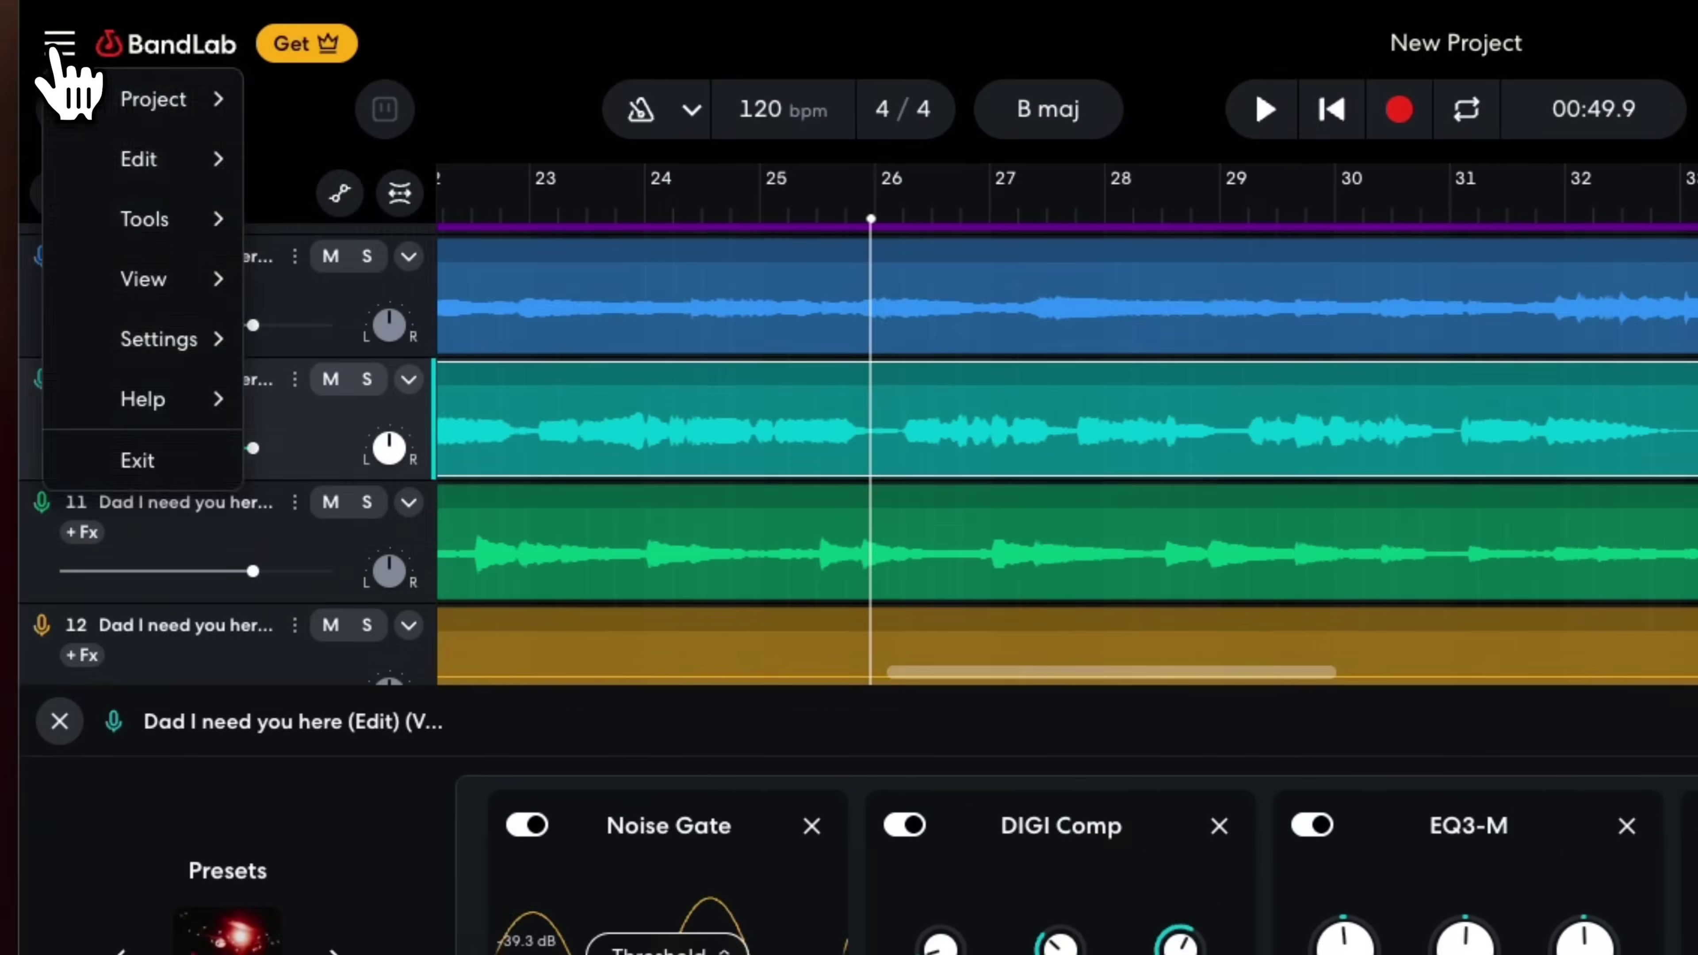
{"action": "mouse_move", "coordinate": [163, 117]}
{"action": "mouse_move", "coordinate": [417, 535]}
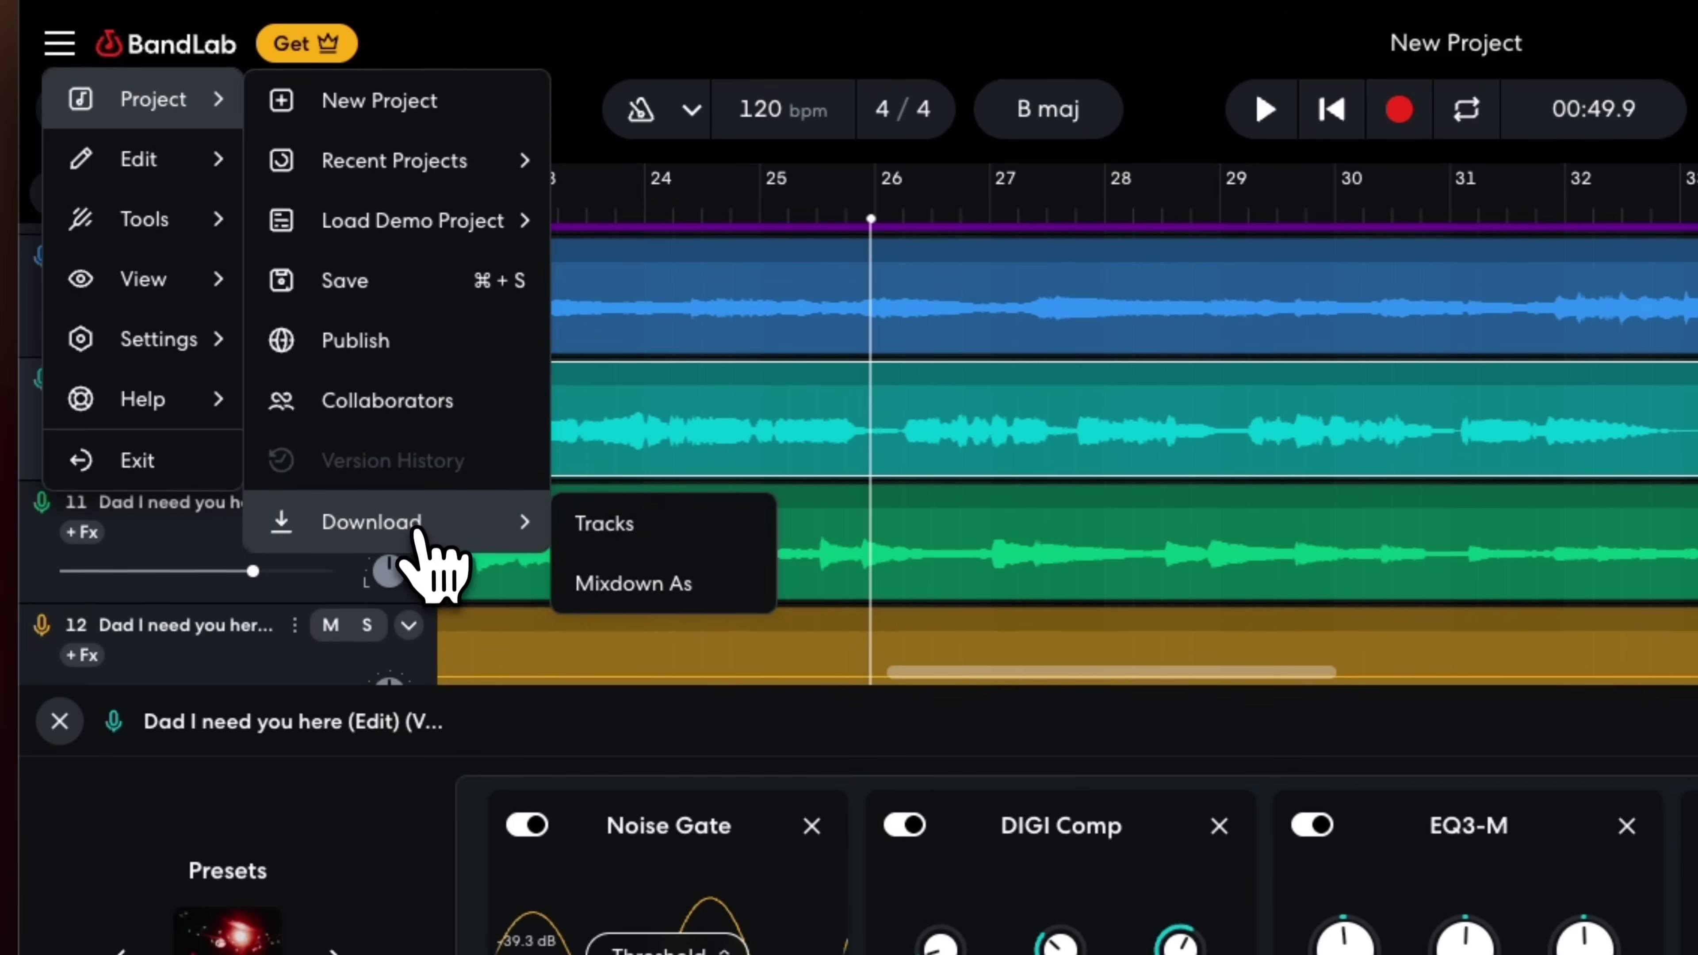
{"action": "left_click", "coordinate": [686, 595]}
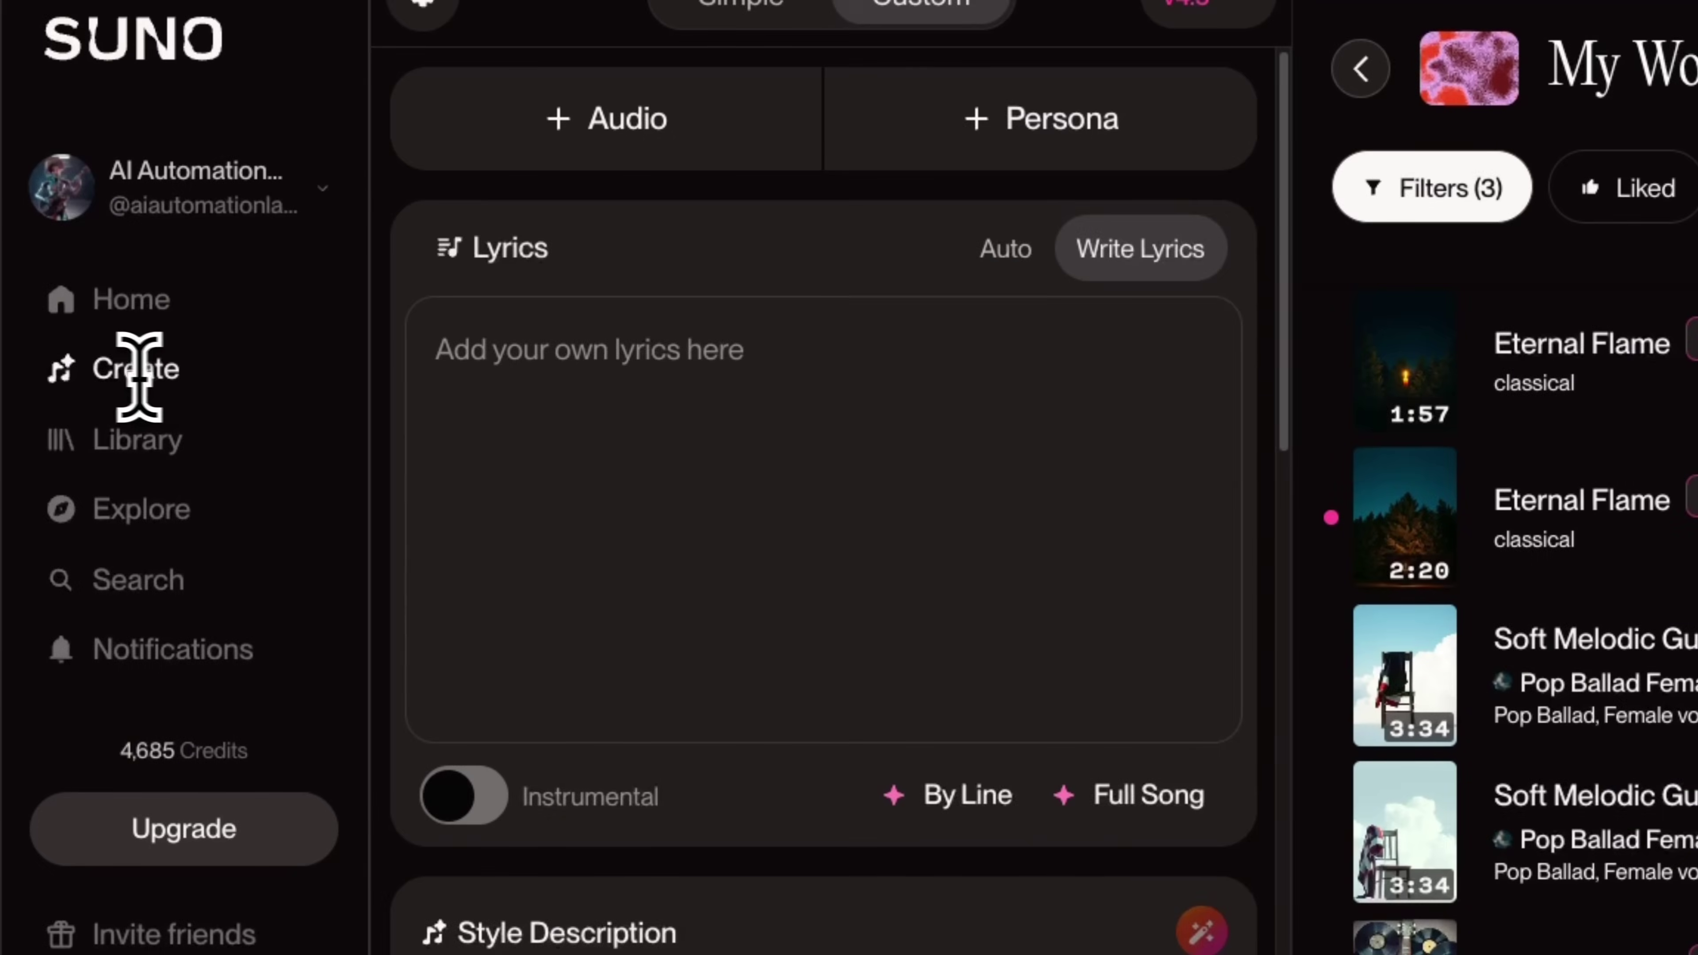
{"action": "left_click", "coordinate": [138, 368]}
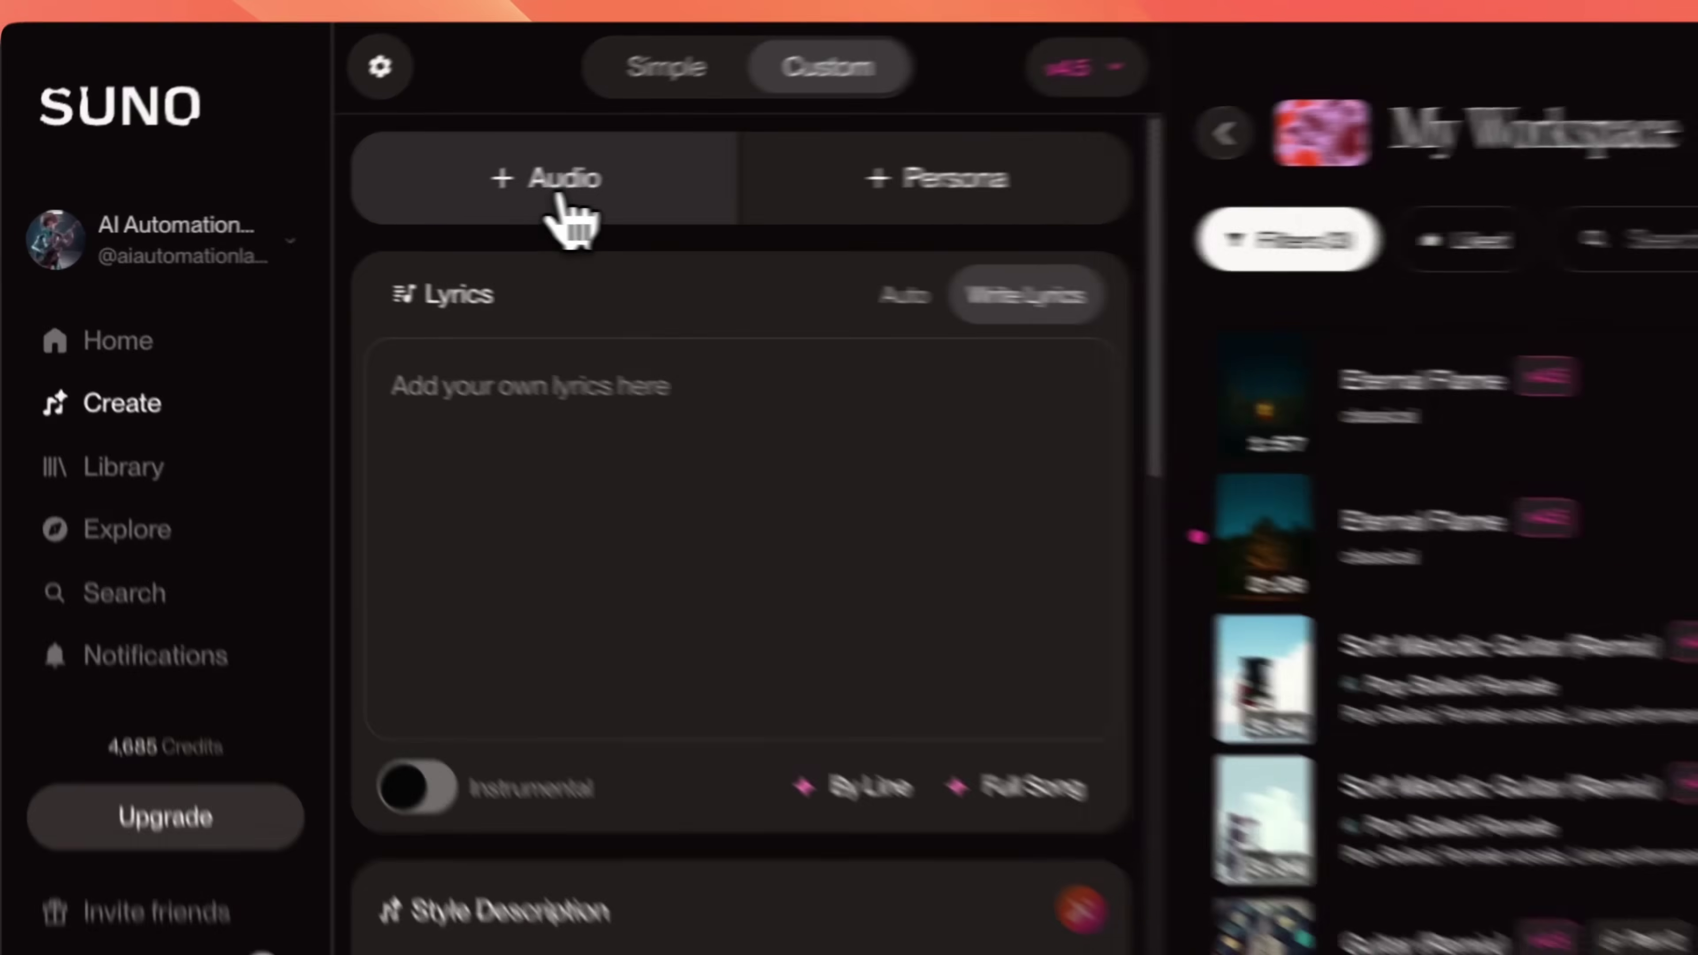
In Suno's Custom mode, choose + Audio > Upload to add your own audio file
{"action": "left_click", "coordinate": [389, 204]}
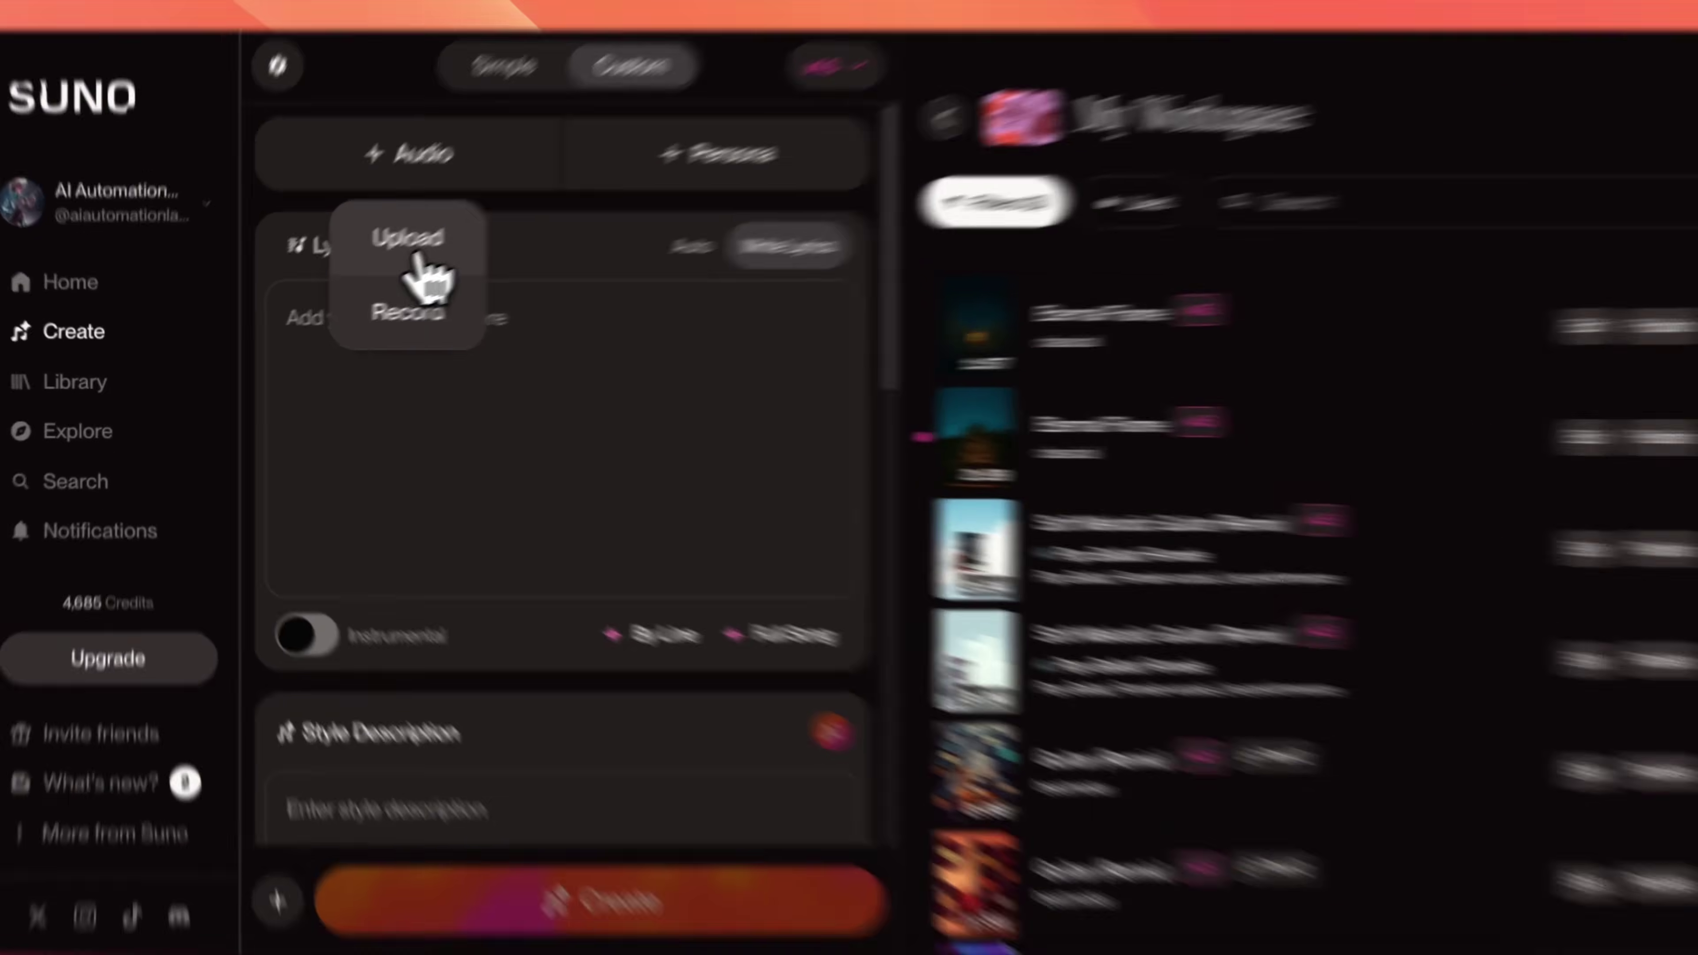
{"action": "left_click", "coordinate": [535, 192]}
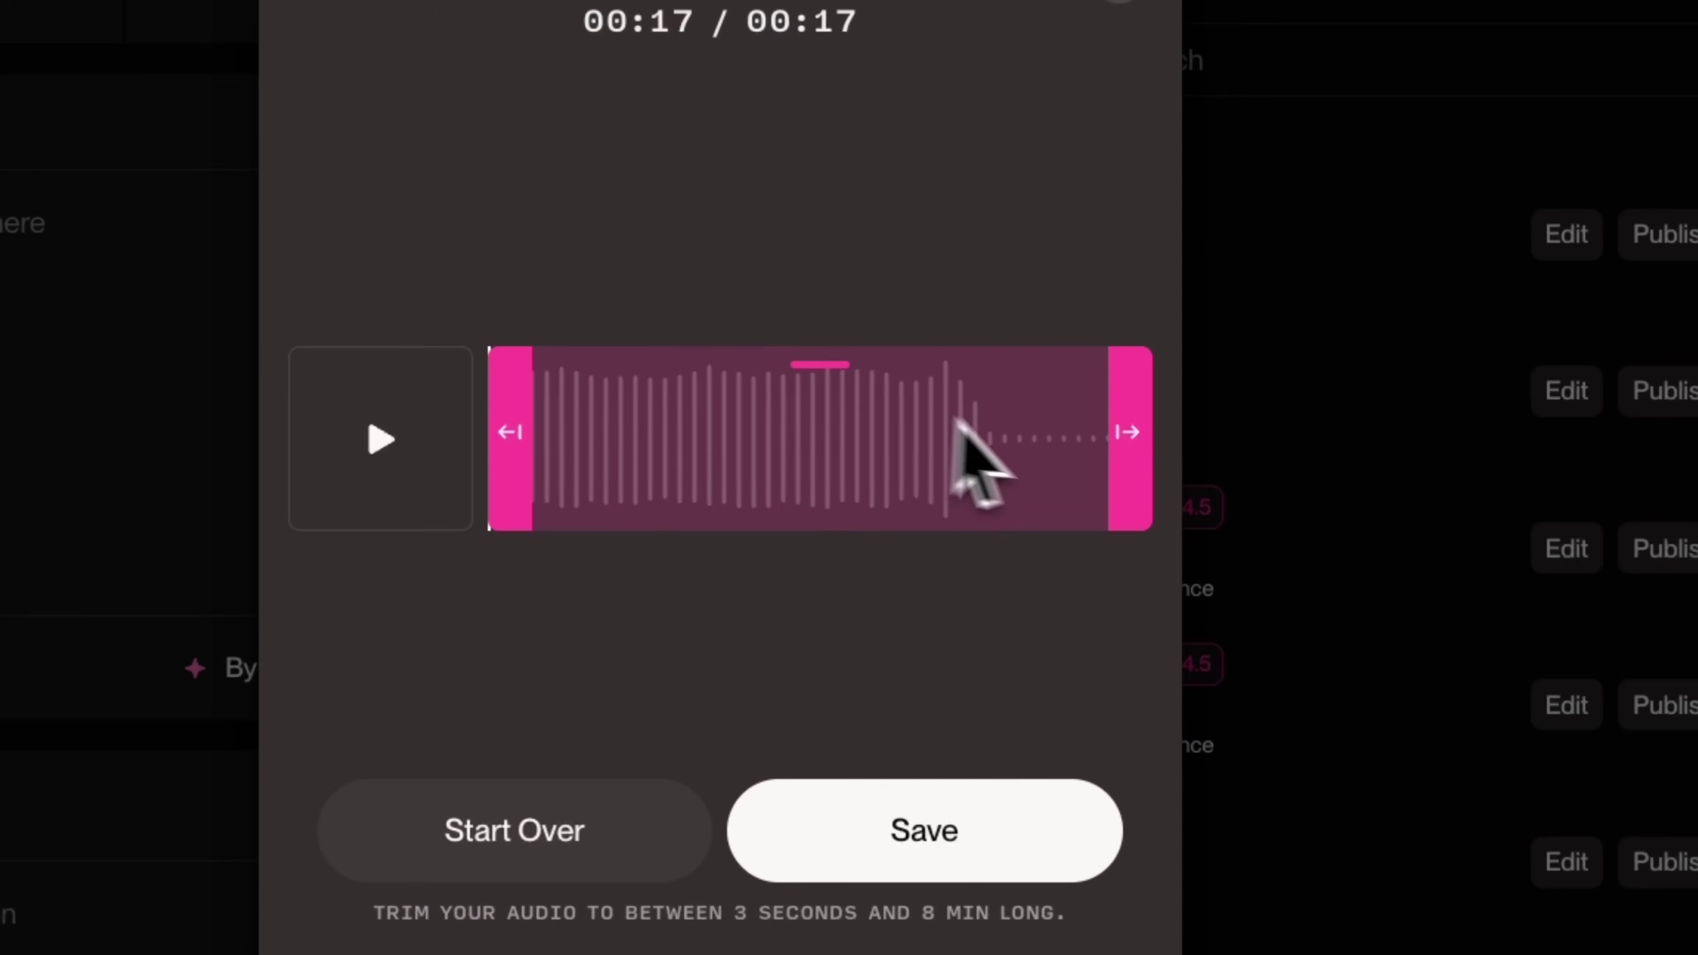
Trim the end of R&B_RetroSynth.mp3 and save it to upload the clip to Suno
{"action": "left_click_drag", "start_coordinate": [1129, 432], "coordinate": [992, 431]}
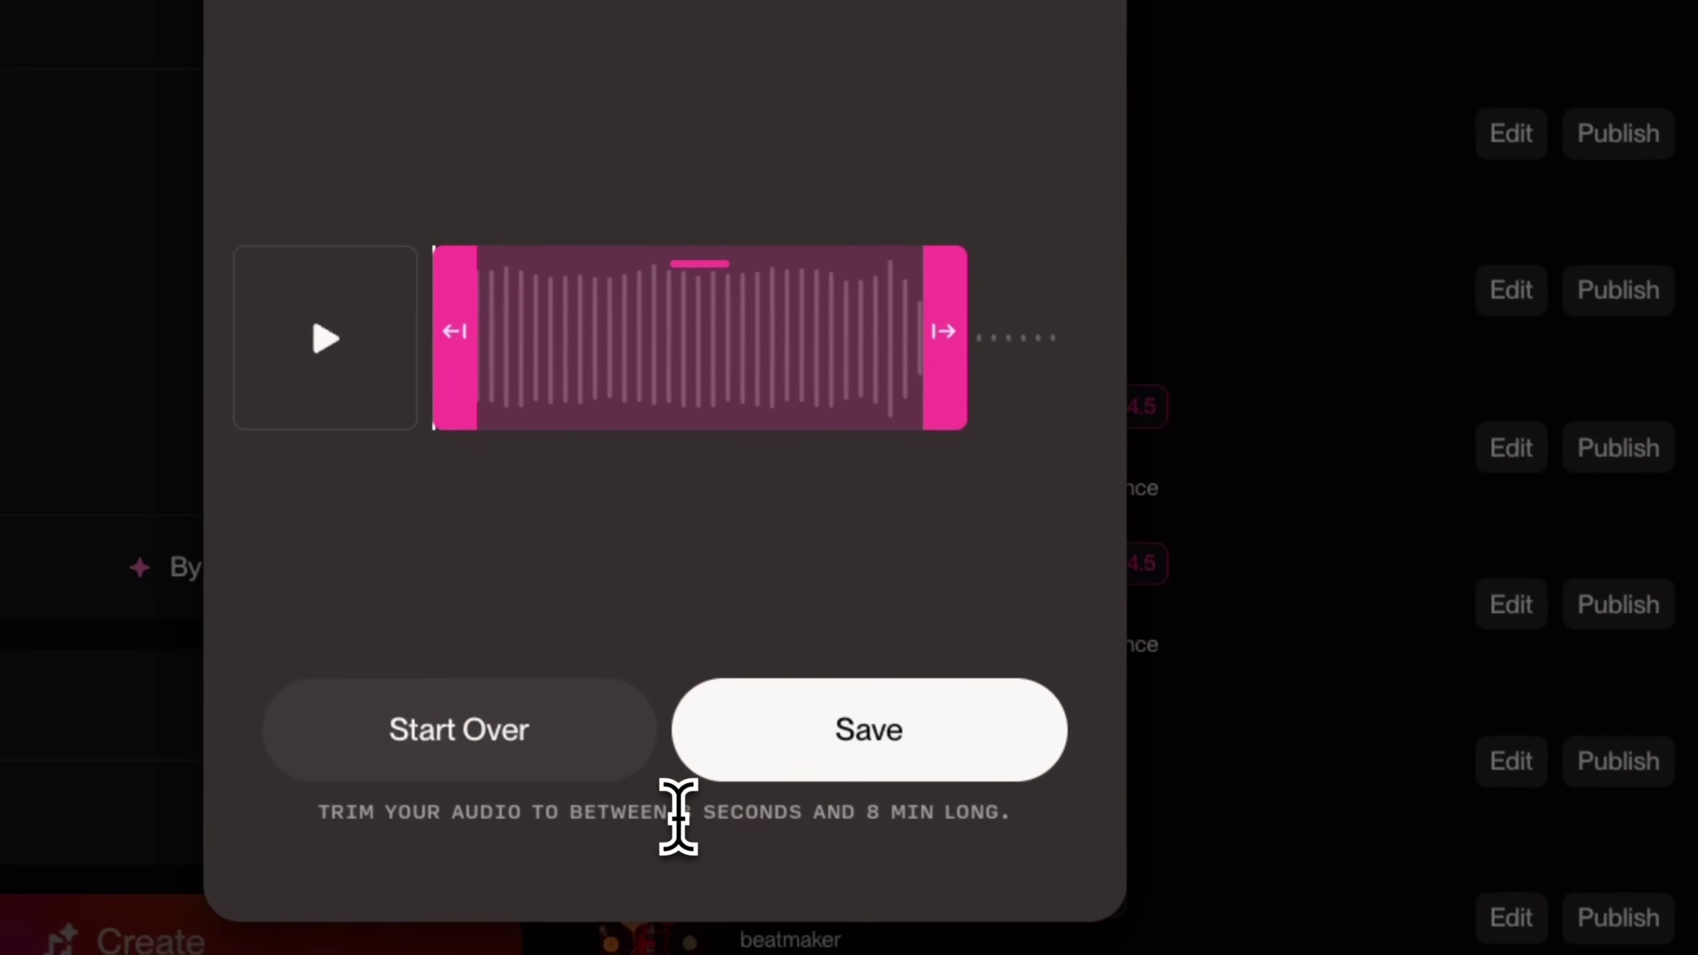
{"action": "left_click_drag", "start_coordinate": [732, 911], "coordinate": [878, 914]}
{"action": "left_click_drag", "start_coordinate": [822, 815], "coordinate": [969, 824]}
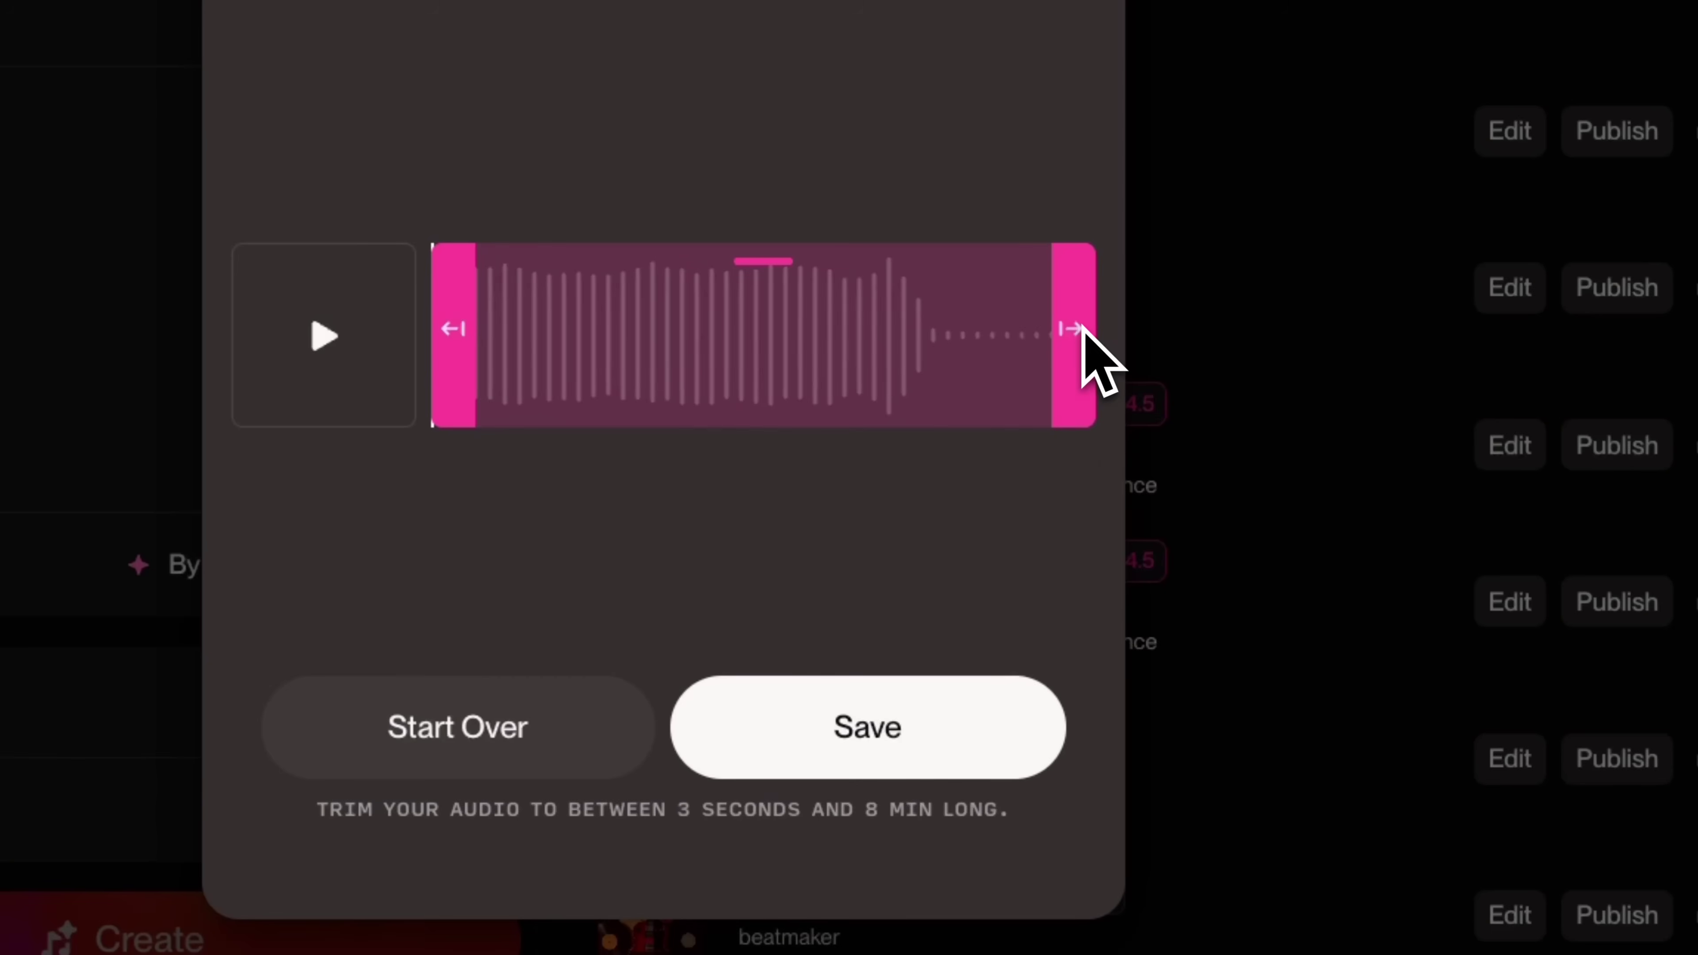
{"action": "left_click_drag", "start_coordinate": [1096, 361], "coordinate": [947, 375]}
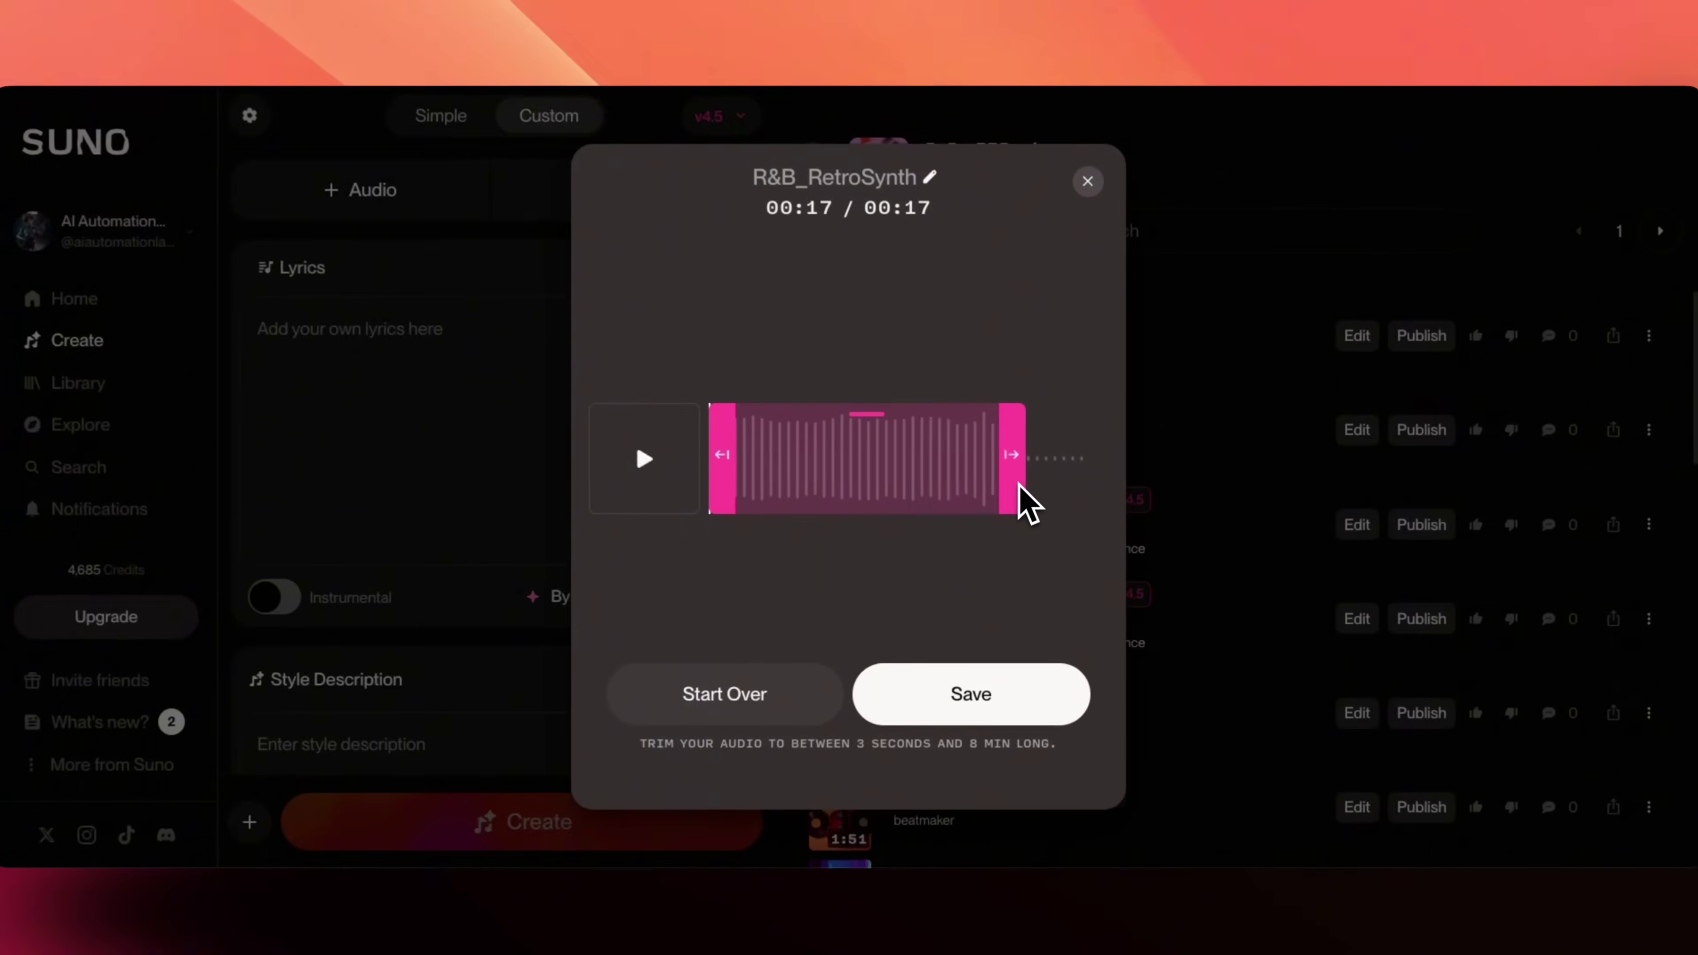
{"action": "left_click", "coordinate": [971, 693]}
{"action": "double_click", "coordinate": [723, 226]}
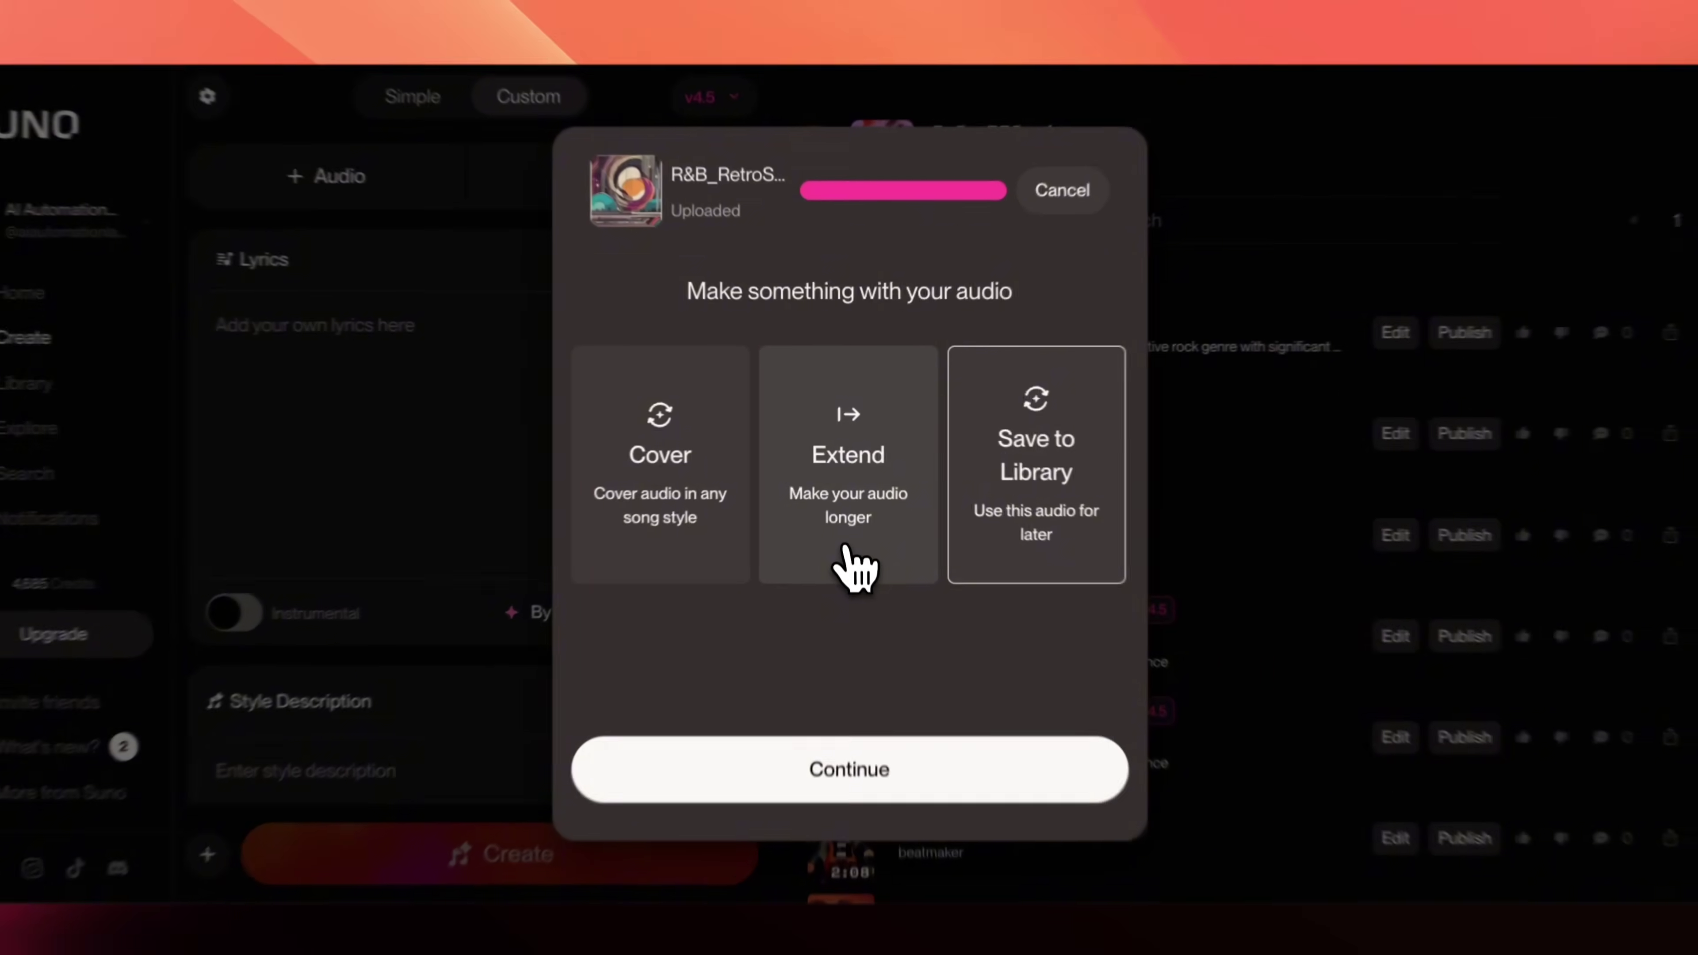
Choose Extend for the uploaded clip and highlight 'instrumental alternative rock' in the style description
{"action": "left_click", "coordinate": [863, 602]}
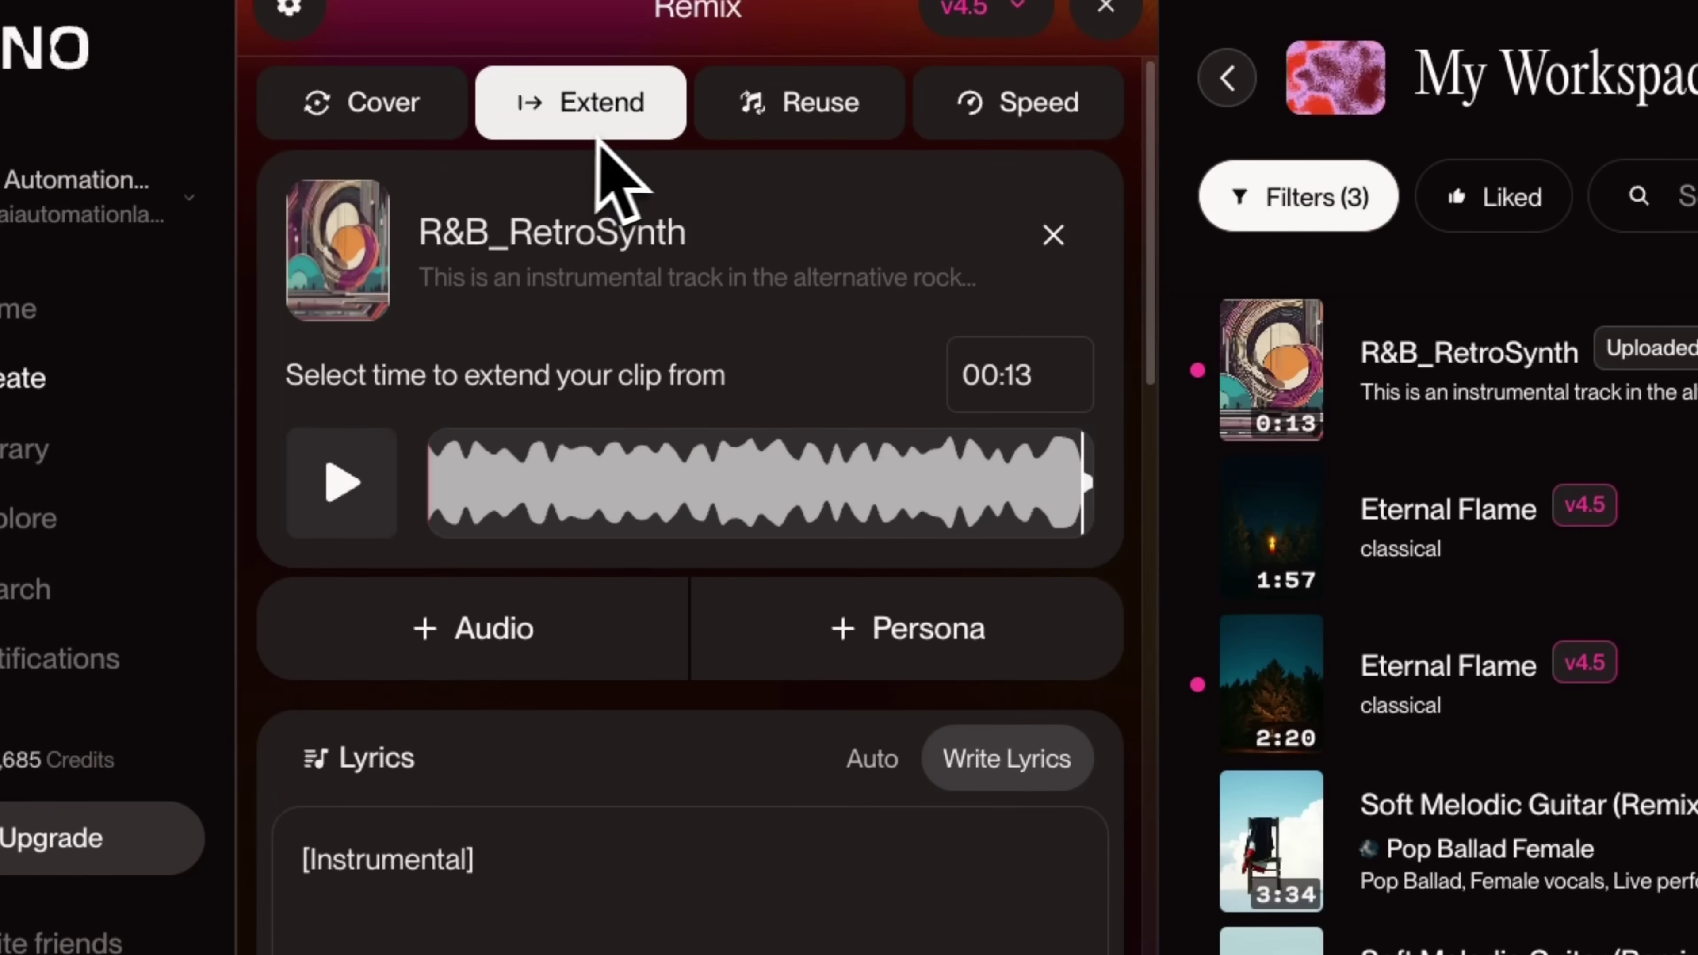
{"action": "left_click_drag", "start_coordinate": [1149, 194], "coordinate": [1151, 304]}
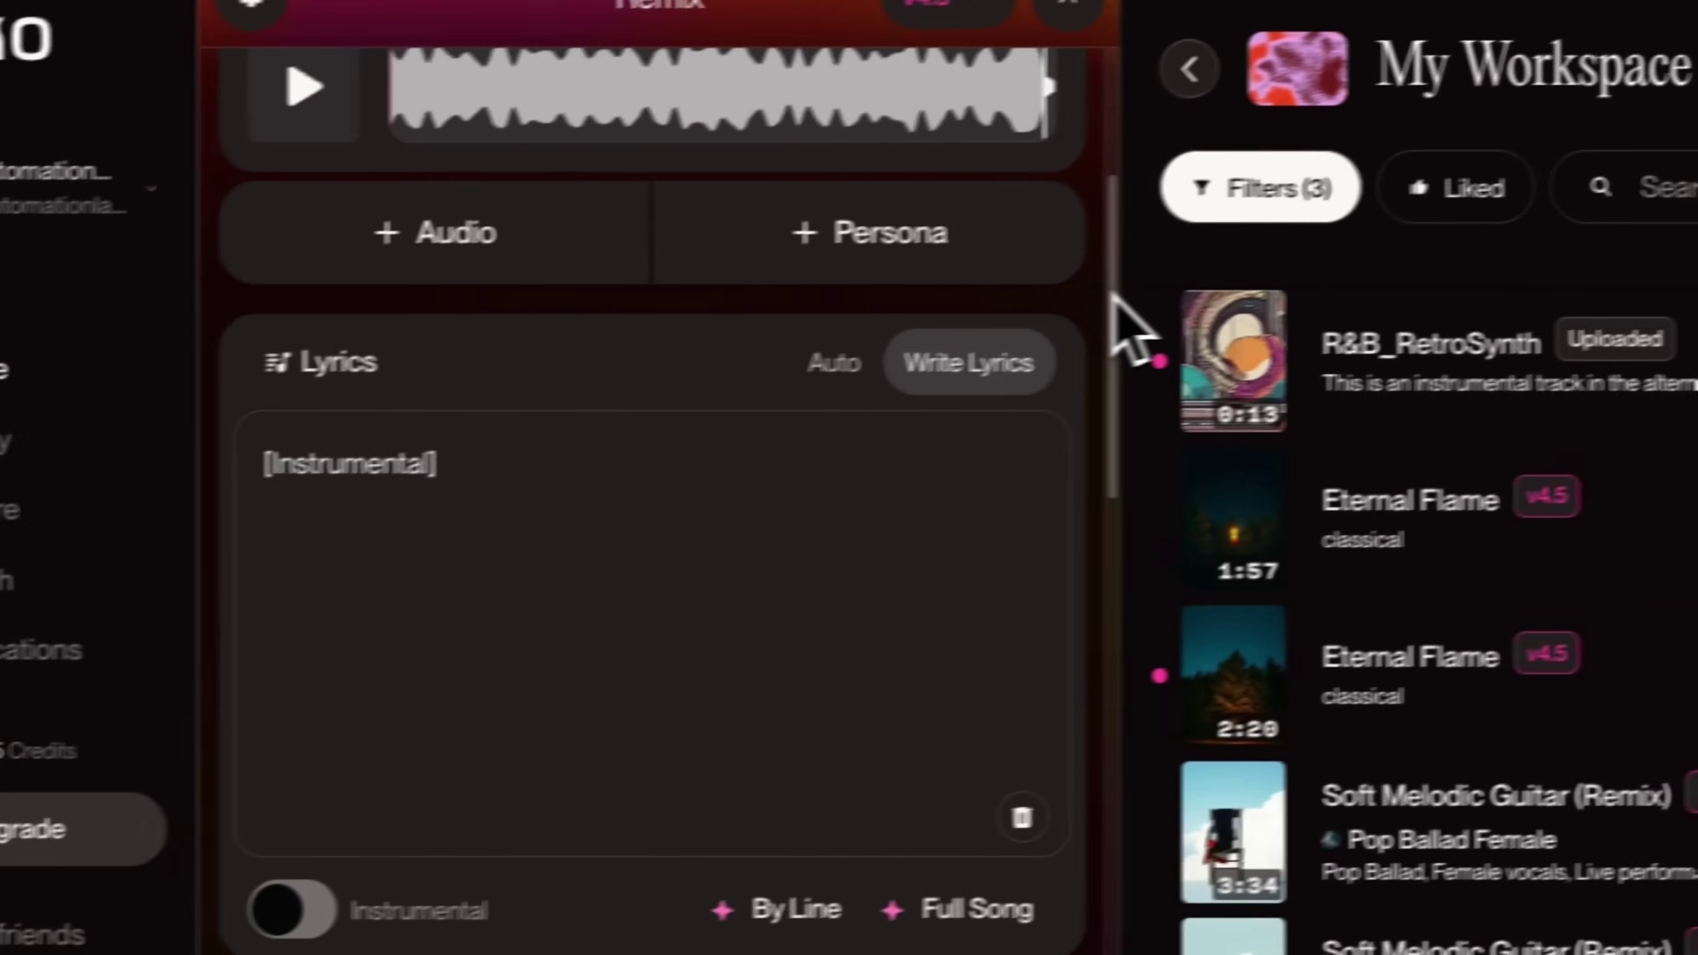
{"action": "left_click_drag", "start_coordinate": [1111, 295], "coordinate": [1112, 533]}
{"action": "scroll", "coordinate": [936, 466], "scroll_direction": "down", "scroll_amount": 2}
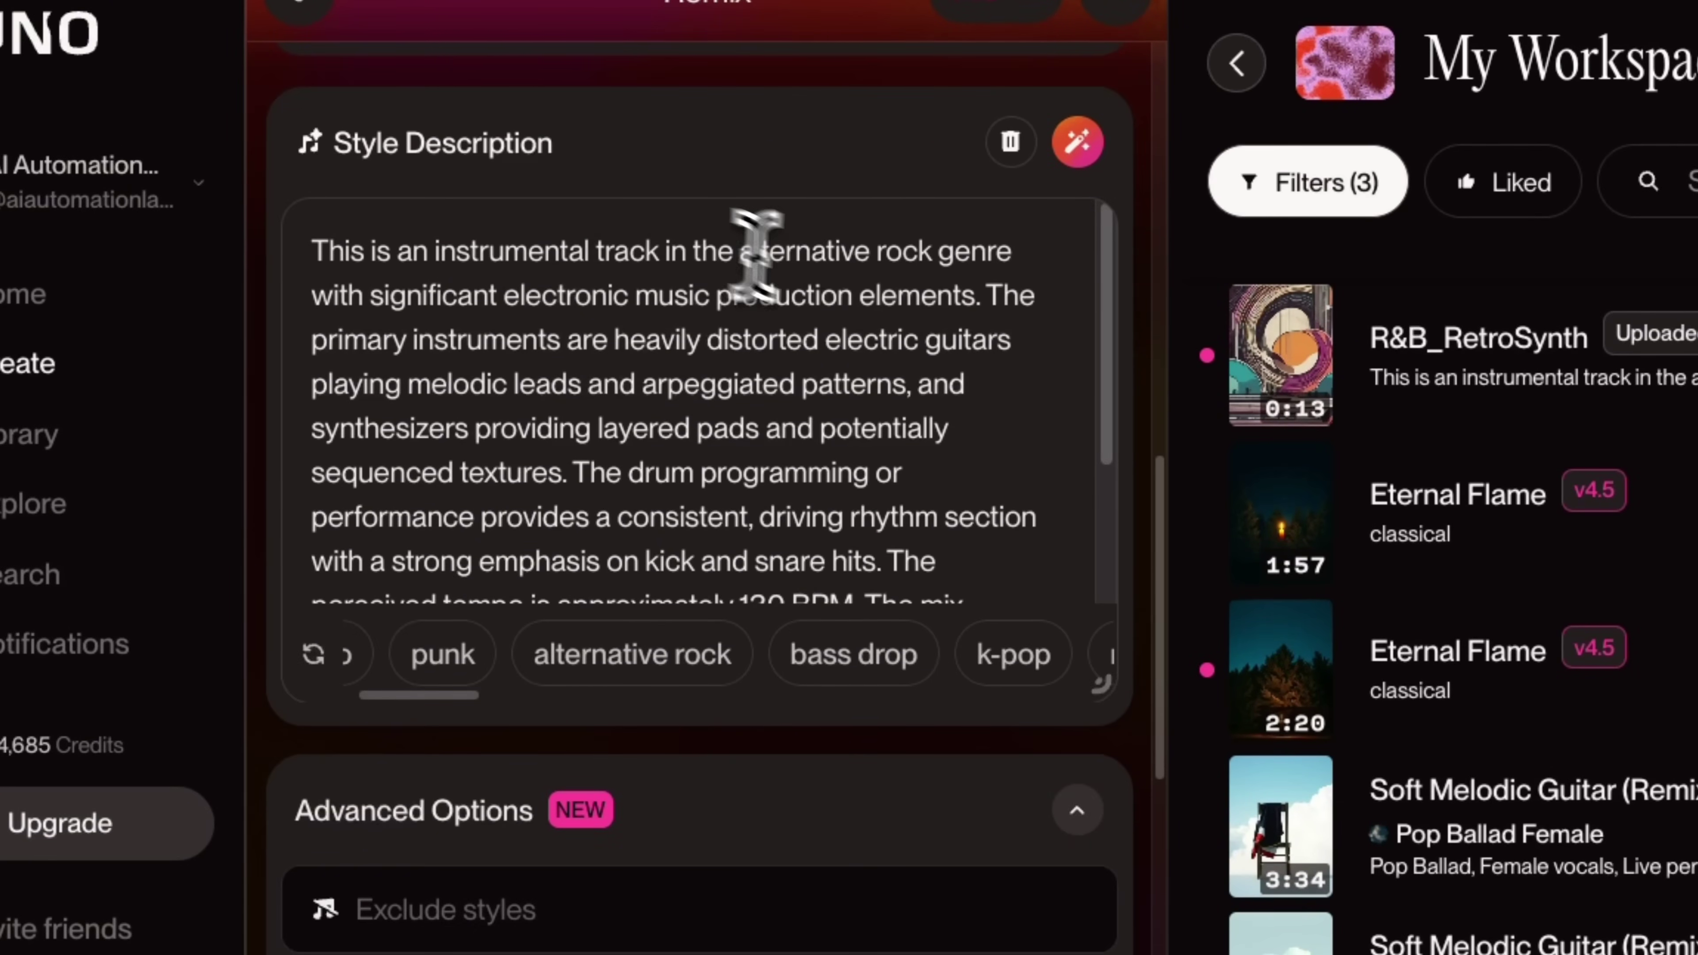
{"action": "double_click", "coordinate": [513, 253]}
{"action": "left_click_drag", "start_coordinate": [513, 253], "coordinate": [933, 256]}
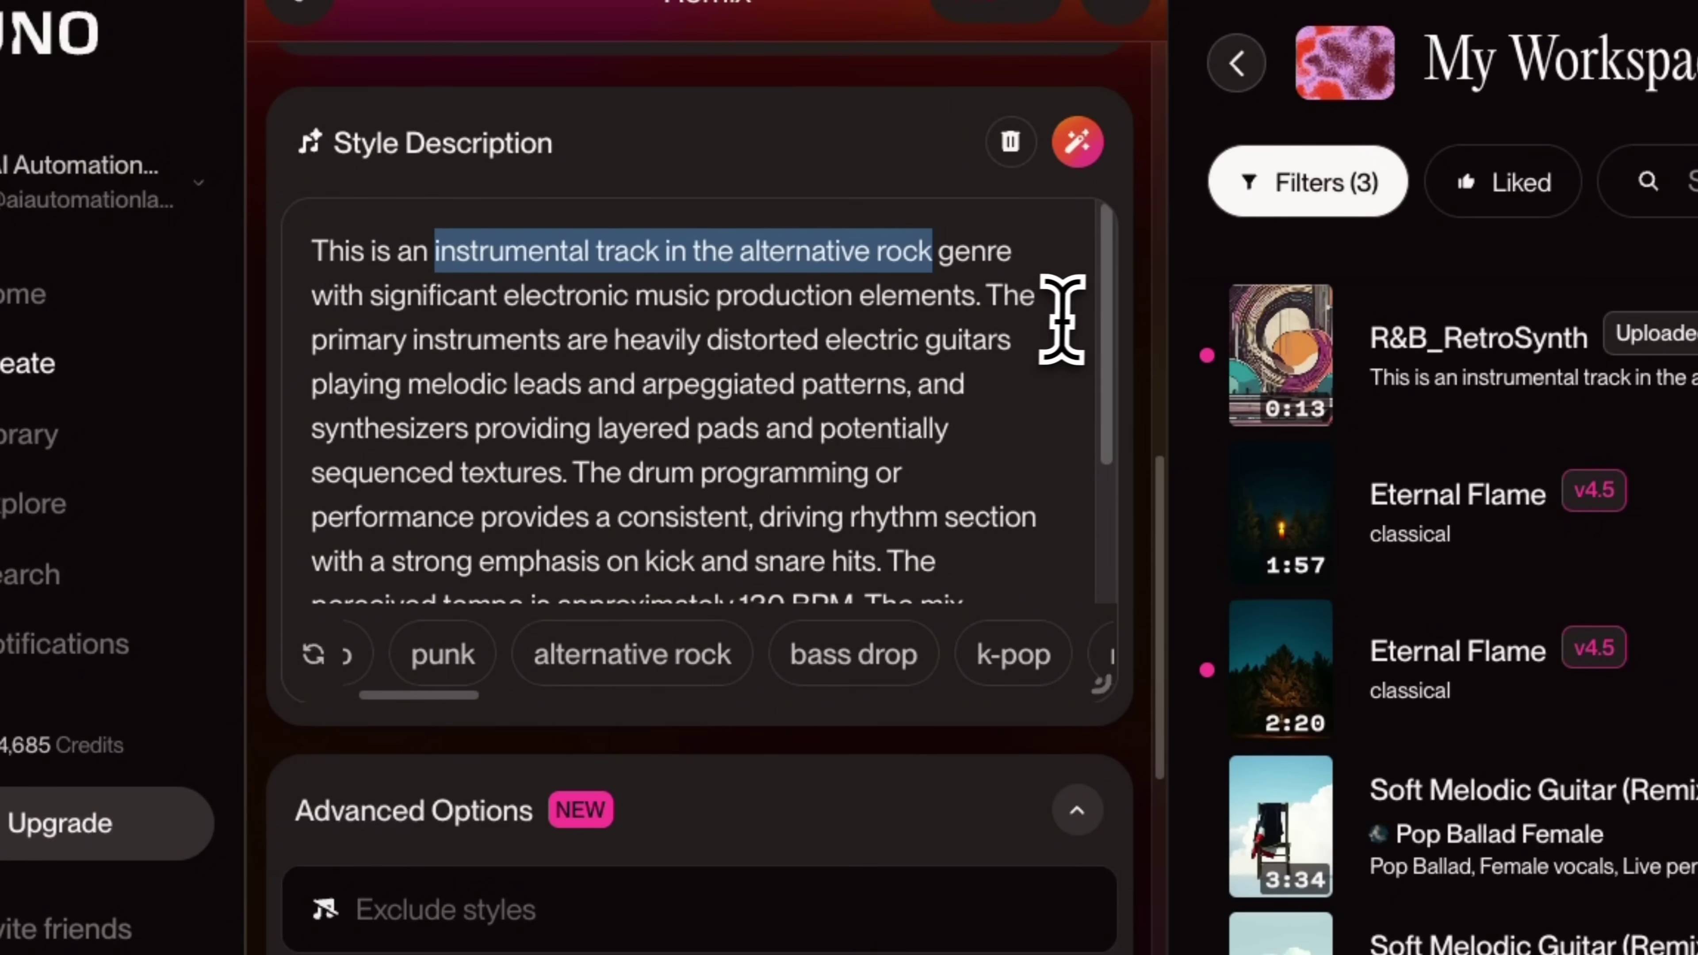
Move down the Remix panel to the Advanced Options sliders below the 130 BPM style description
{"action": "scroll", "coordinate": [1123, 358], "scroll_direction": "down", "scroll_amount": 1}
{"action": "scroll", "coordinate": [1111, 338], "scroll_direction": "down", "scroll_amount": 2}
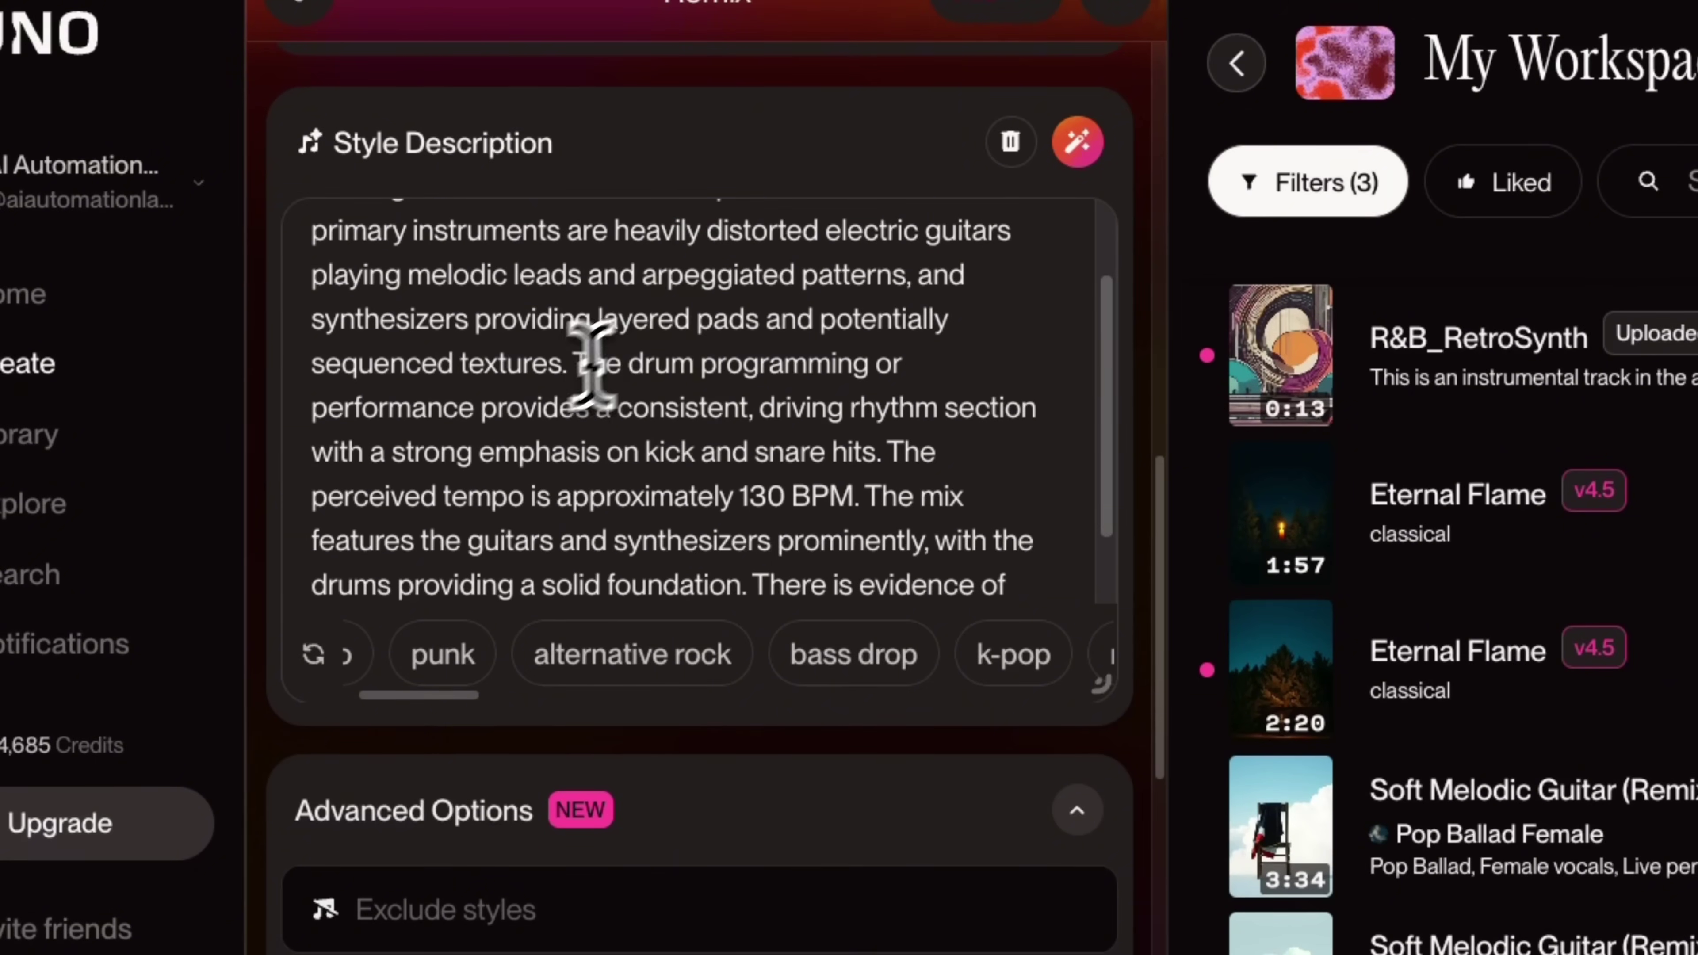
{"action": "left_click_drag", "start_coordinate": [626, 361], "coordinate": [872, 366]}
{"action": "scroll", "coordinate": [873, 335], "scroll_direction": "down", "scroll_amount": 2}
{"action": "left_click_drag", "start_coordinate": [441, 369], "coordinate": [778, 366]}
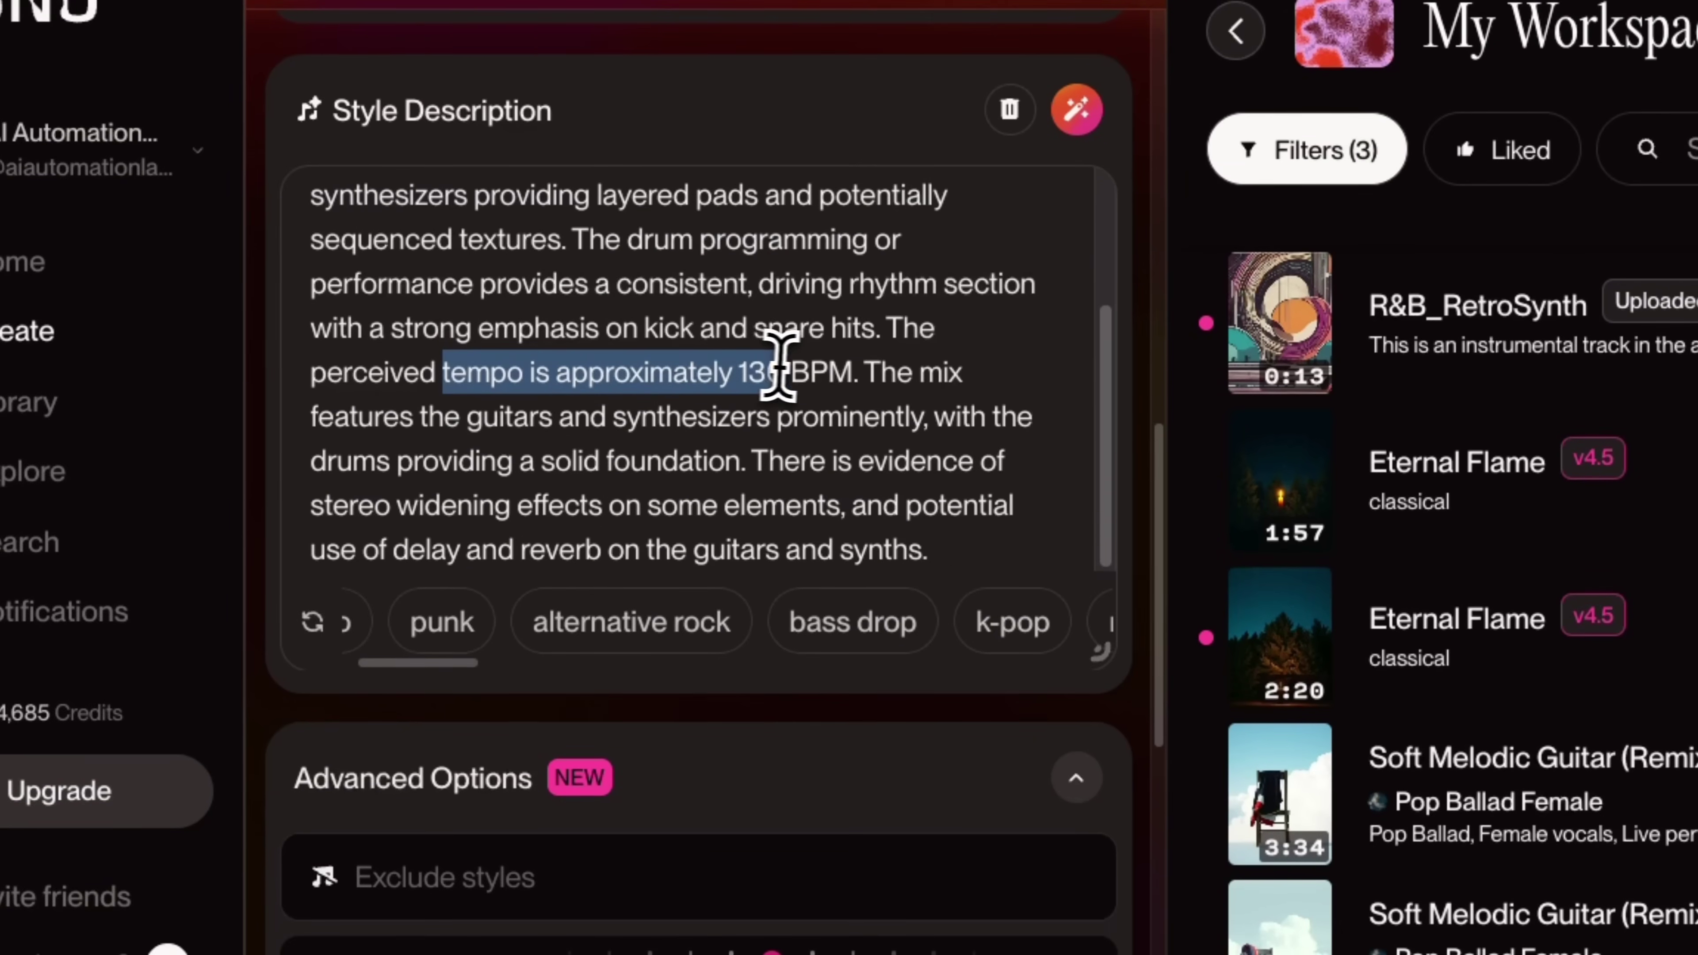
{"action": "scroll", "coordinate": [795, 391], "scroll_direction": "down", "scroll_amount": 4}
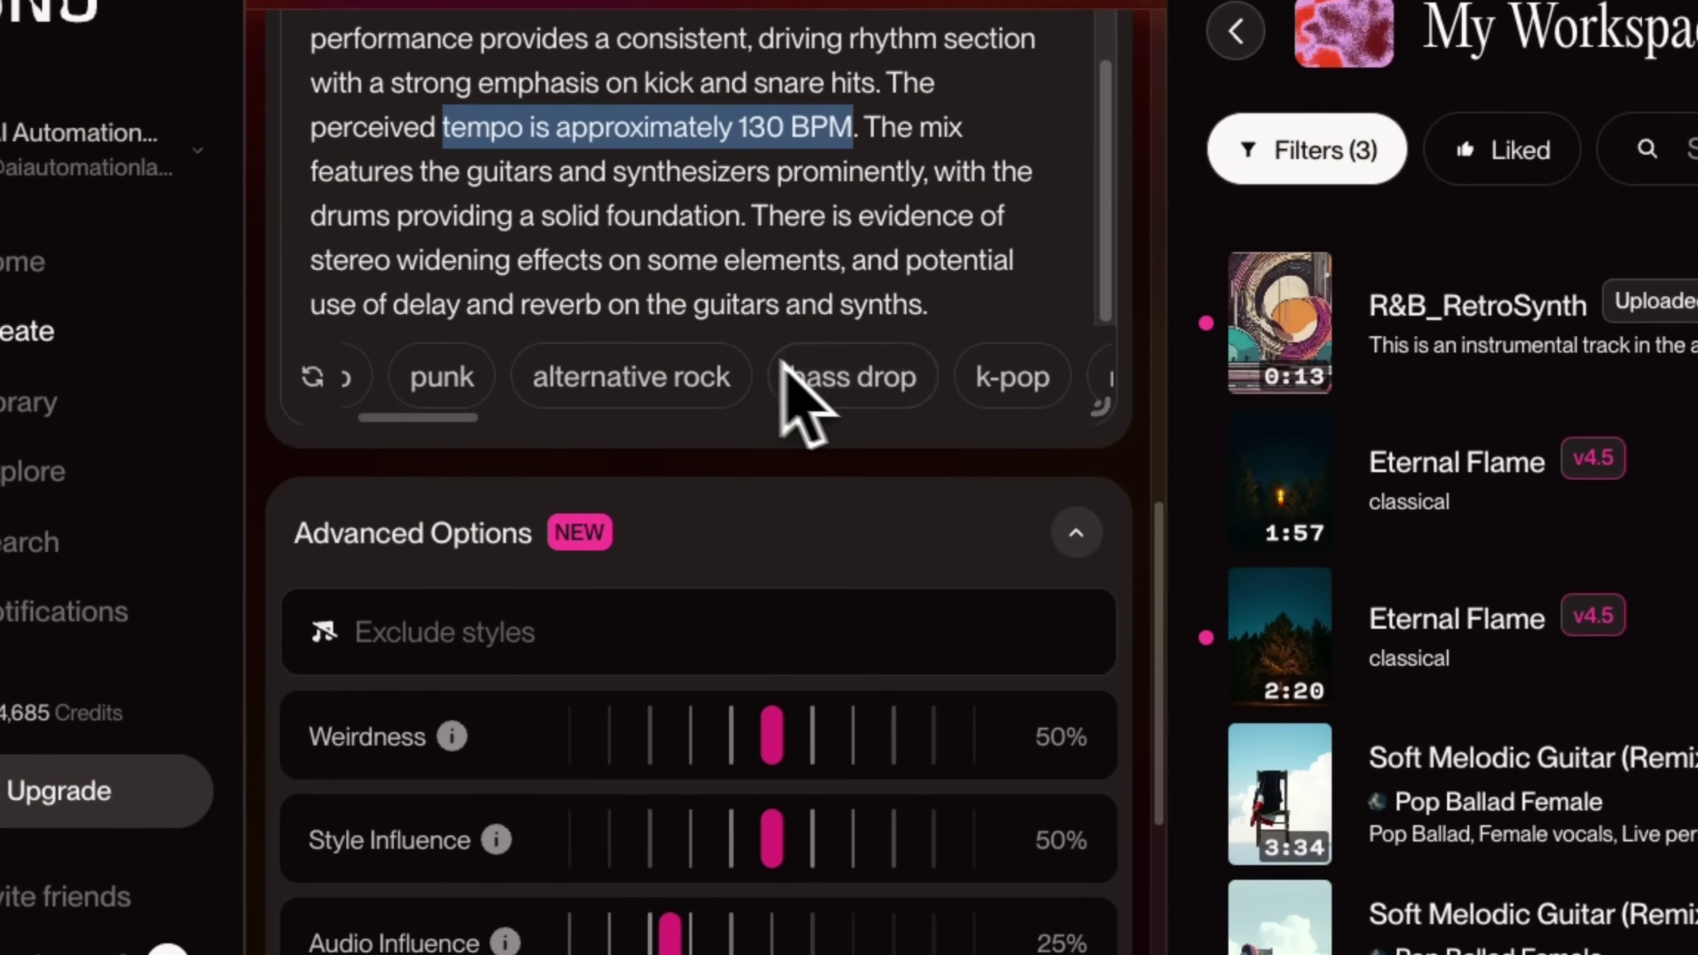
{"action": "scroll", "coordinate": [695, 340], "scroll_direction": "up", "scroll_amount": 4}
{"action": "left_click_drag", "start_coordinate": [1162, 575], "coordinate": [1182, 722]}
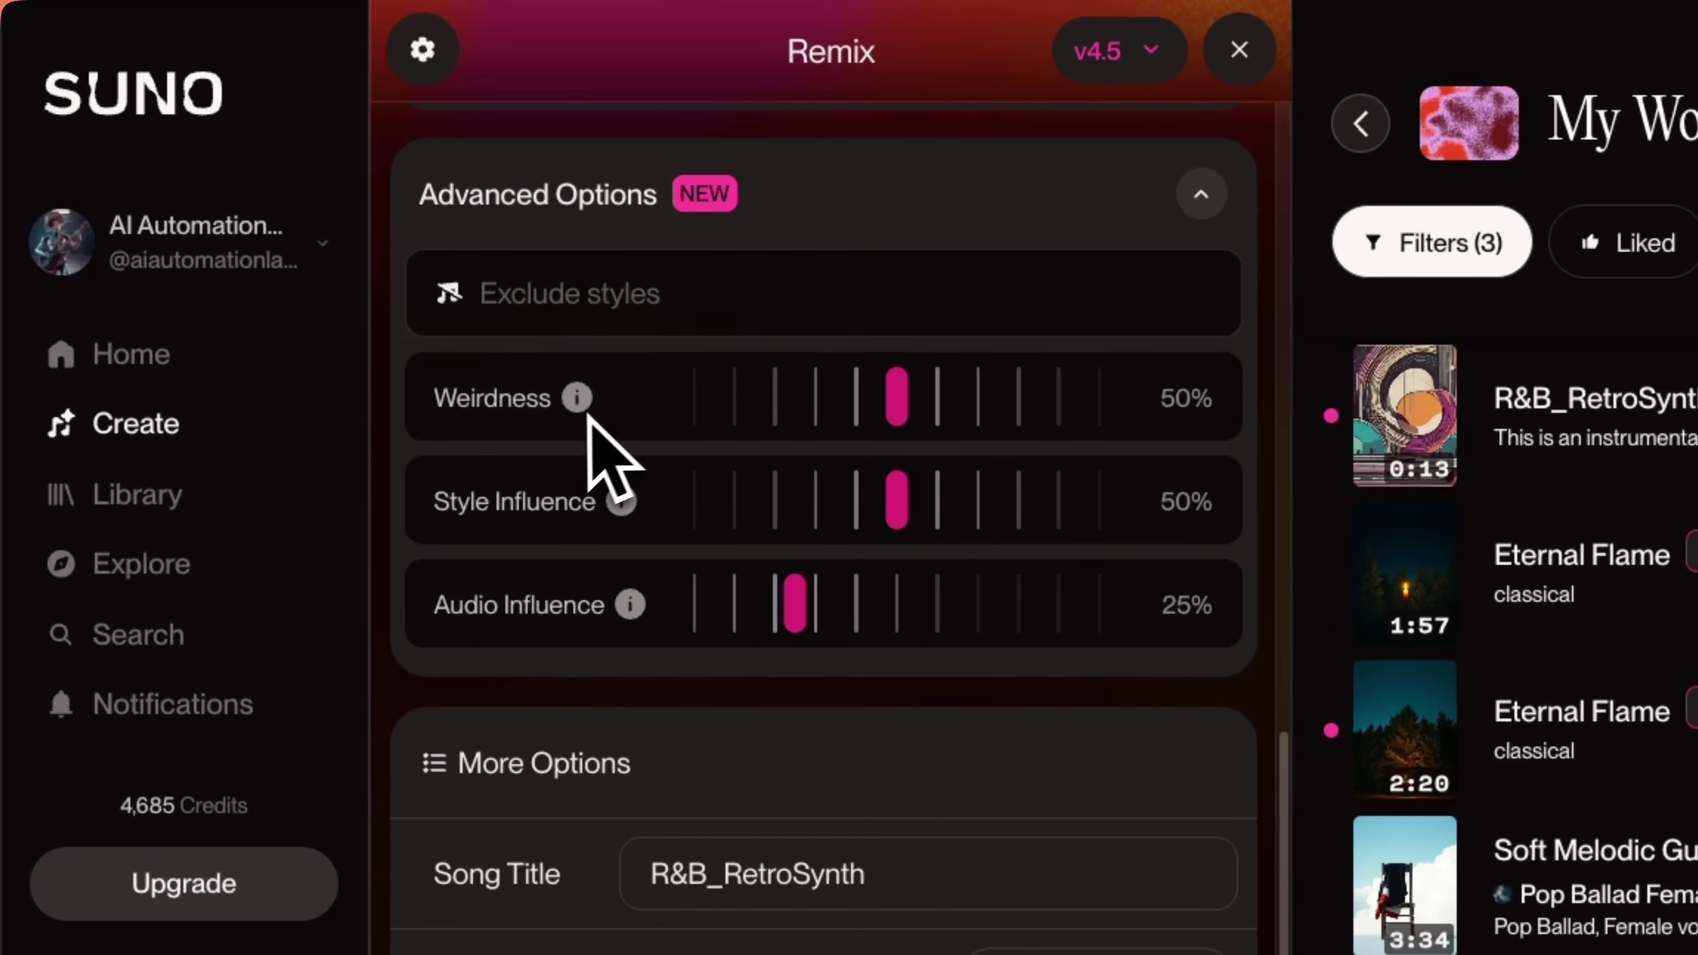
Set Weirdness to 92%, Style Influence to 95% and Audio Influence to about 29%
{"action": "mouse_move", "coordinate": [577, 402]}
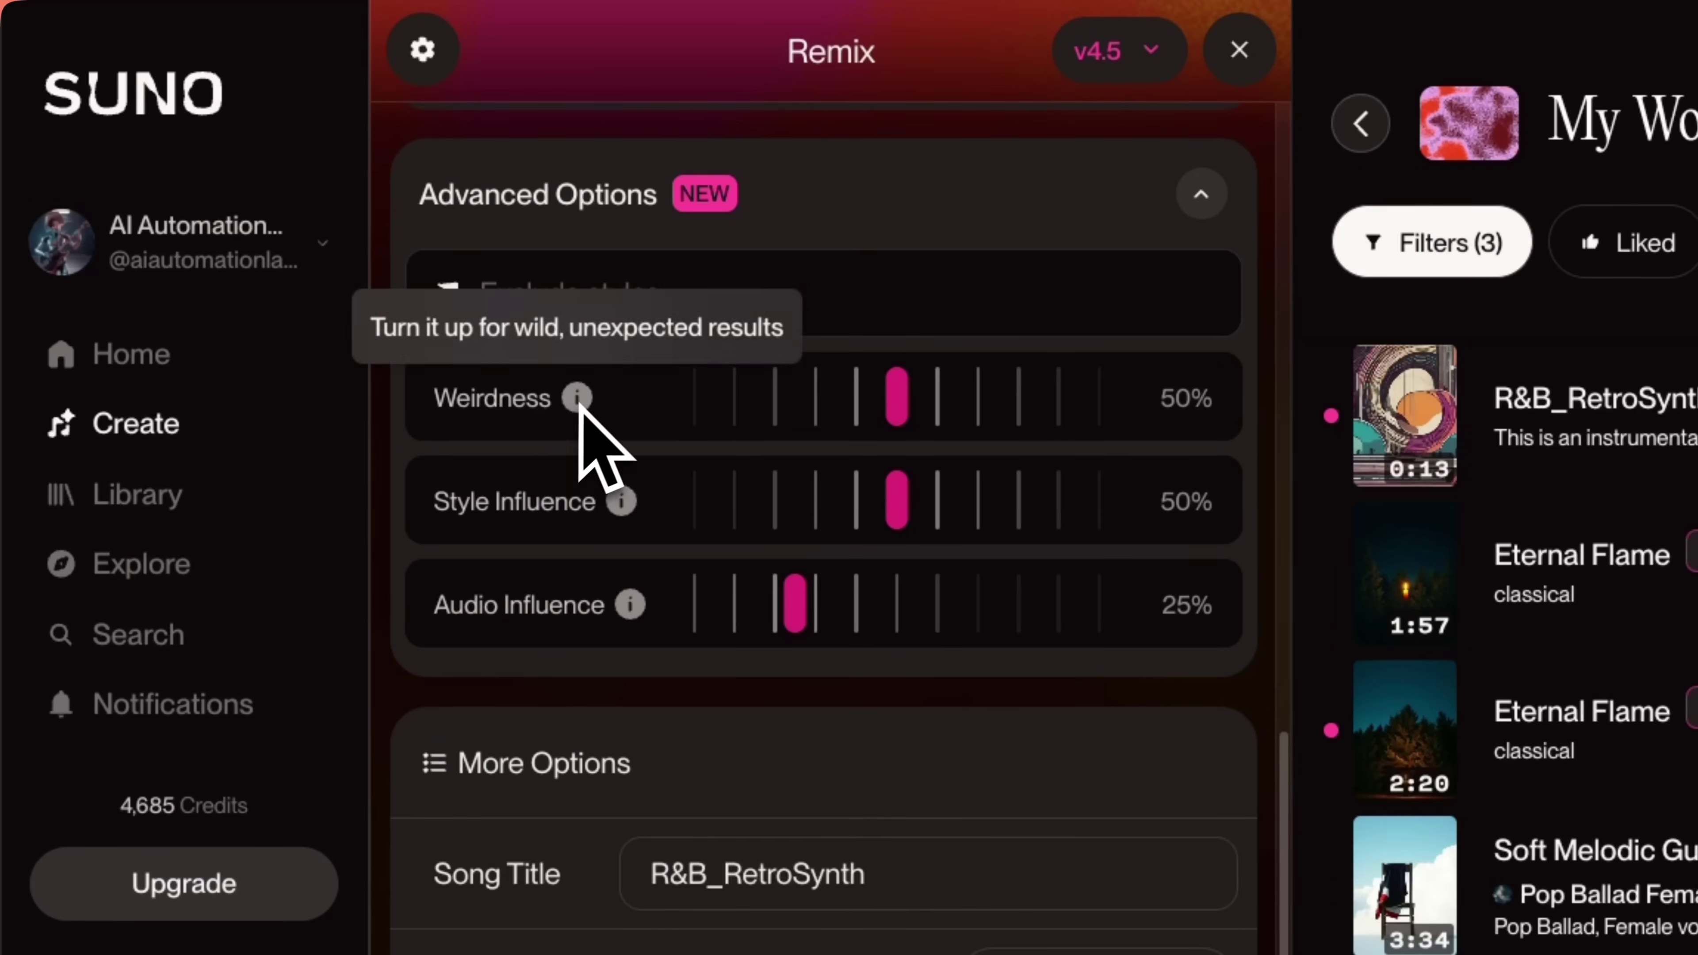
{"action": "left_click_drag", "start_coordinate": [889, 421], "coordinate": [1013, 404]}
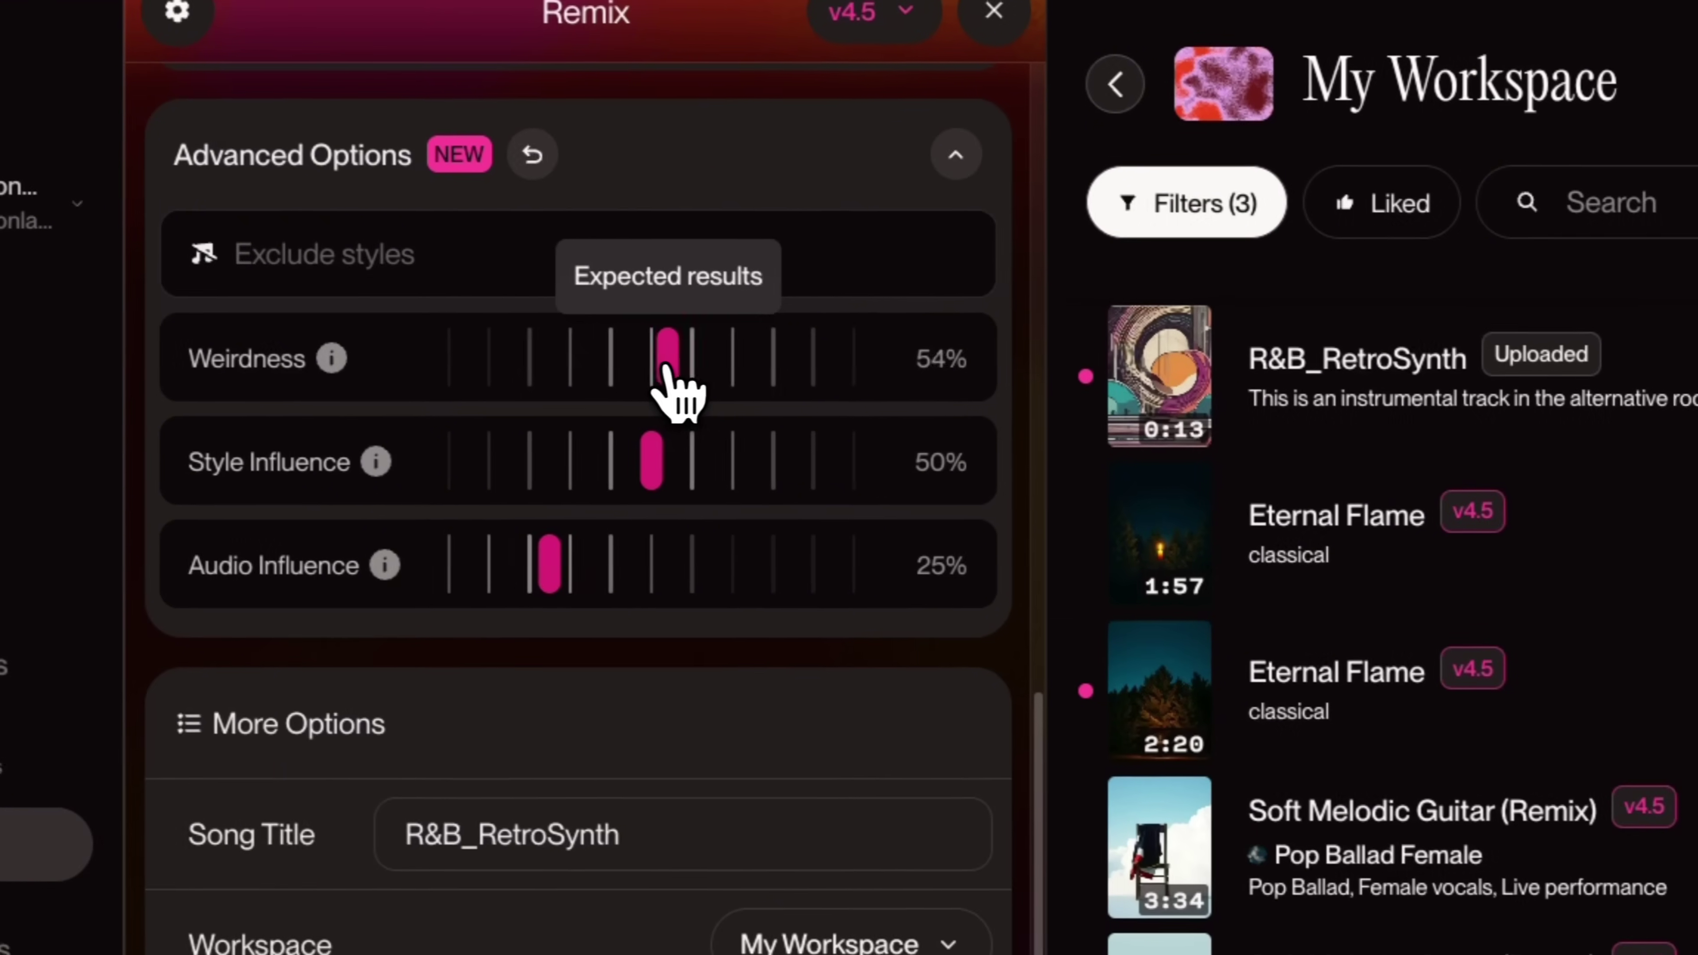
{"action": "left_click_drag", "start_coordinate": [769, 375], "coordinate": [850, 375]}
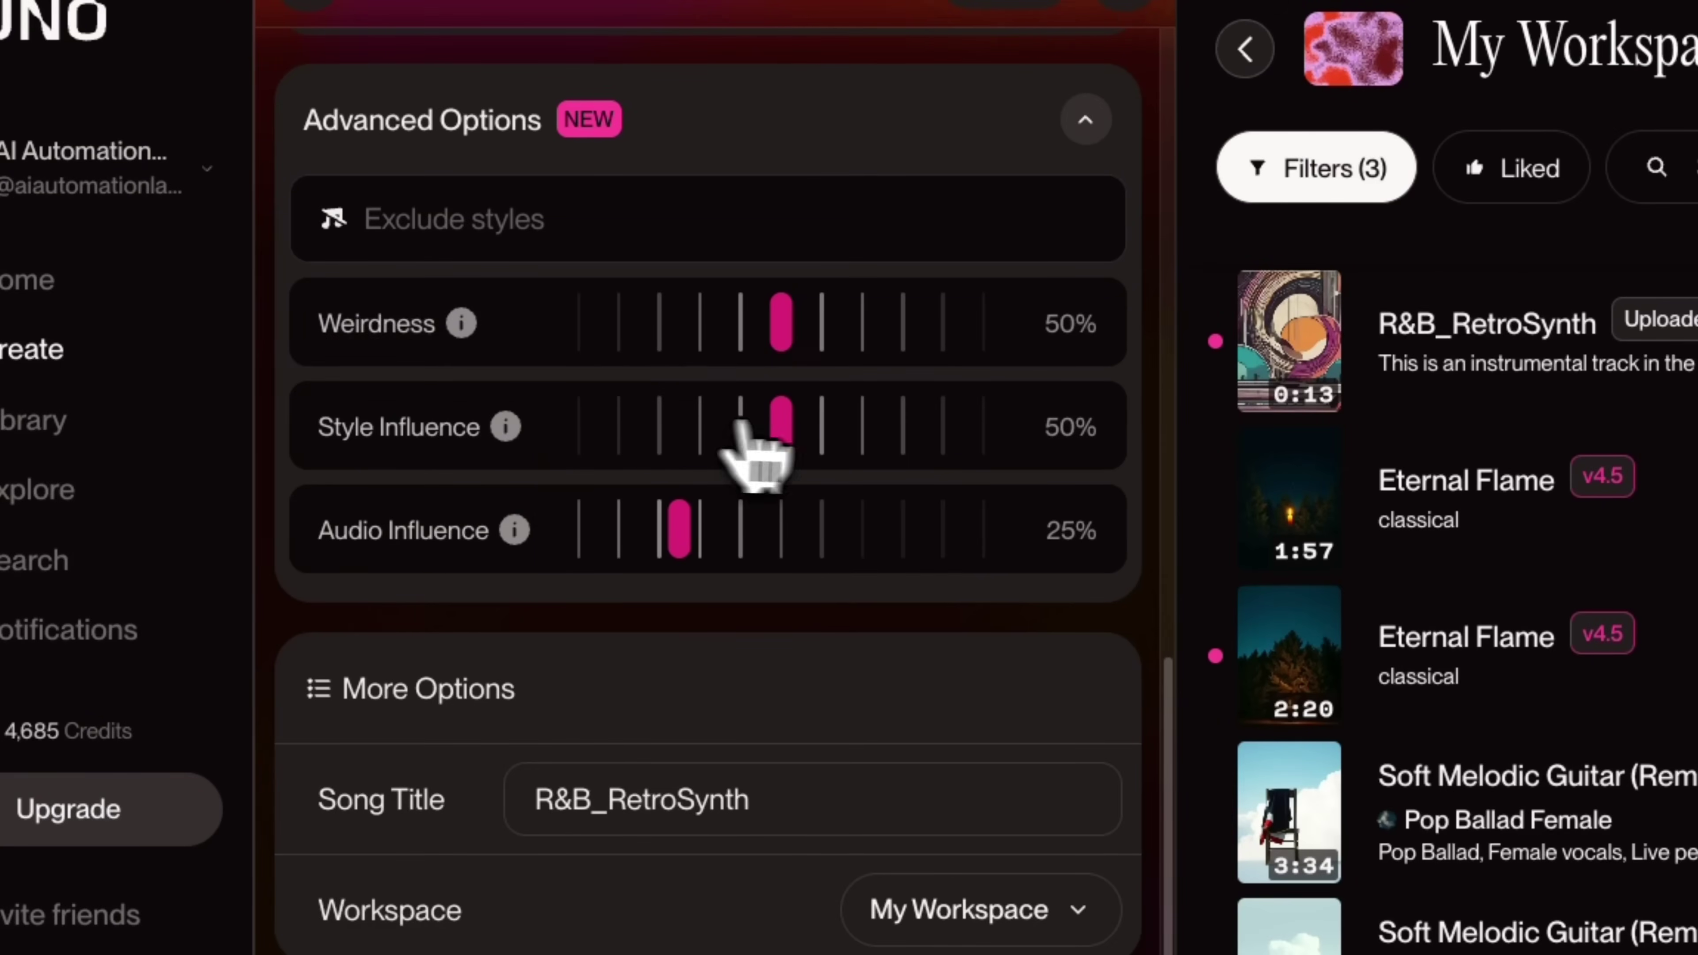
{"action": "mouse_move", "coordinate": [780, 432]}
{"action": "left_mouse_down"}
{"action": "mouse_move", "coordinate": [968, 434]}
{"action": "mouse_move", "coordinate": [783, 462]}
{"action": "left_mouse_up"}
{"action": "mouse_move", "coordinate": [519, 533]}
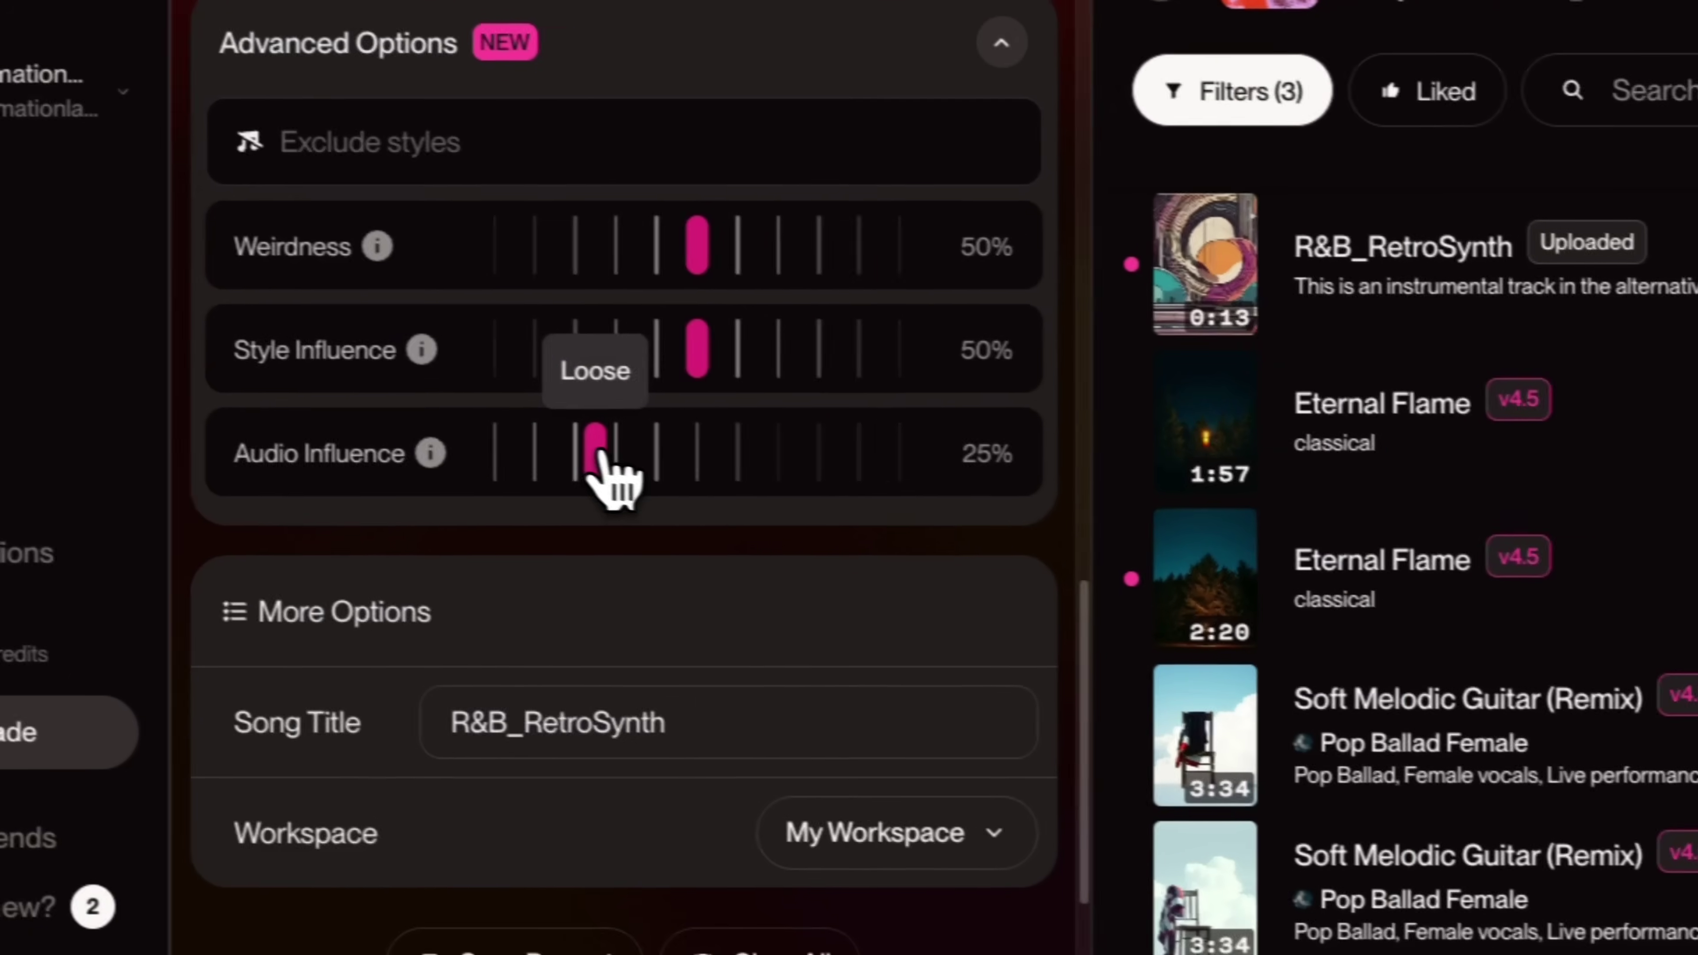
{"action": "left_click_drag", "start_coordinate": [762, 477], "coordinate": [768, 476]}
{"action": "left_click_drag", "start_coordinate": [582, 448], "coordinate": [580, 459]}
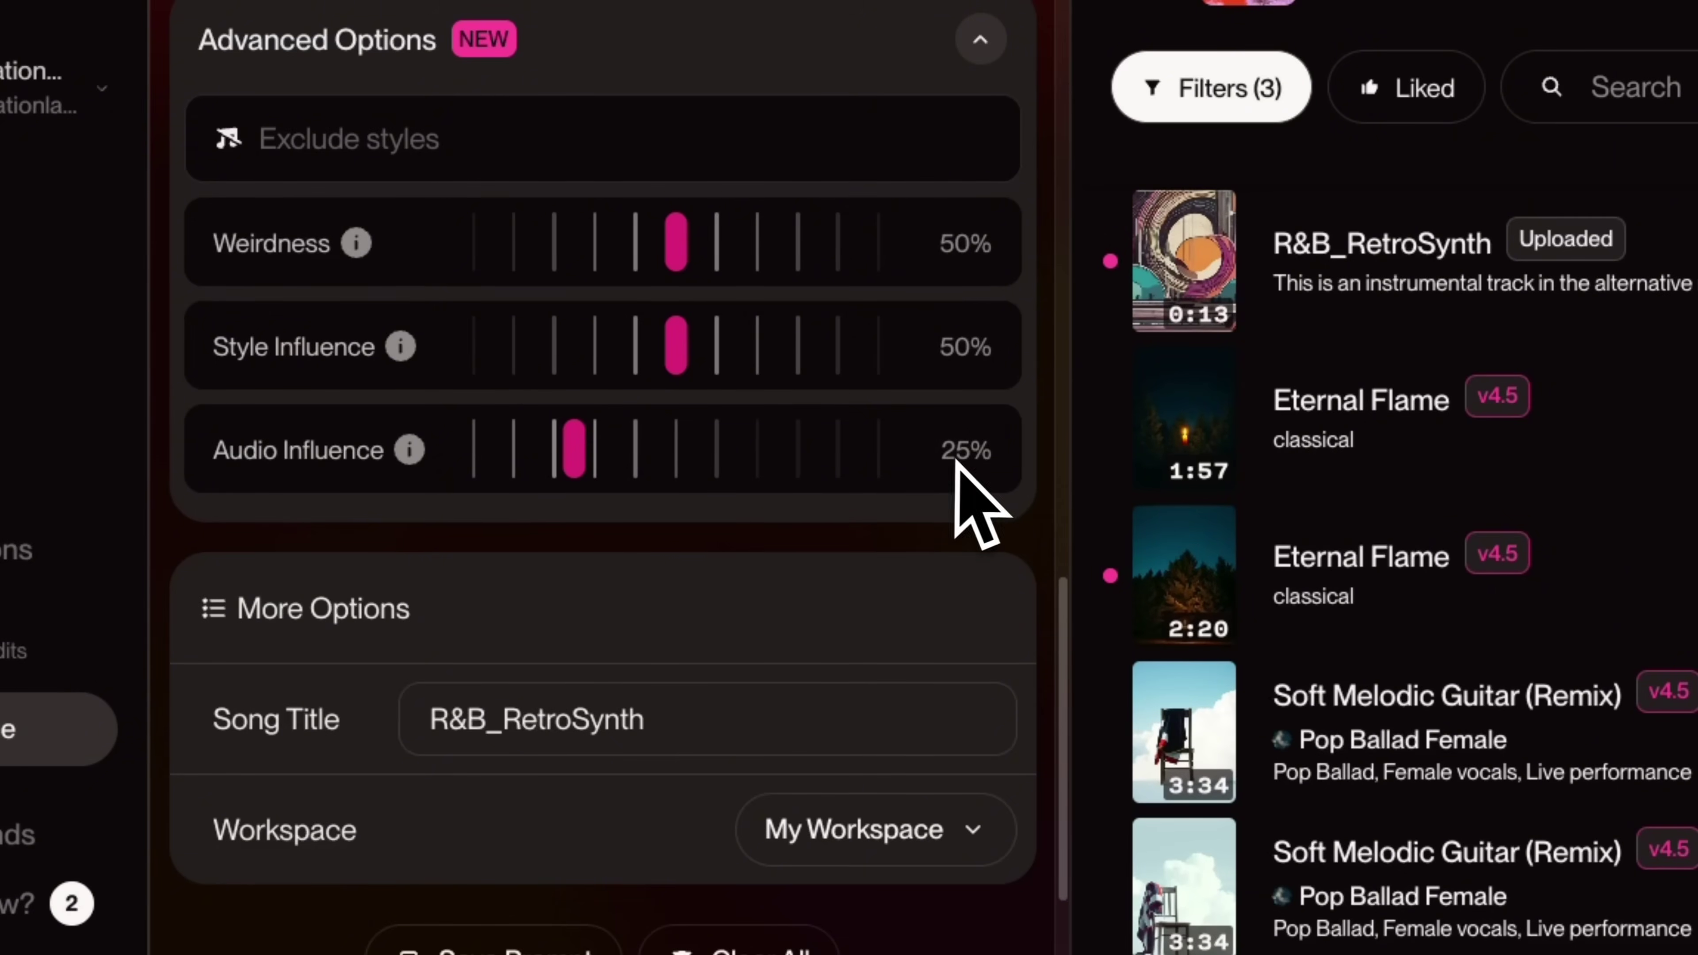
{"action": "left_click_drag", "start_coordinate": [580, 455], "coordinate": [674, 474]}
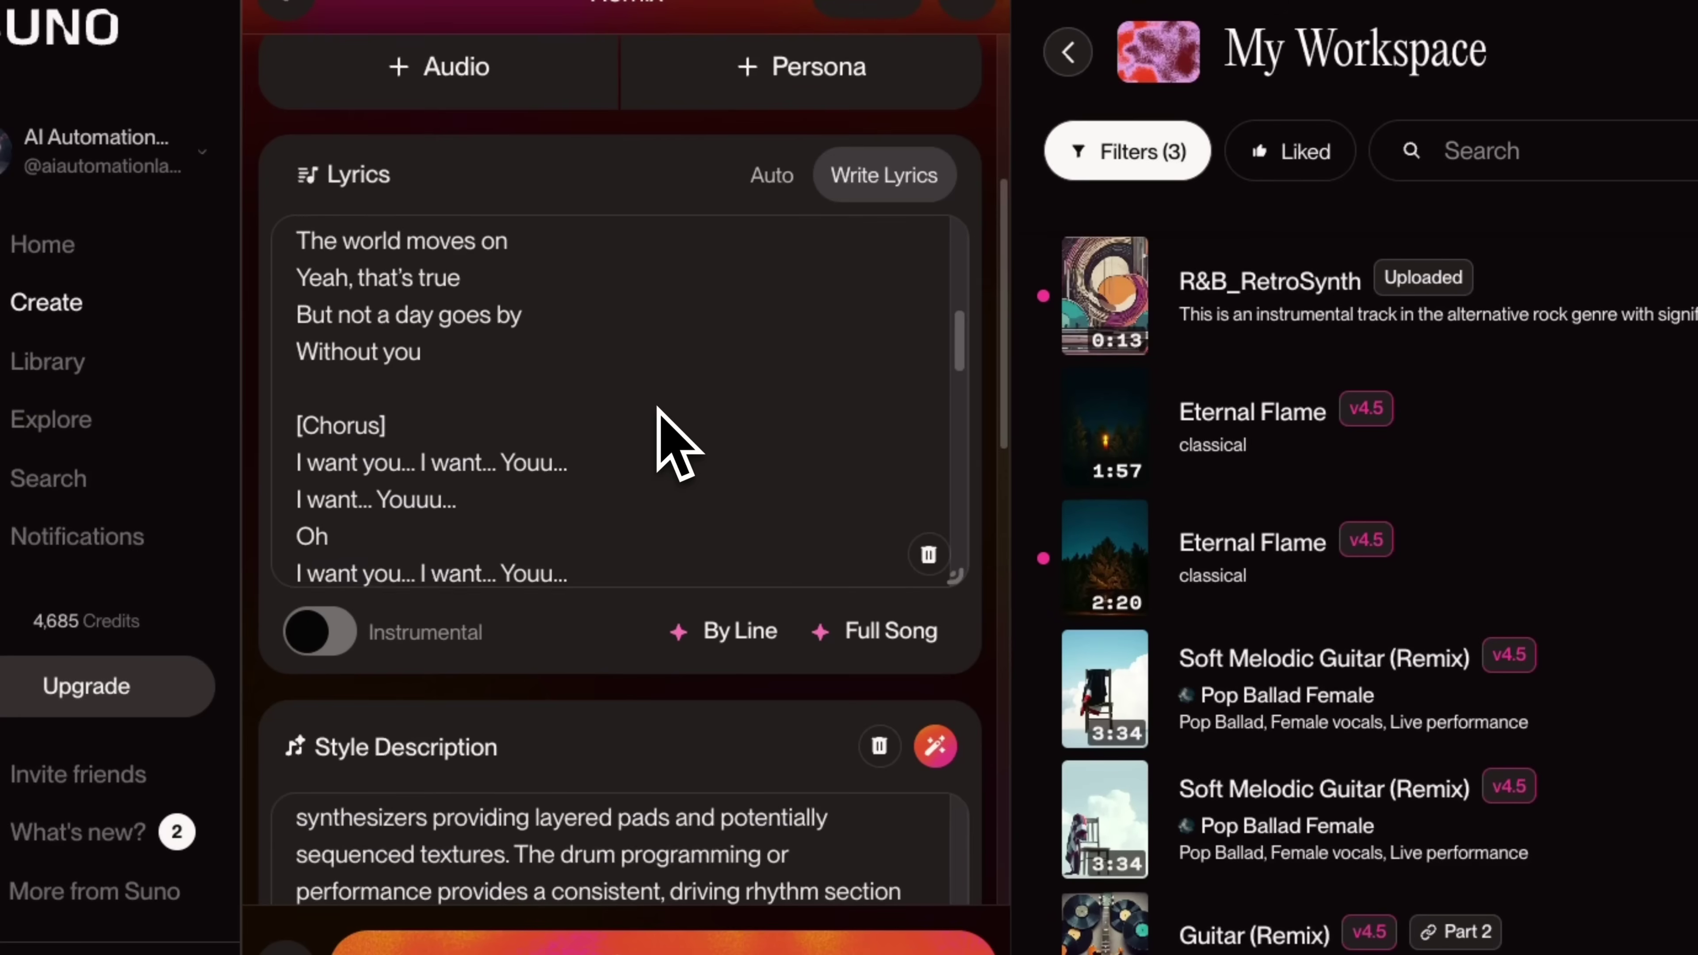
Generate the R&B_RetroSynth remix with the written lyrics, spending 20 credits
{"action": "scroll", "coordinate": [658, 409], "scroll_direction": "down", "scroll_amount": 2}
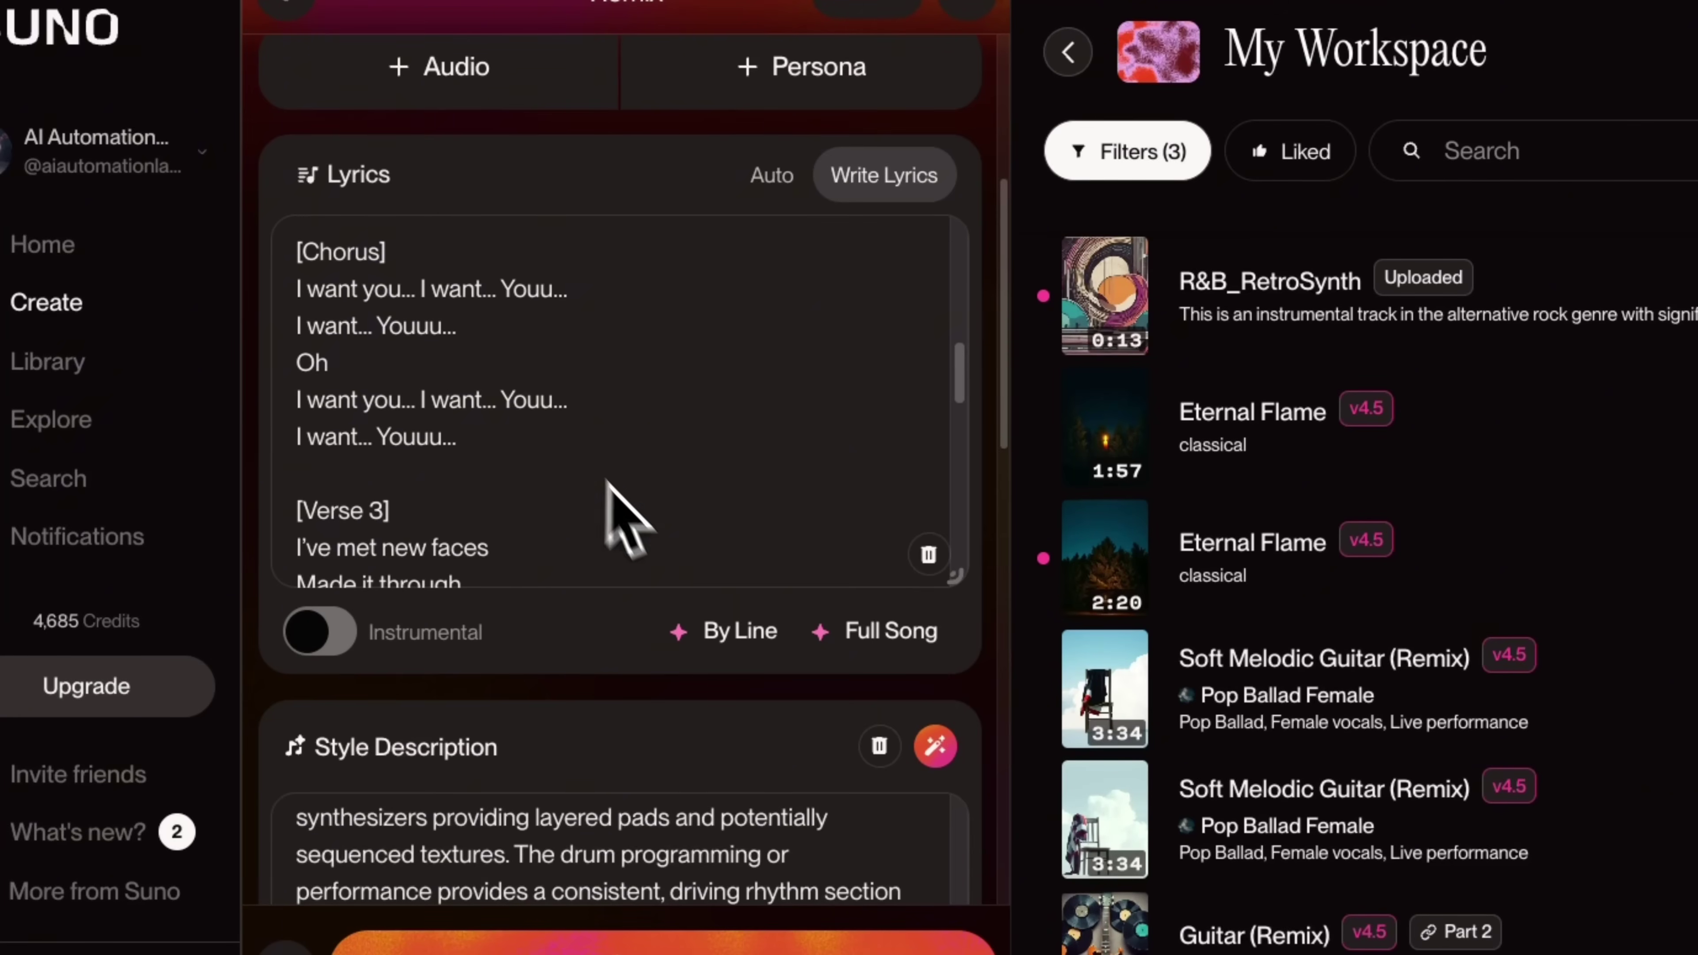
{"action": "scroll", "coordinate": [729, 635], "scroll_direction": "down", "scroll_amount": 5}
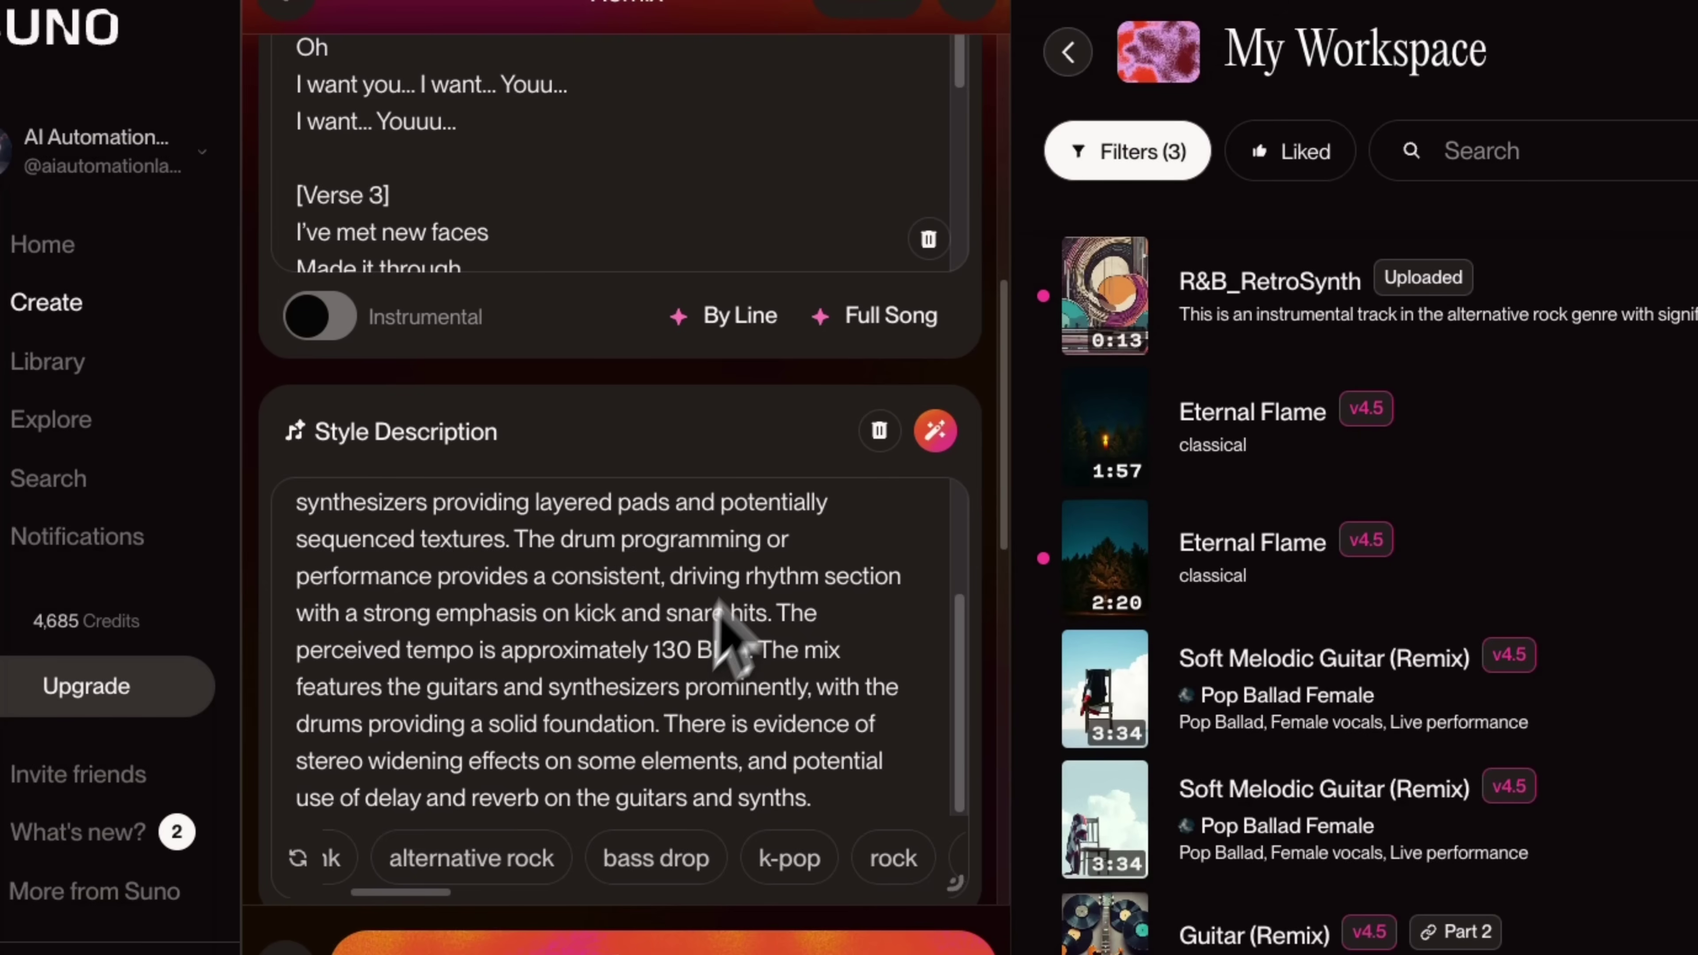
{"action": "scroll", "coordinate": [726, 635], "scroll_direction": "down", "scroll_amount": 5}
{"action": "left_click", "coordinate": [655, 945]}
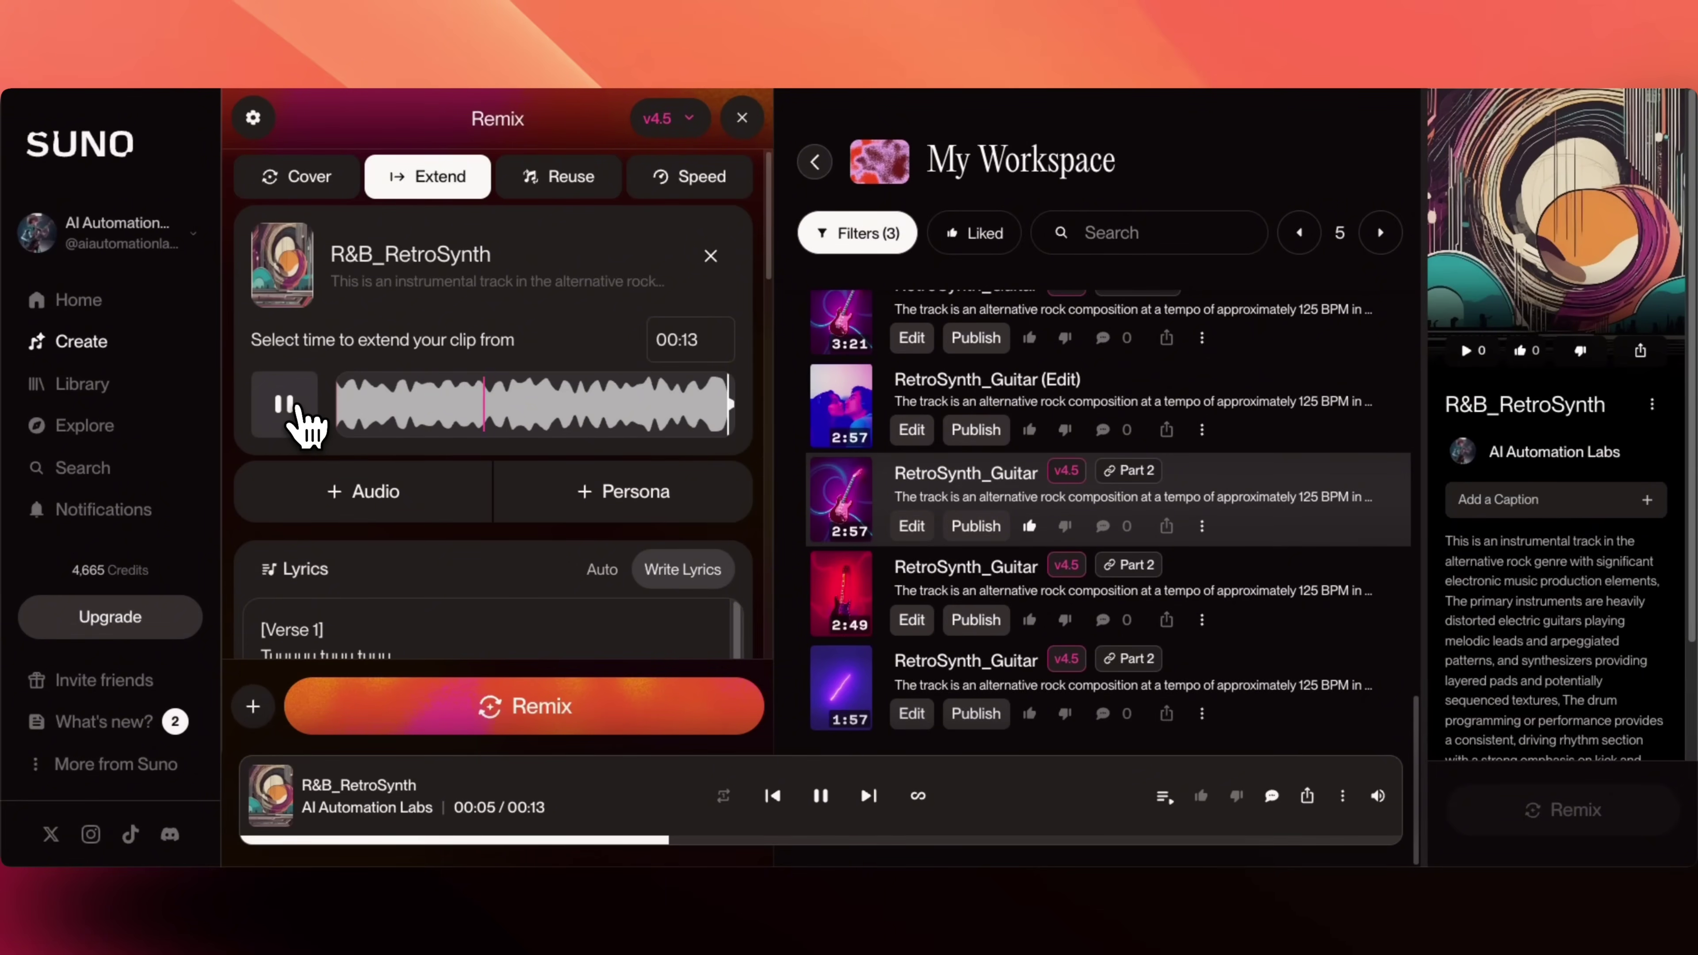
Stop the uploaded clip preview, play RetroSynth_Guitar Part 2, then pause it
{"action": "left_click", "coordinate": [299, 409]}
{"action": "scroll", "coordinate": [1623, 452], "scroll_direction": "down", "scroll_amount": 5}
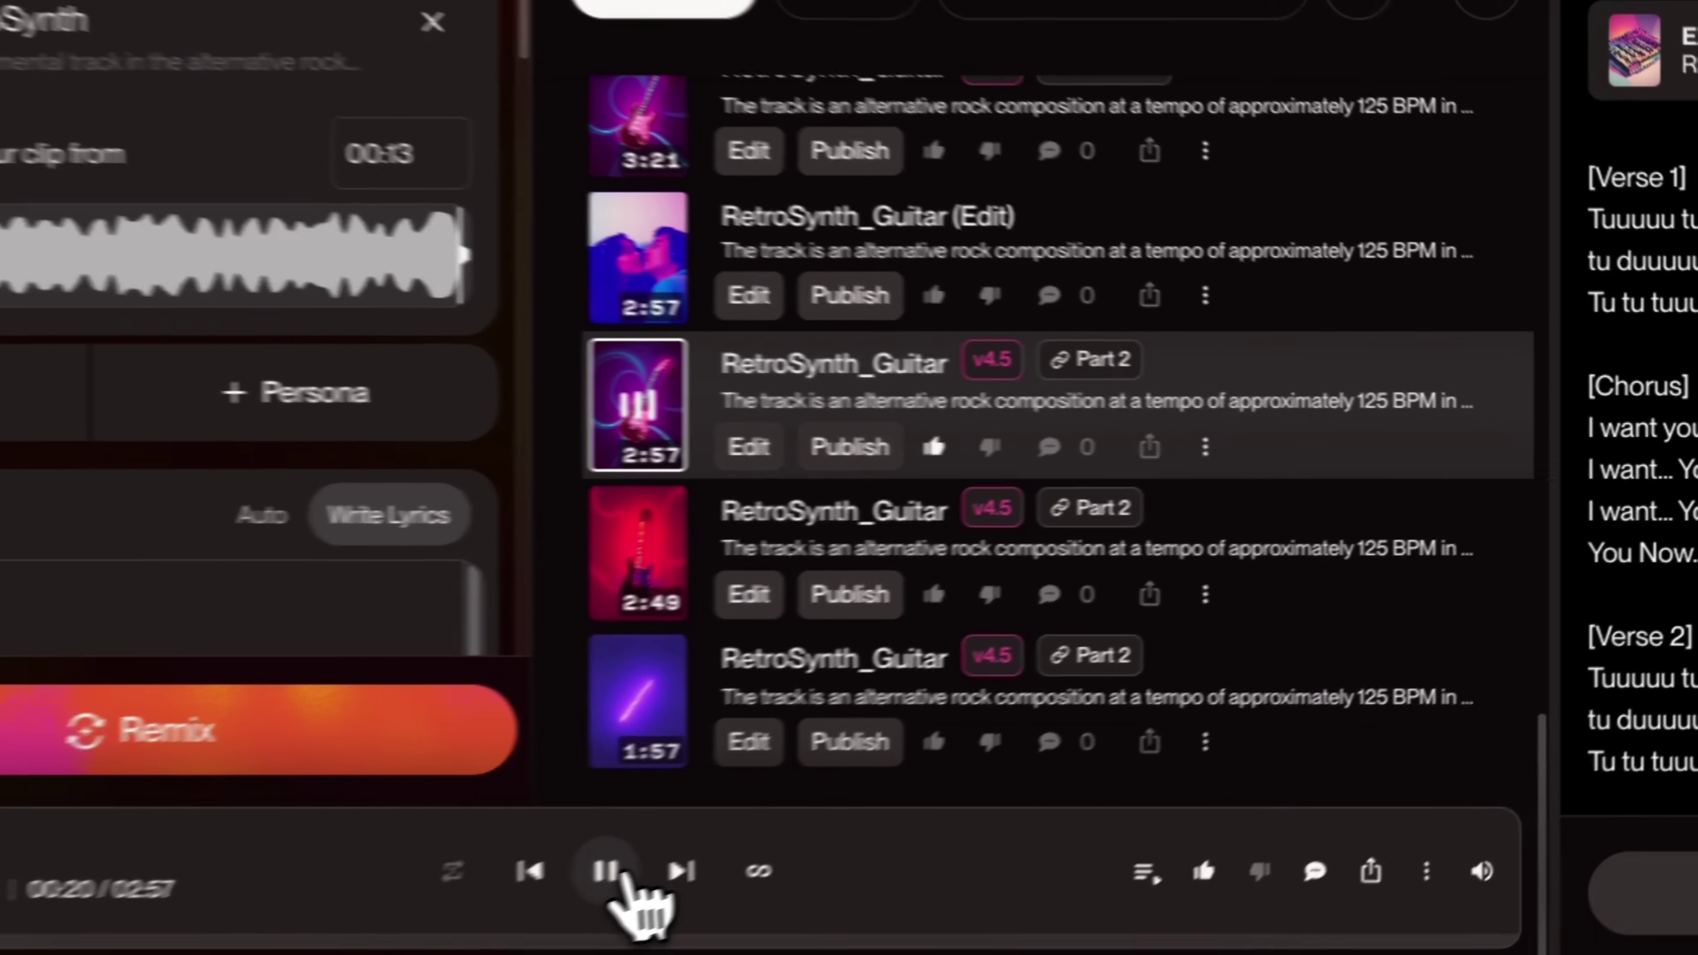
{"action": "left_click", "coordinate": [388, 952]}
{"action": "left_click", "coordinate": [1148, 449]}
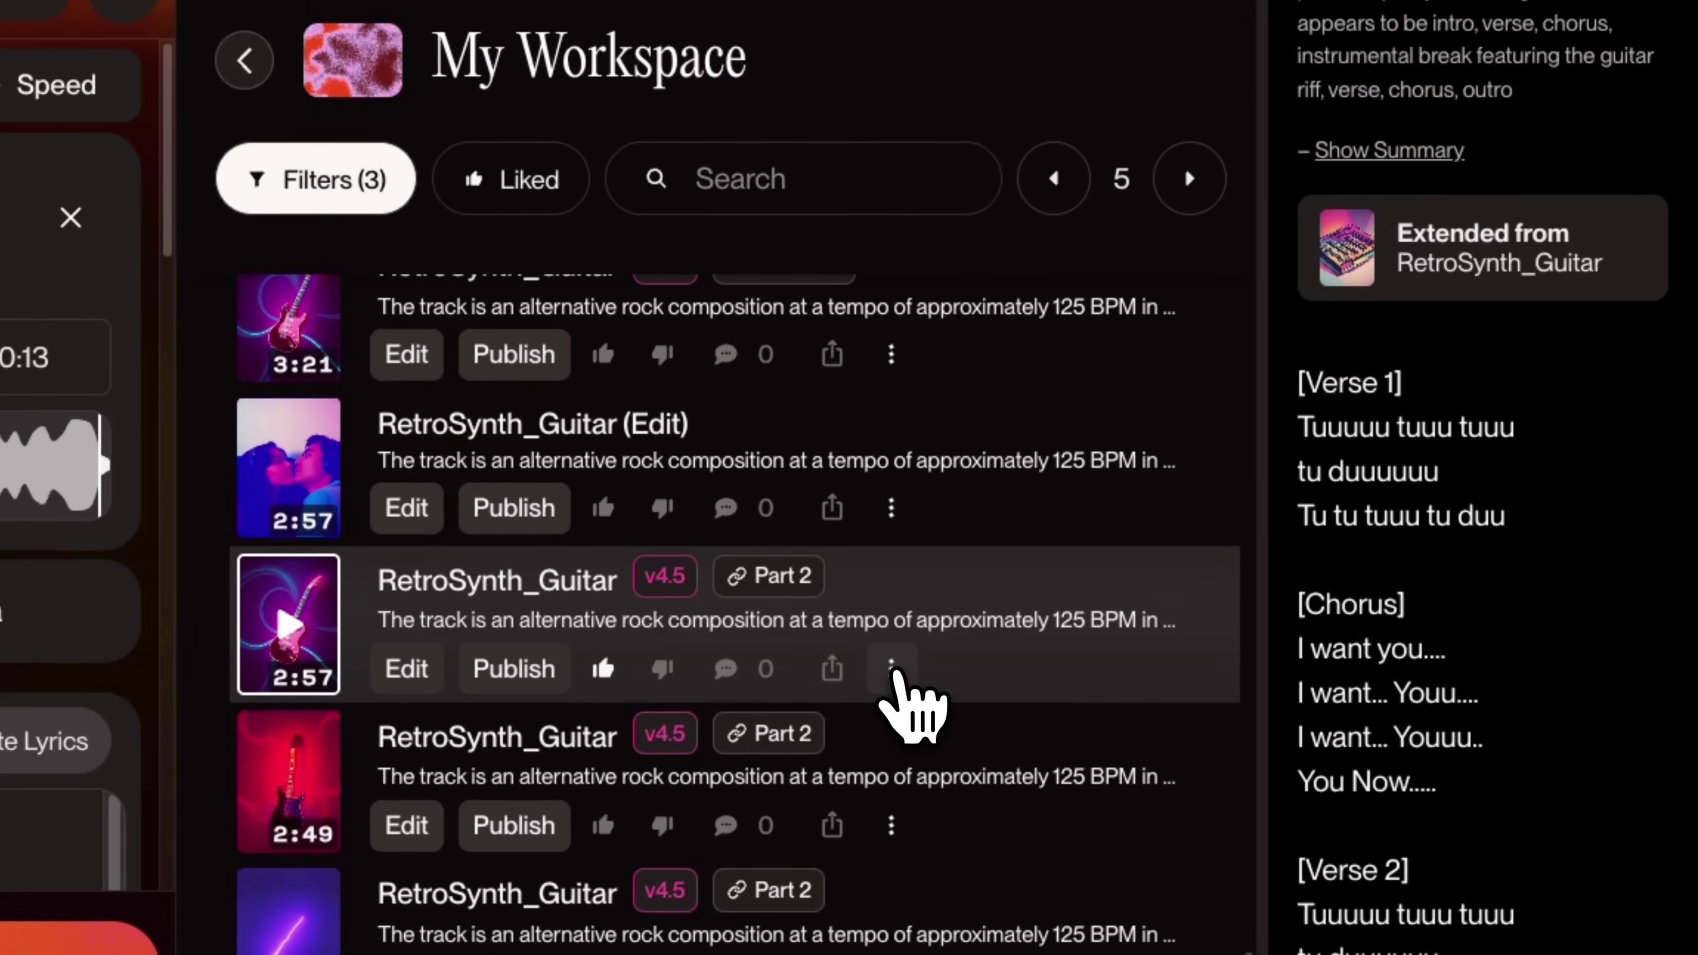
Use Create > Get Whole Song on the 2:57 Part 2 take to build the 3:21 Full Song
{"action": "left_click", "coordinate": [892, 667]}
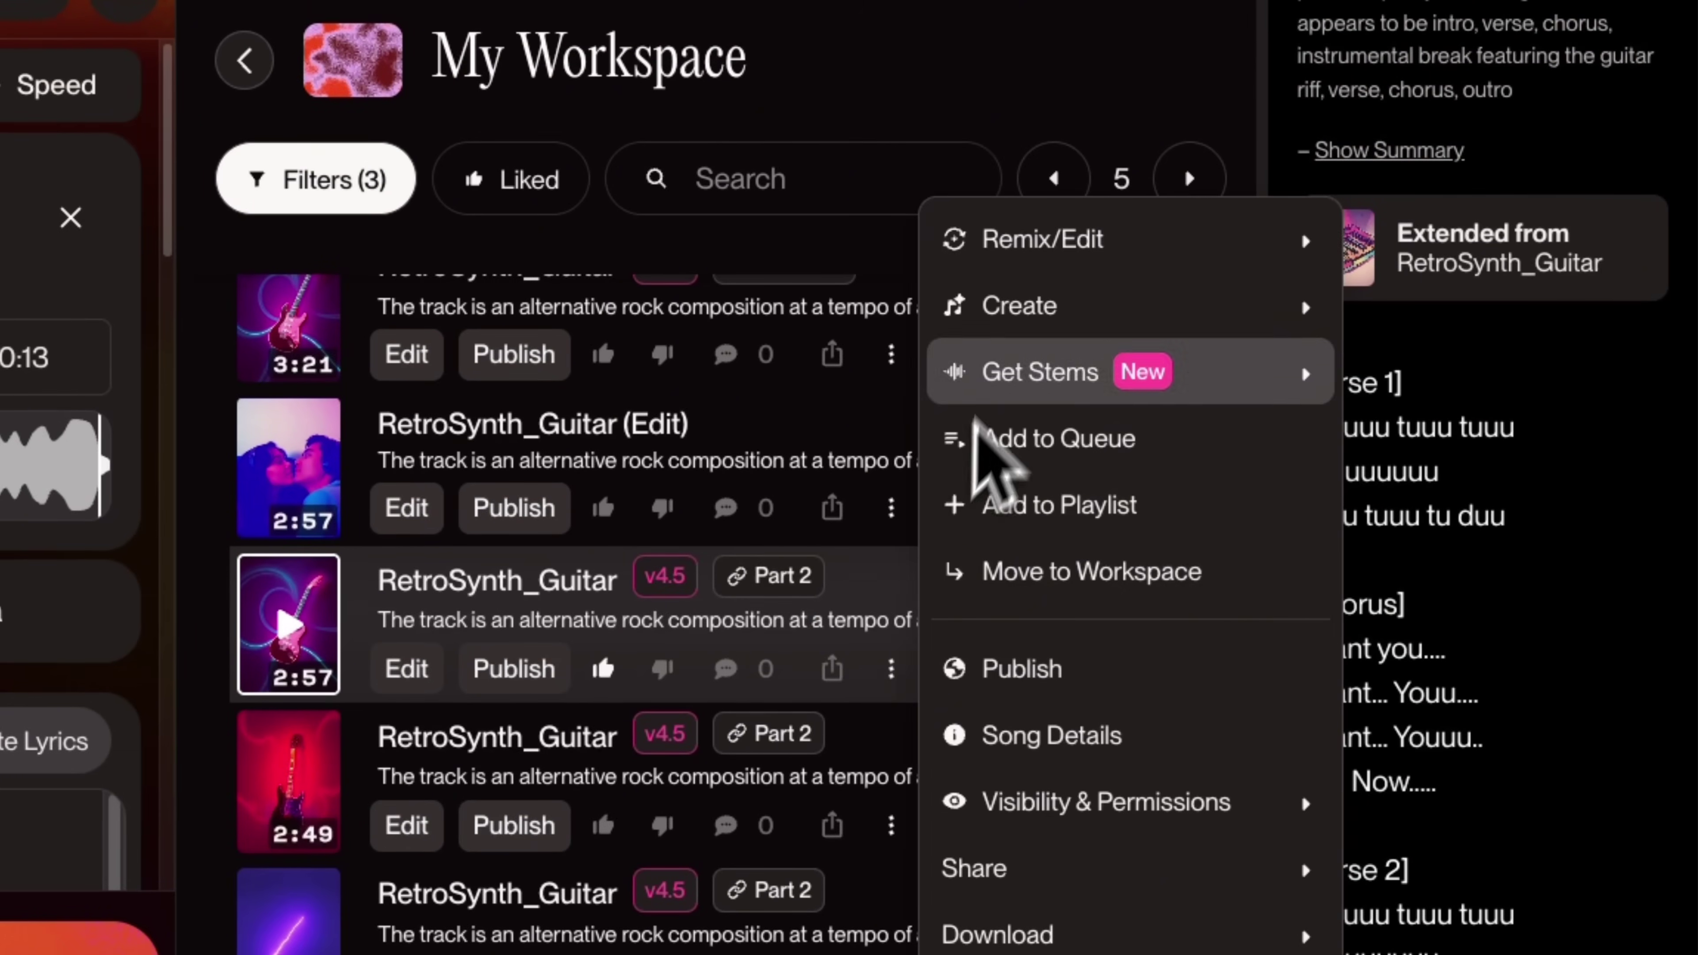
{"action": "mouse_move", "coordinate": [1102, 322]}
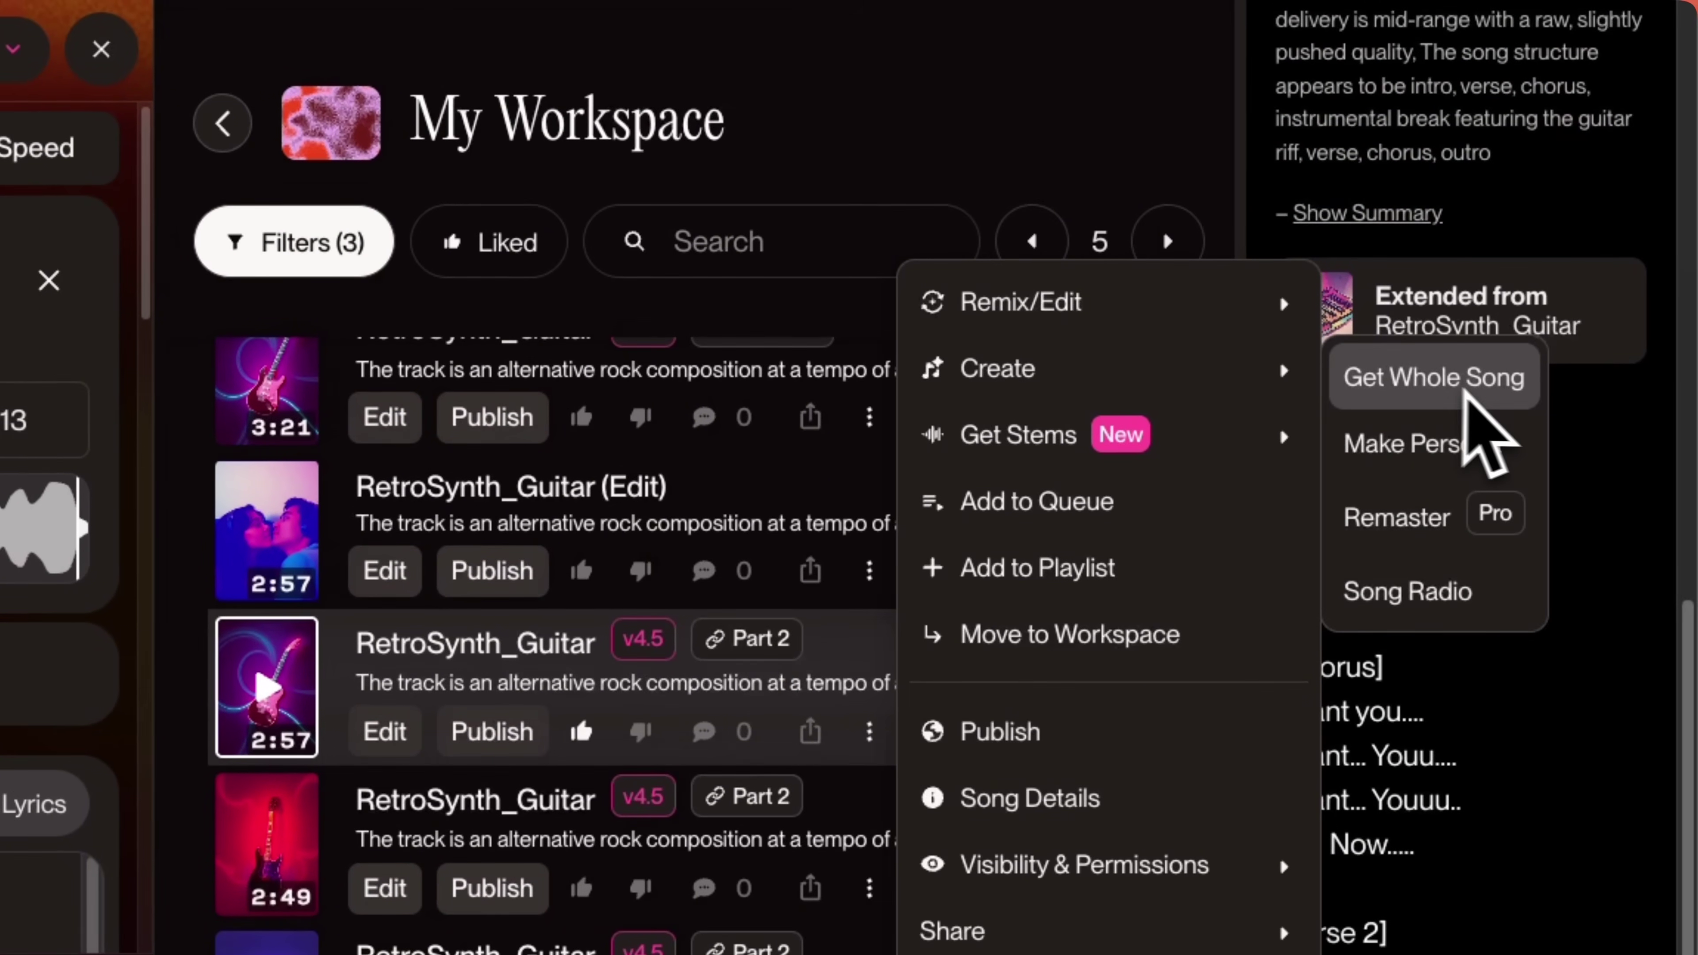
{"action": "left_click", "coordinate": [1467, 384]}
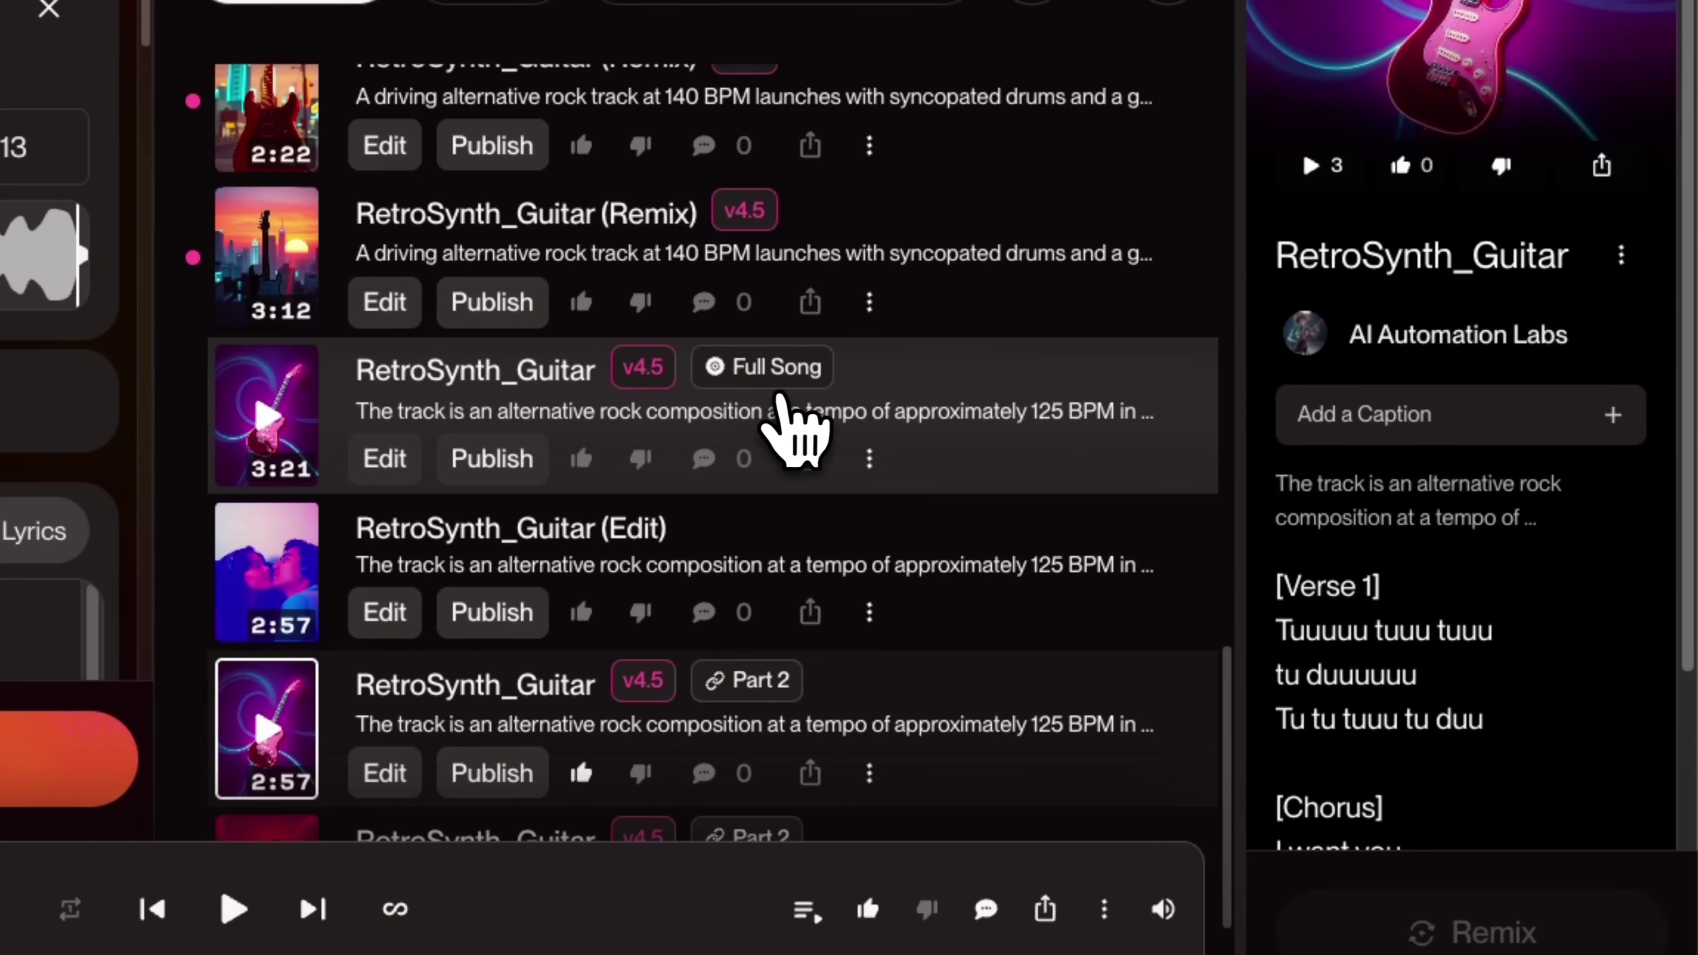
{"action": "scroll", "coordinate": [1452, 618], "scroll_direction": "down", "scroll_amount": 6}
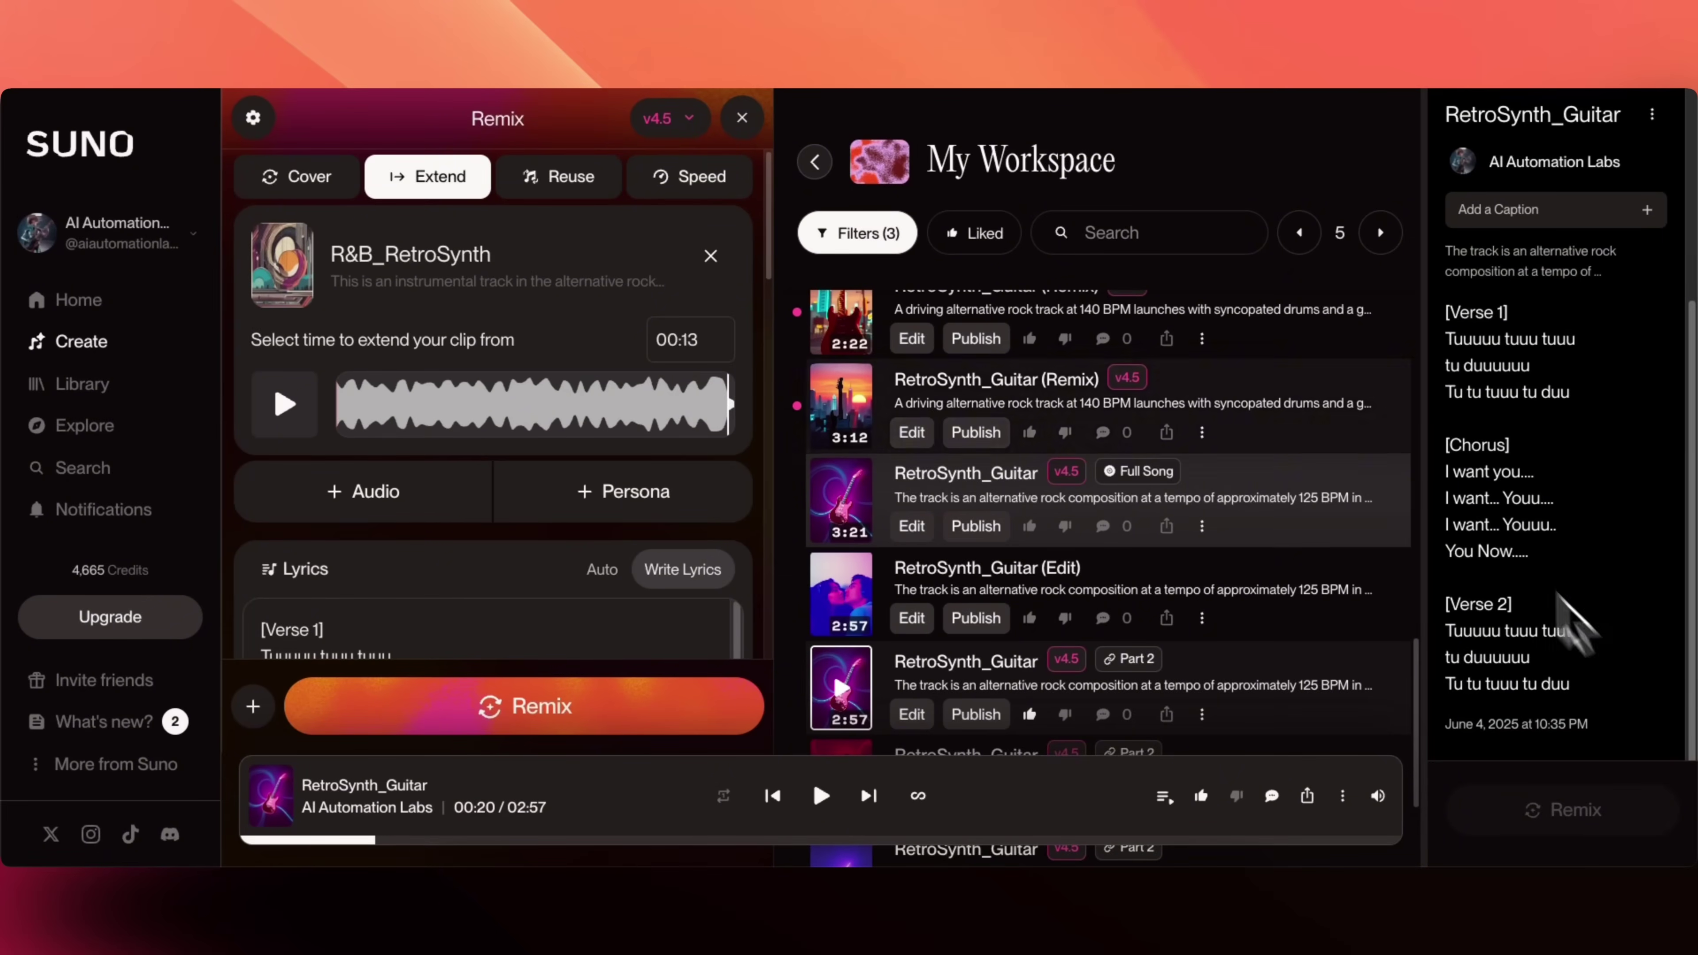
{"action": "left_click", "coordinate": [1201, 526]}
{"action": "mouse_move", "coordinate": [1325, 273]}
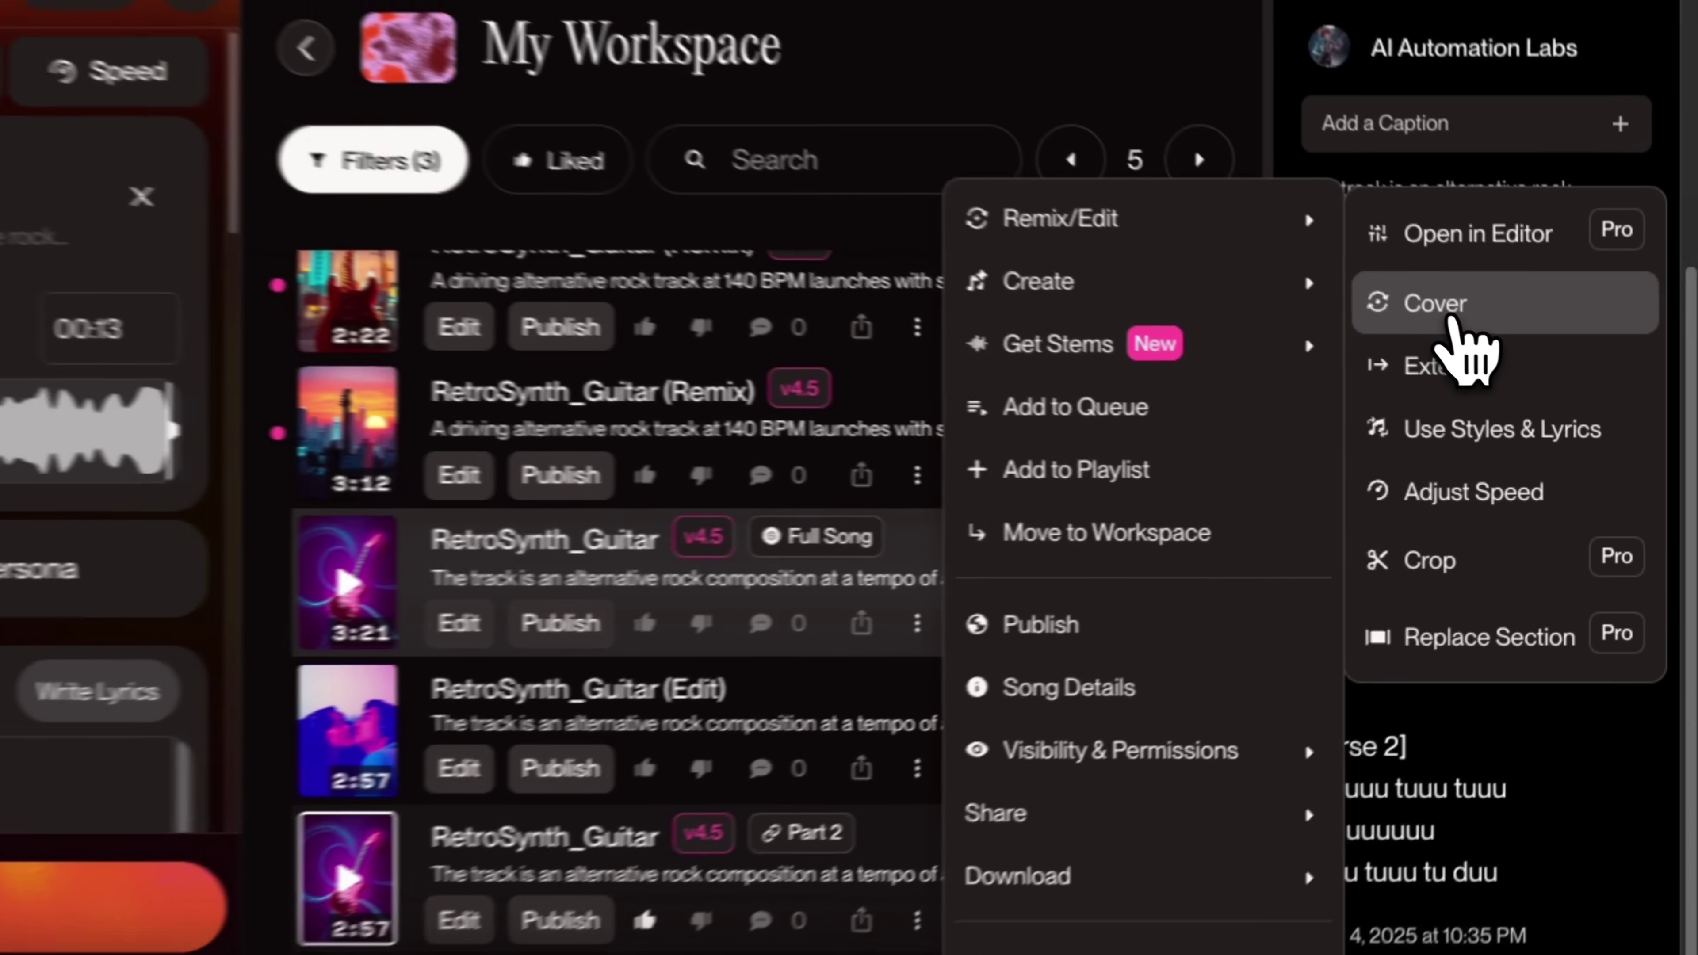
Start a Cover of the 3:21 RetroSynth_Guitar full song with Audio Influence at 50%
{"action": "left_click", "coordinate": [1452, 321]}
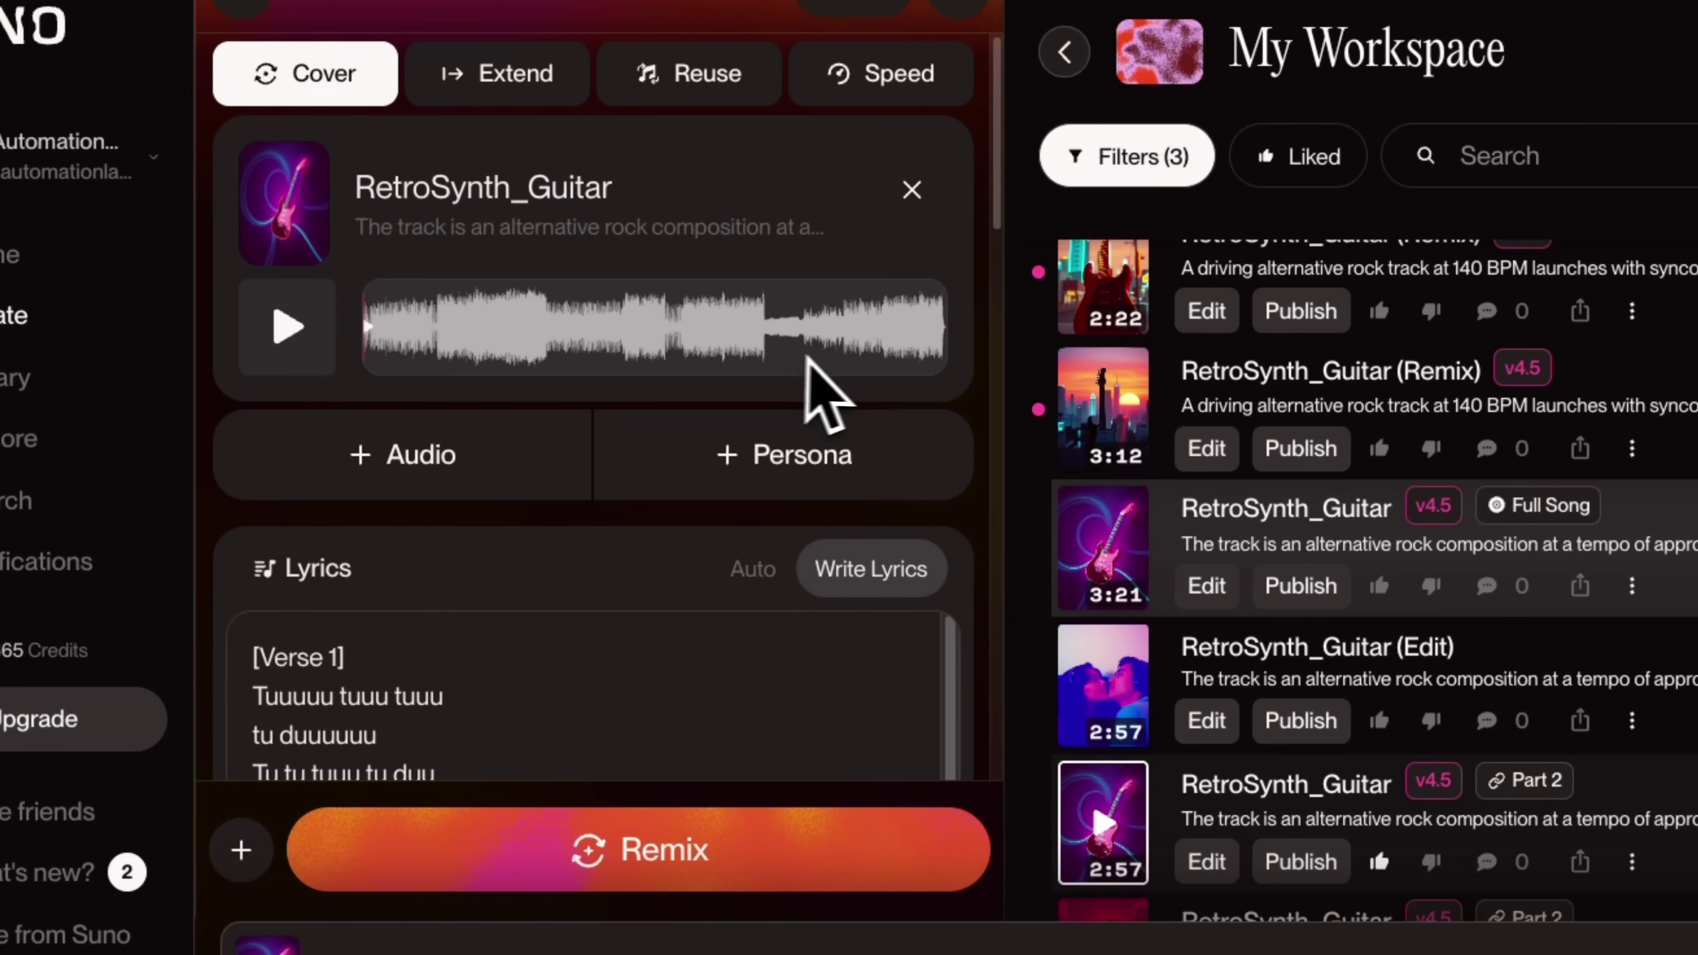
{"action": "scroll", "coordinate": [478, 706], "scroll_direction": "down", "scroll_amount": 5}
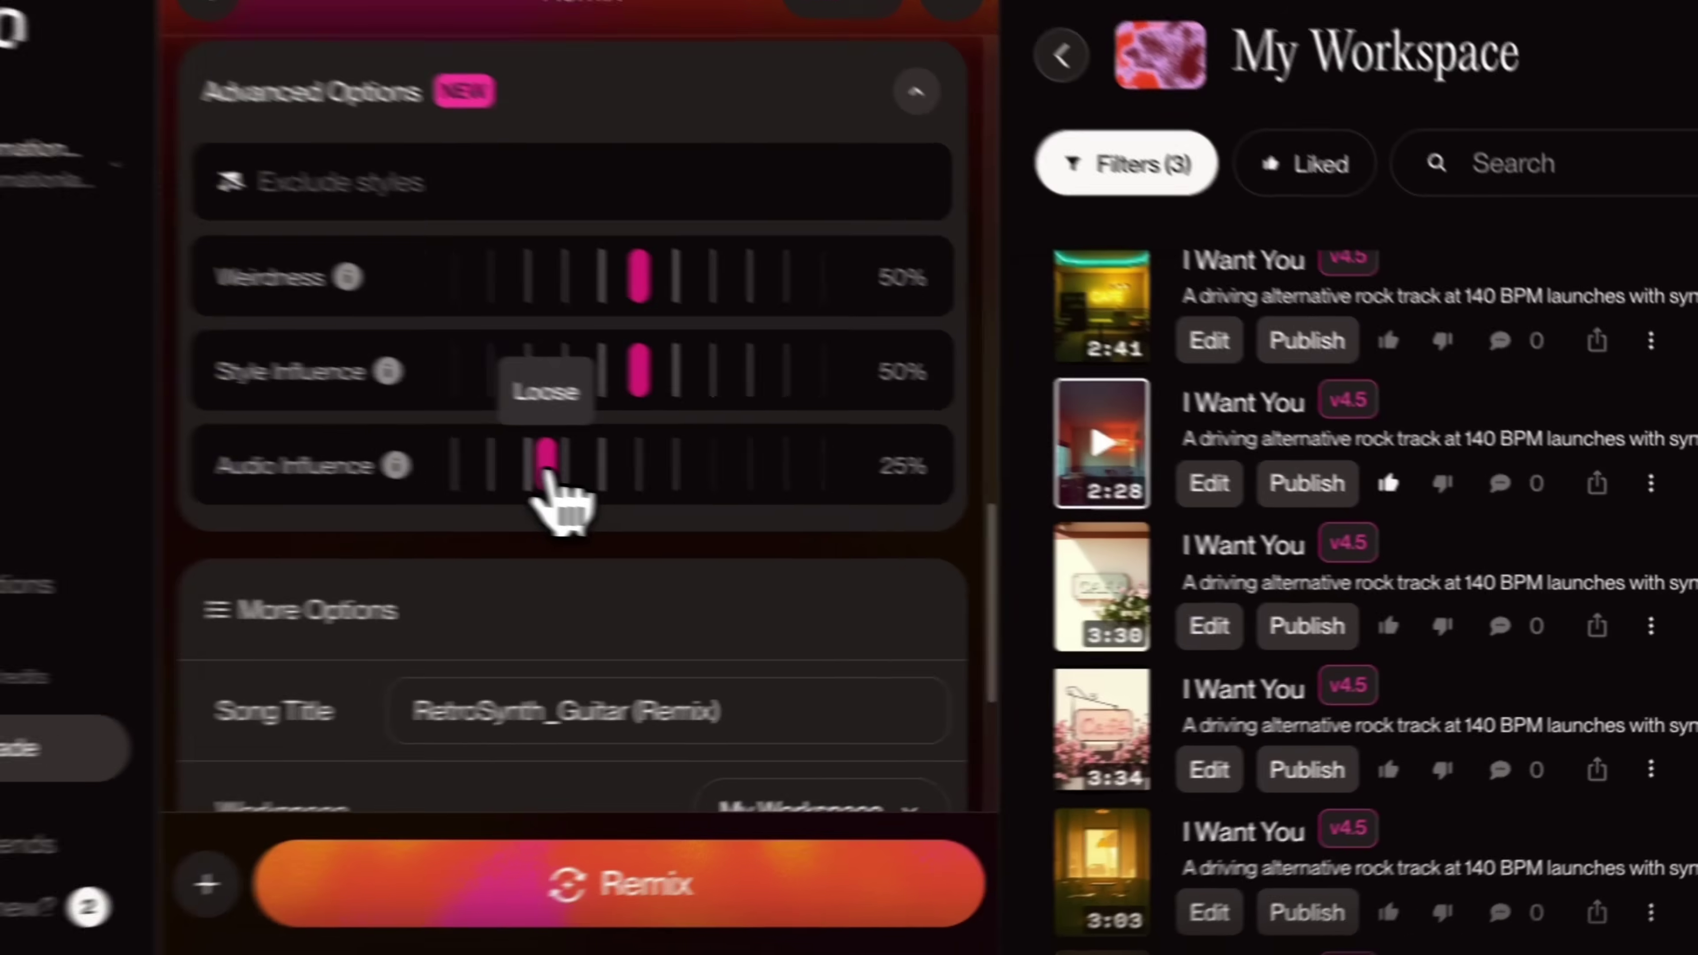
{"action": "left_click_drag", "start_coordinate": [602, 475], "coordinate": [688, 482]}
{"action": "left_click_drag", "start_coordinate": [492, 451], "coordinate": [495, 453]}
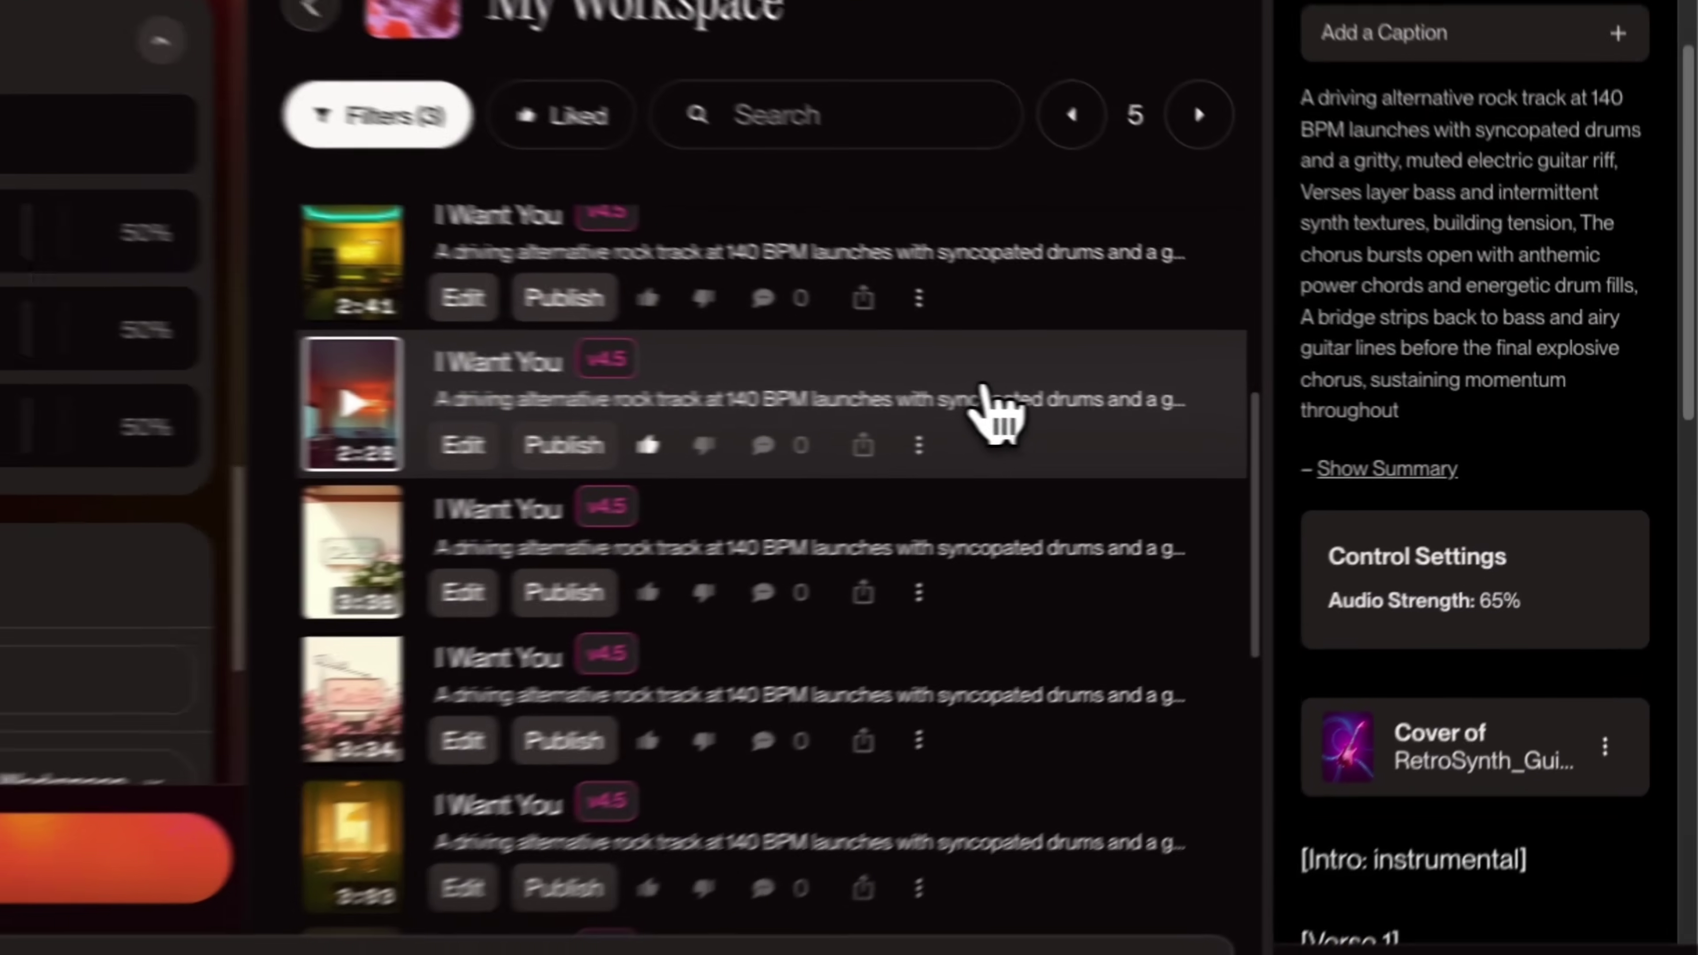
{"action": "scroll", "coordinate": [1403, 482], "scroll_direction": "up", "scroll_amount": 5}
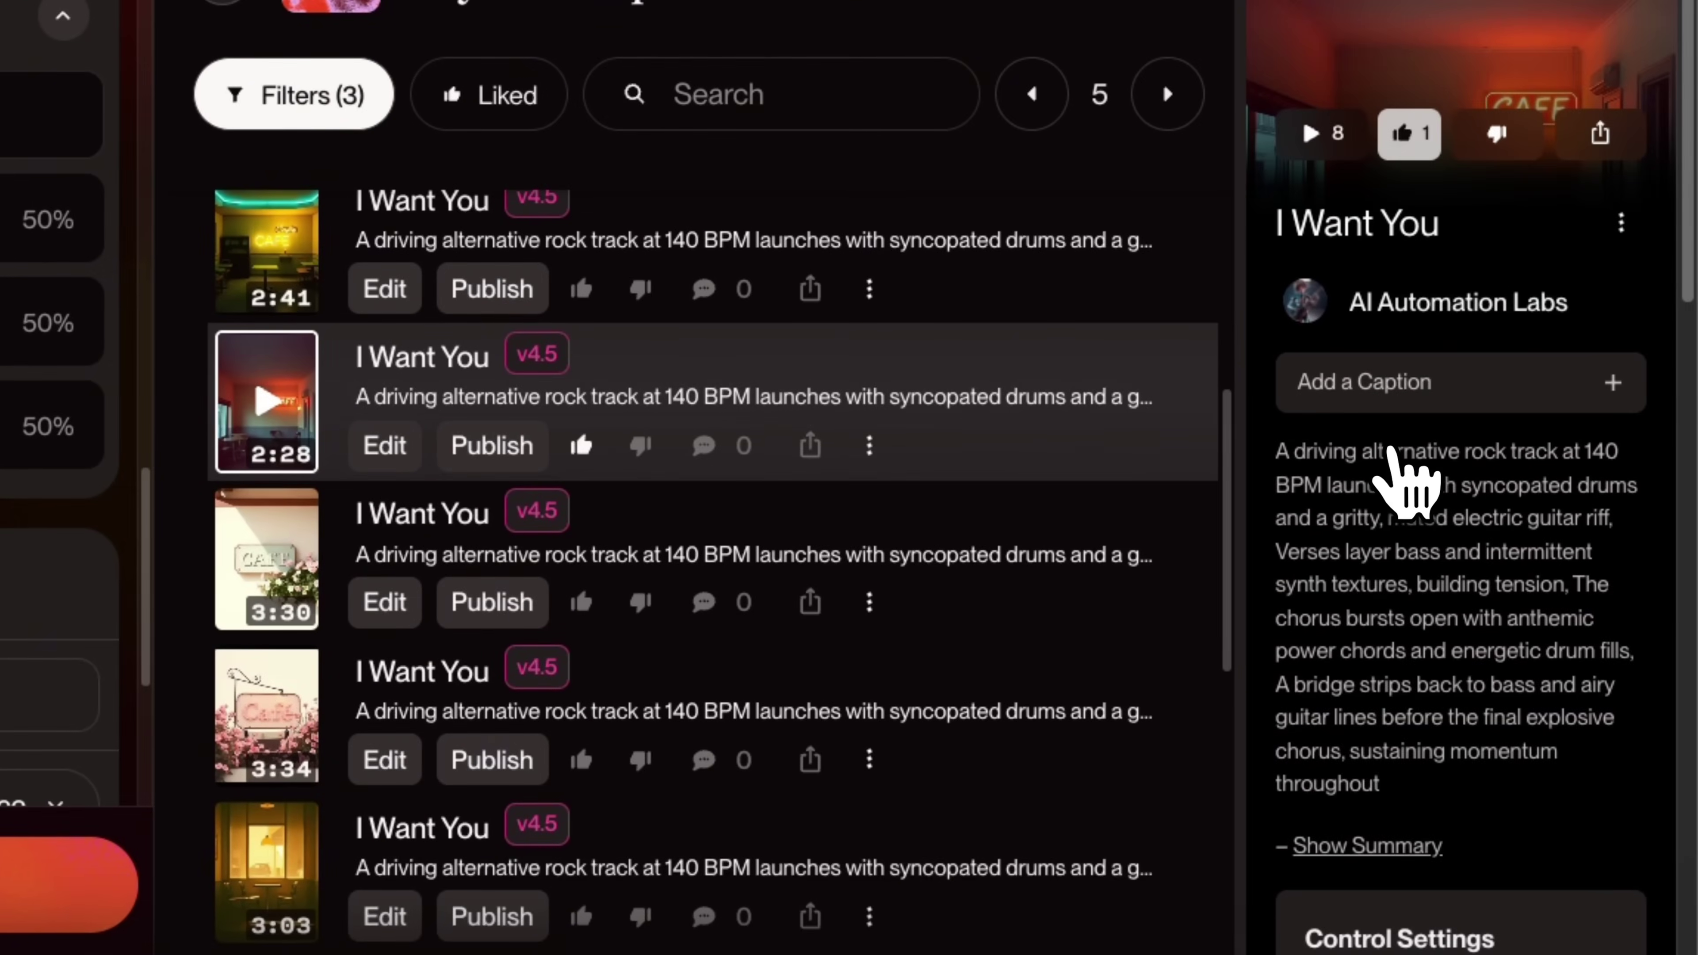
{"action": "scroll", "coordinate": [1459, 190], "scroll_direction": "down", "scroll_amount": 10}
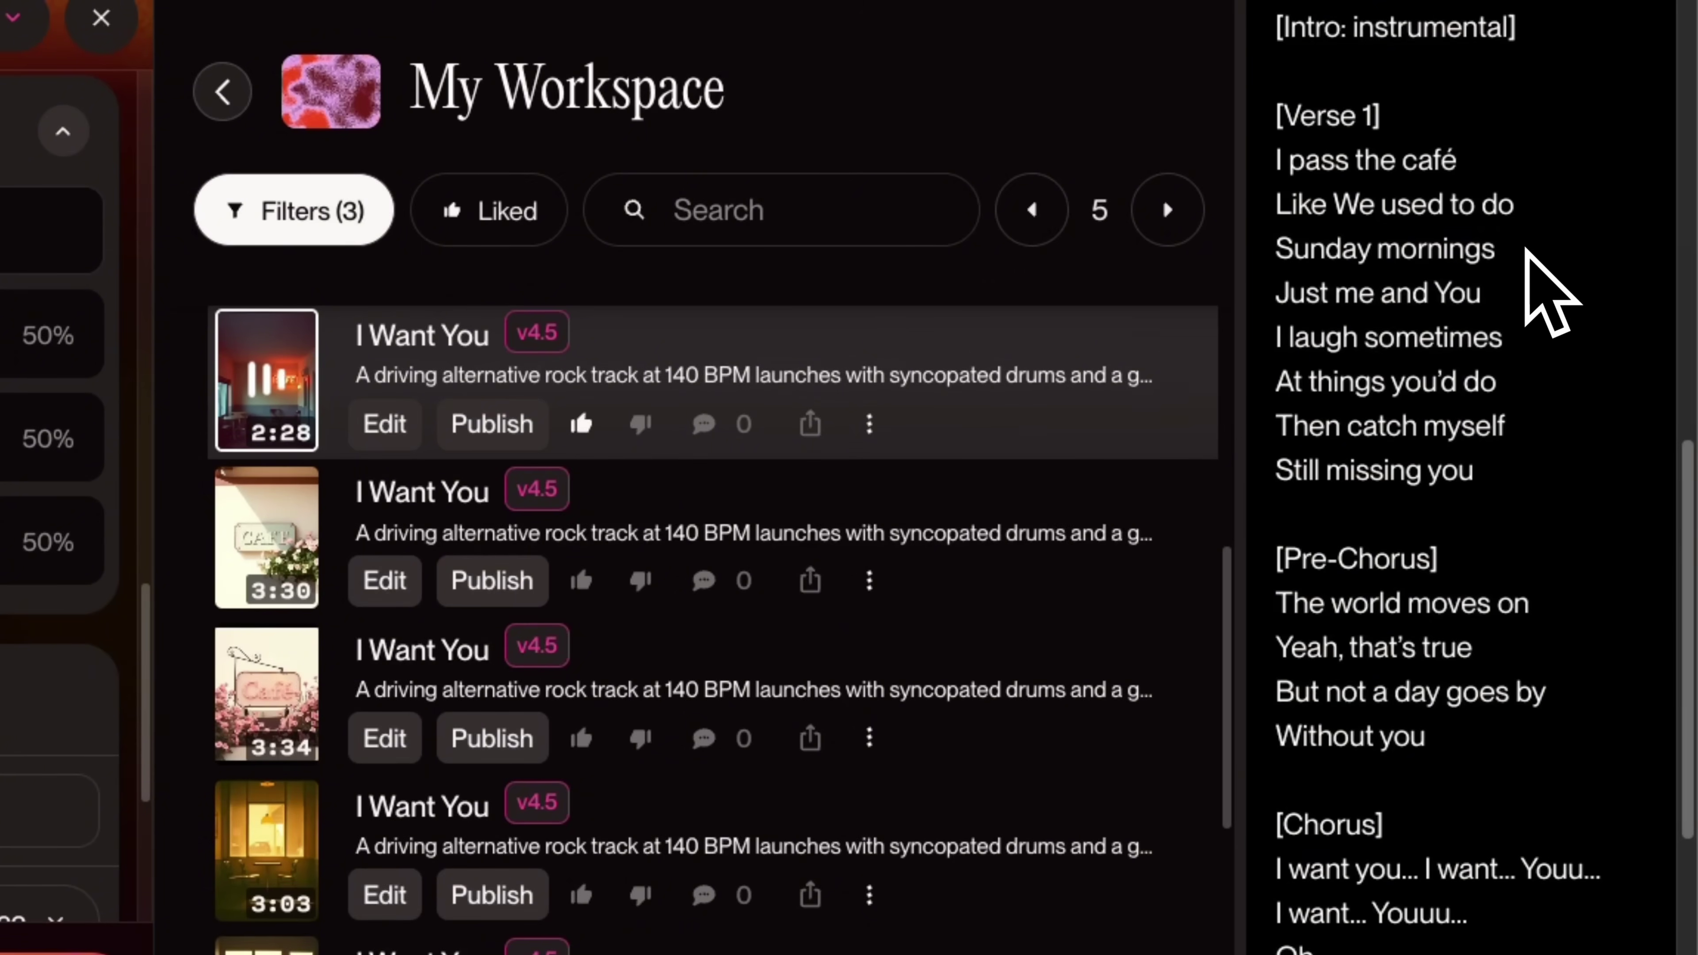
{"action": "scroll", "coordinate": [1550, 294], "scroll_direction": "down", "scroll_amount": 2}
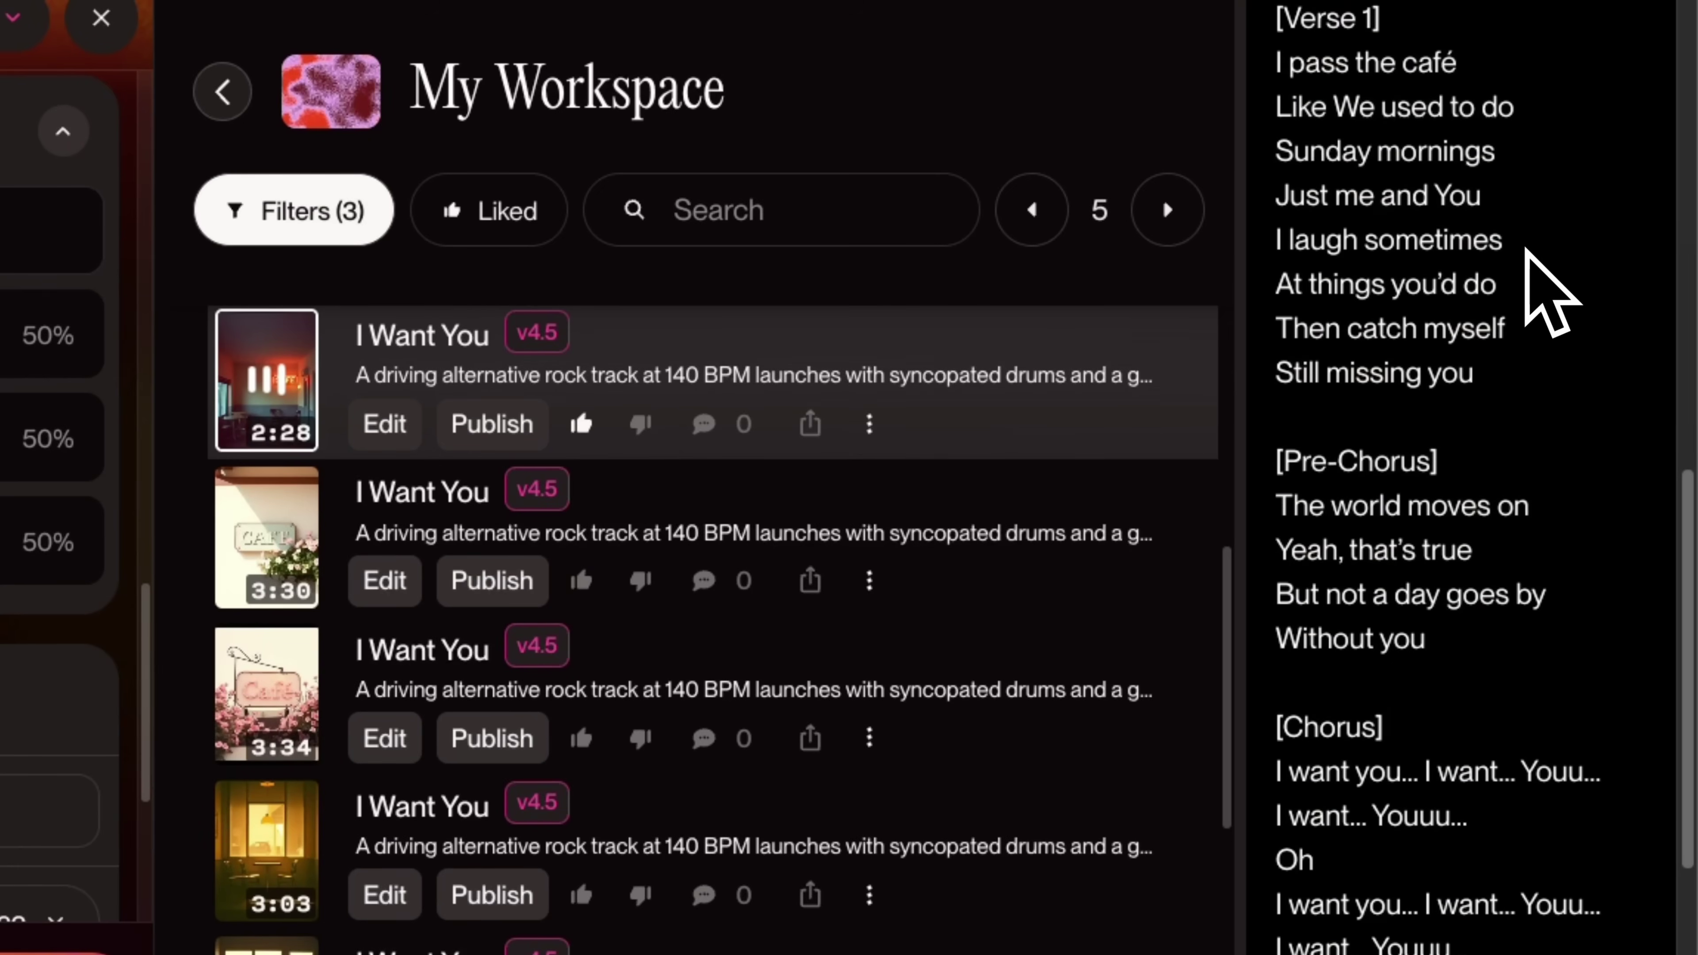
{"action": "scroll", "coordinate": [1549, 294], "scroll_direction": "down", "scroll_amount": 2}
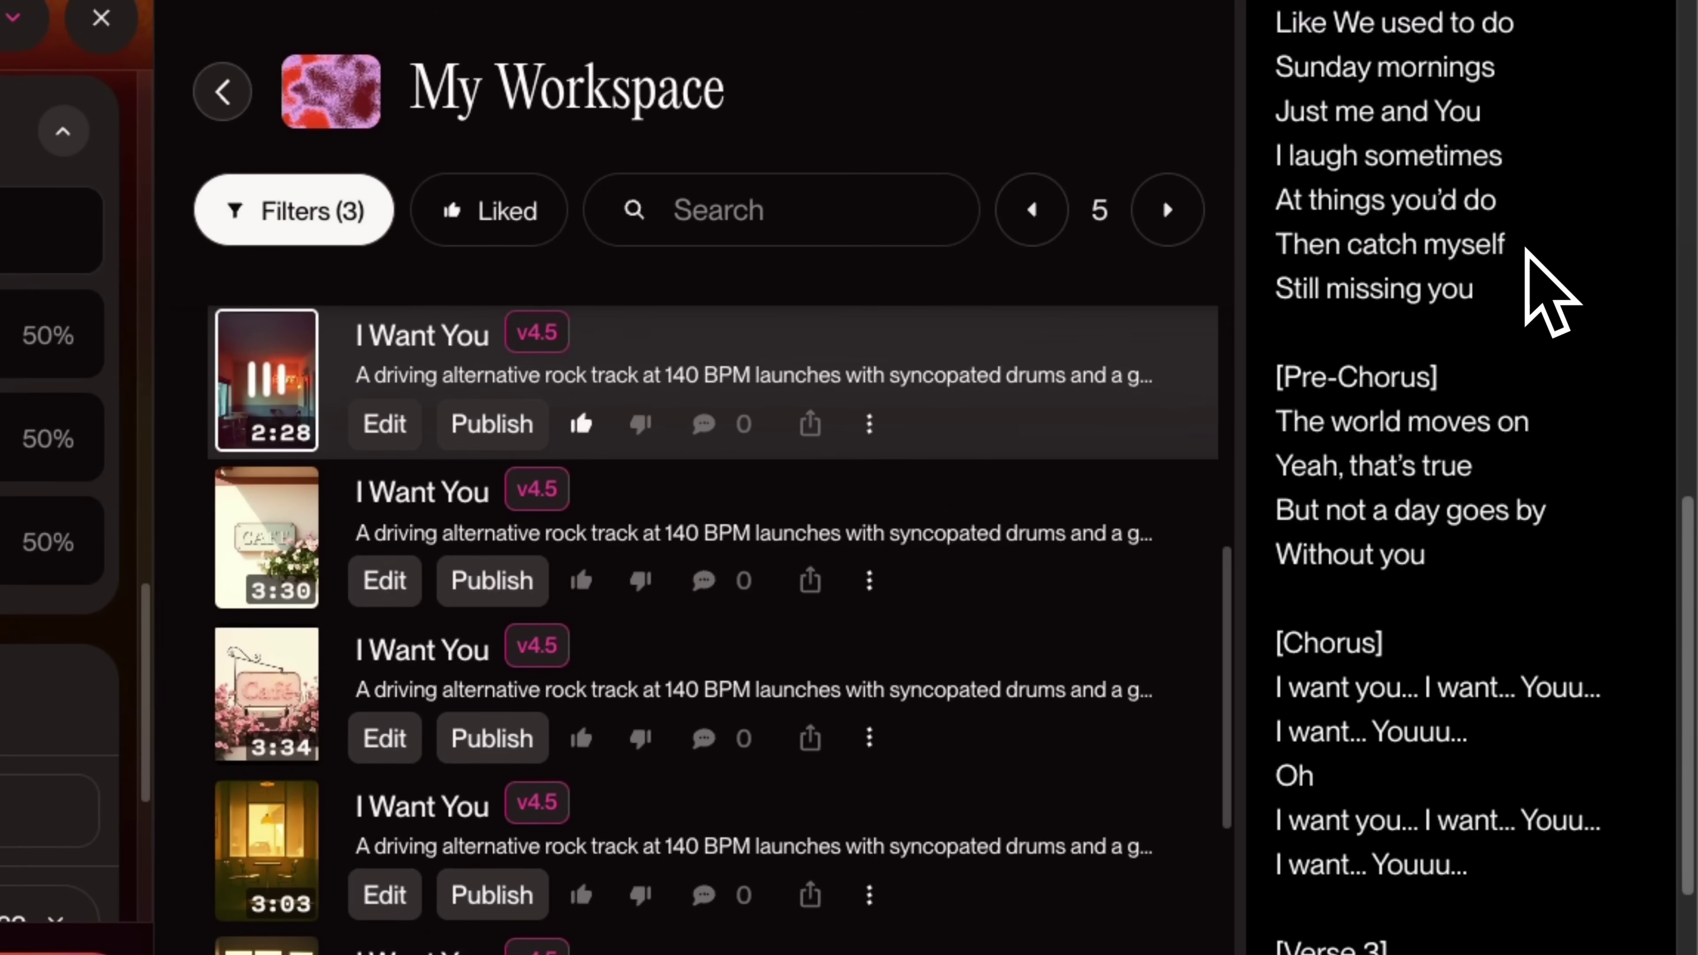
{"action": "scroll", "coordinate": [1549, 295], "scroll_direction": "down", "scroll_amount": 2}
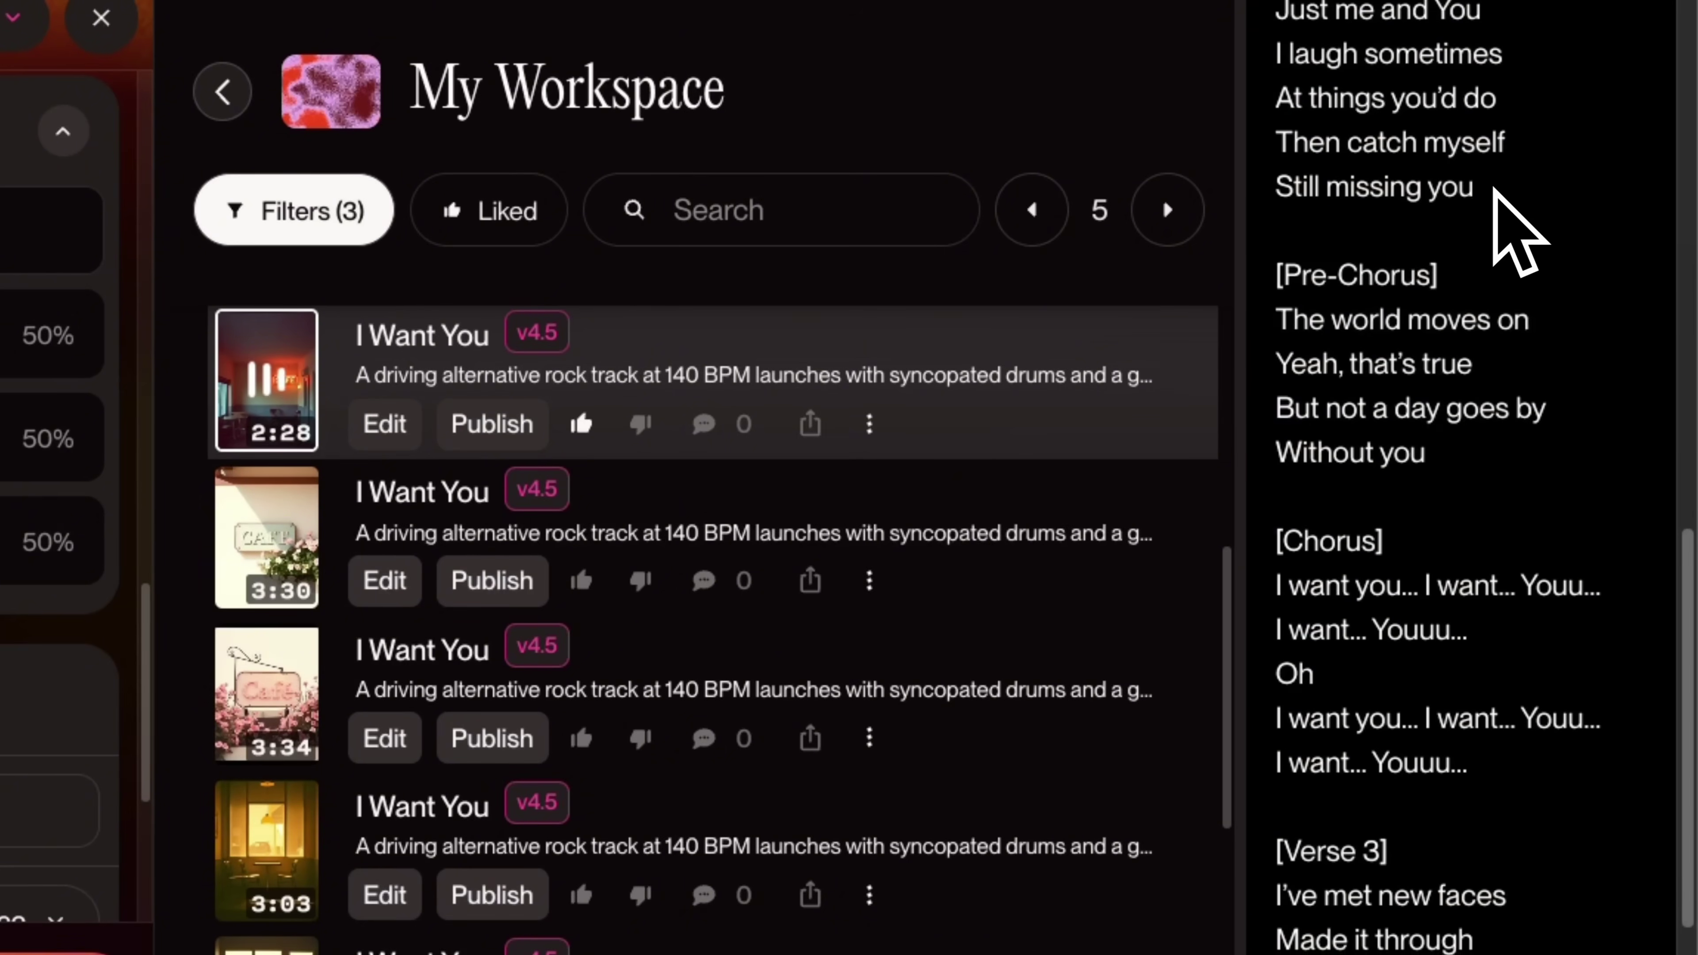
{"action": "scroll", "coordinate": [1495, 191], "scroll_direction": "down", "scroll_amount": 2}
{"action": "scroll", "coordinate": [1494, 190], "scroll_direction": "down", "scroll_amount": 4}
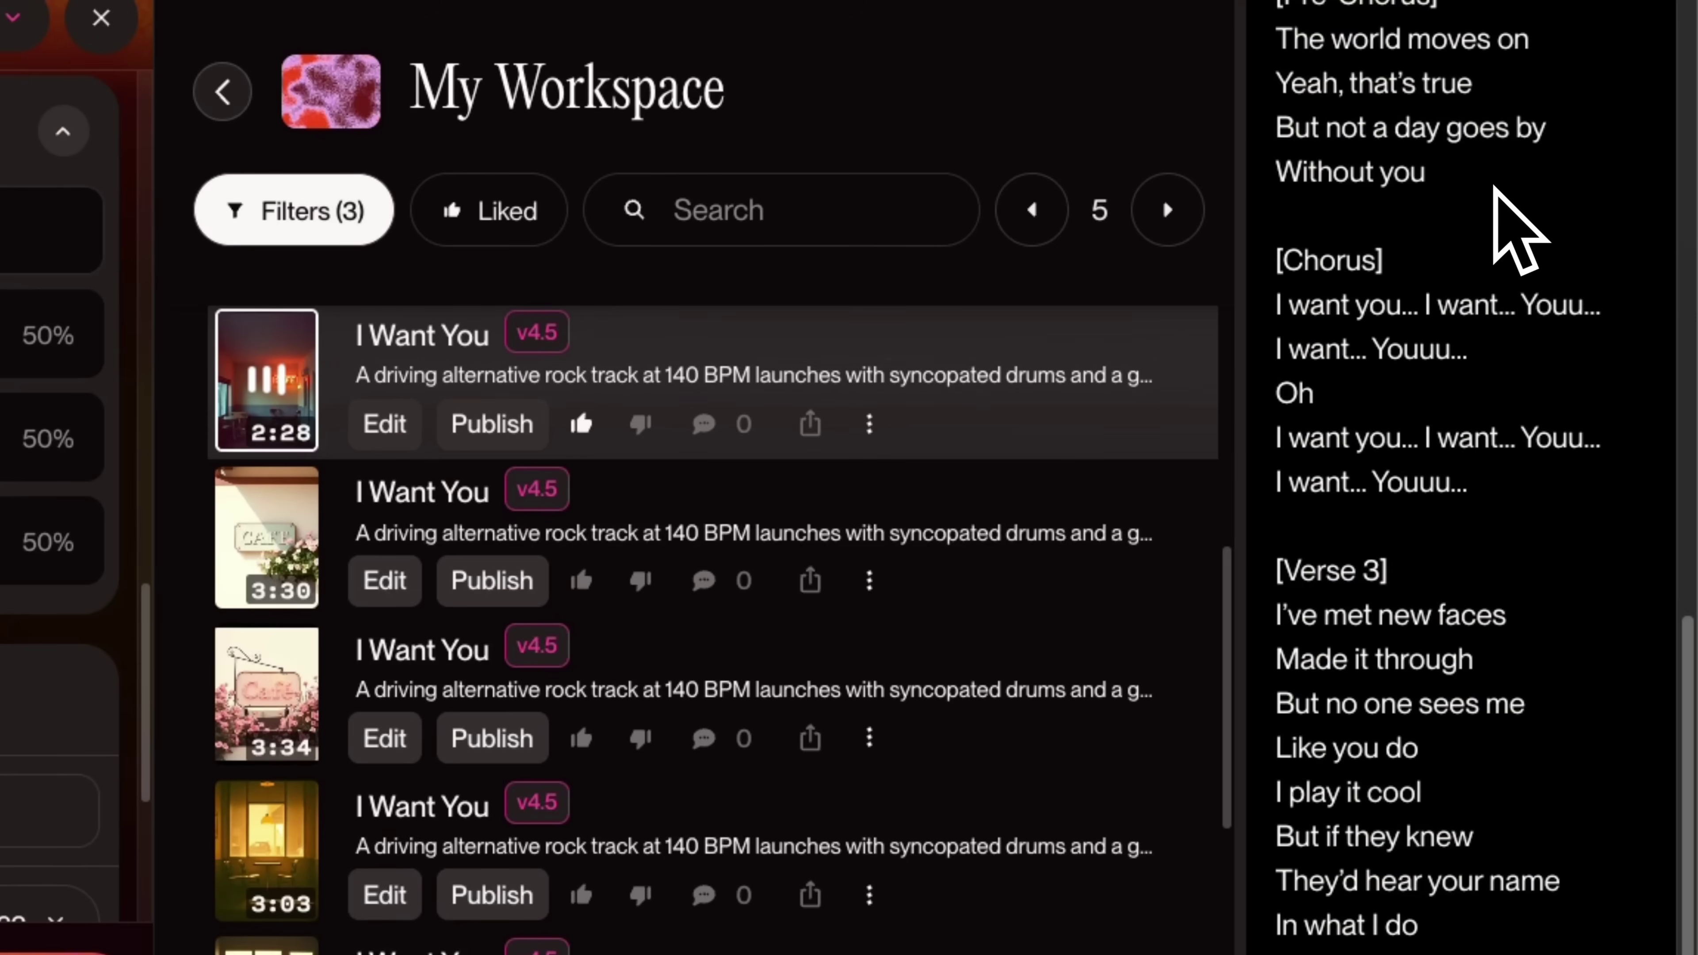
{"action": "scroll", "coordinate": [1496, 187], "scroll_direction": "down", "scroll_amount": 3}
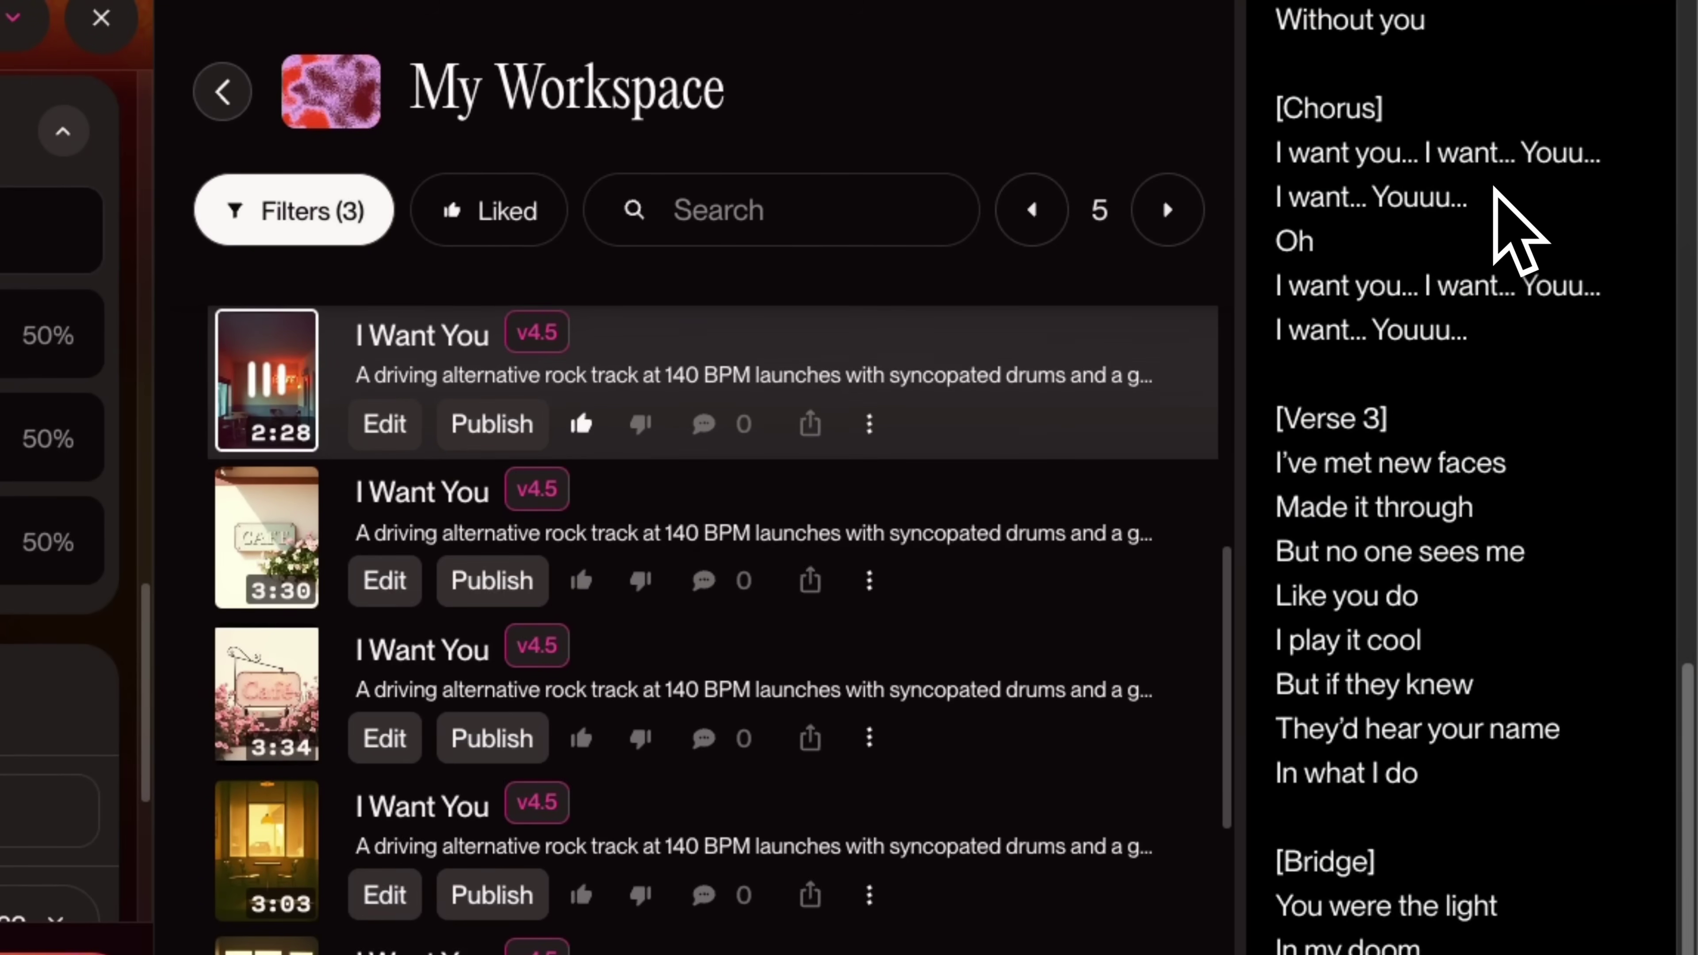
{"action": "scroll", "coordinate": [1496, 200], "scroll_direction": "down", "scroll_amount": 2}
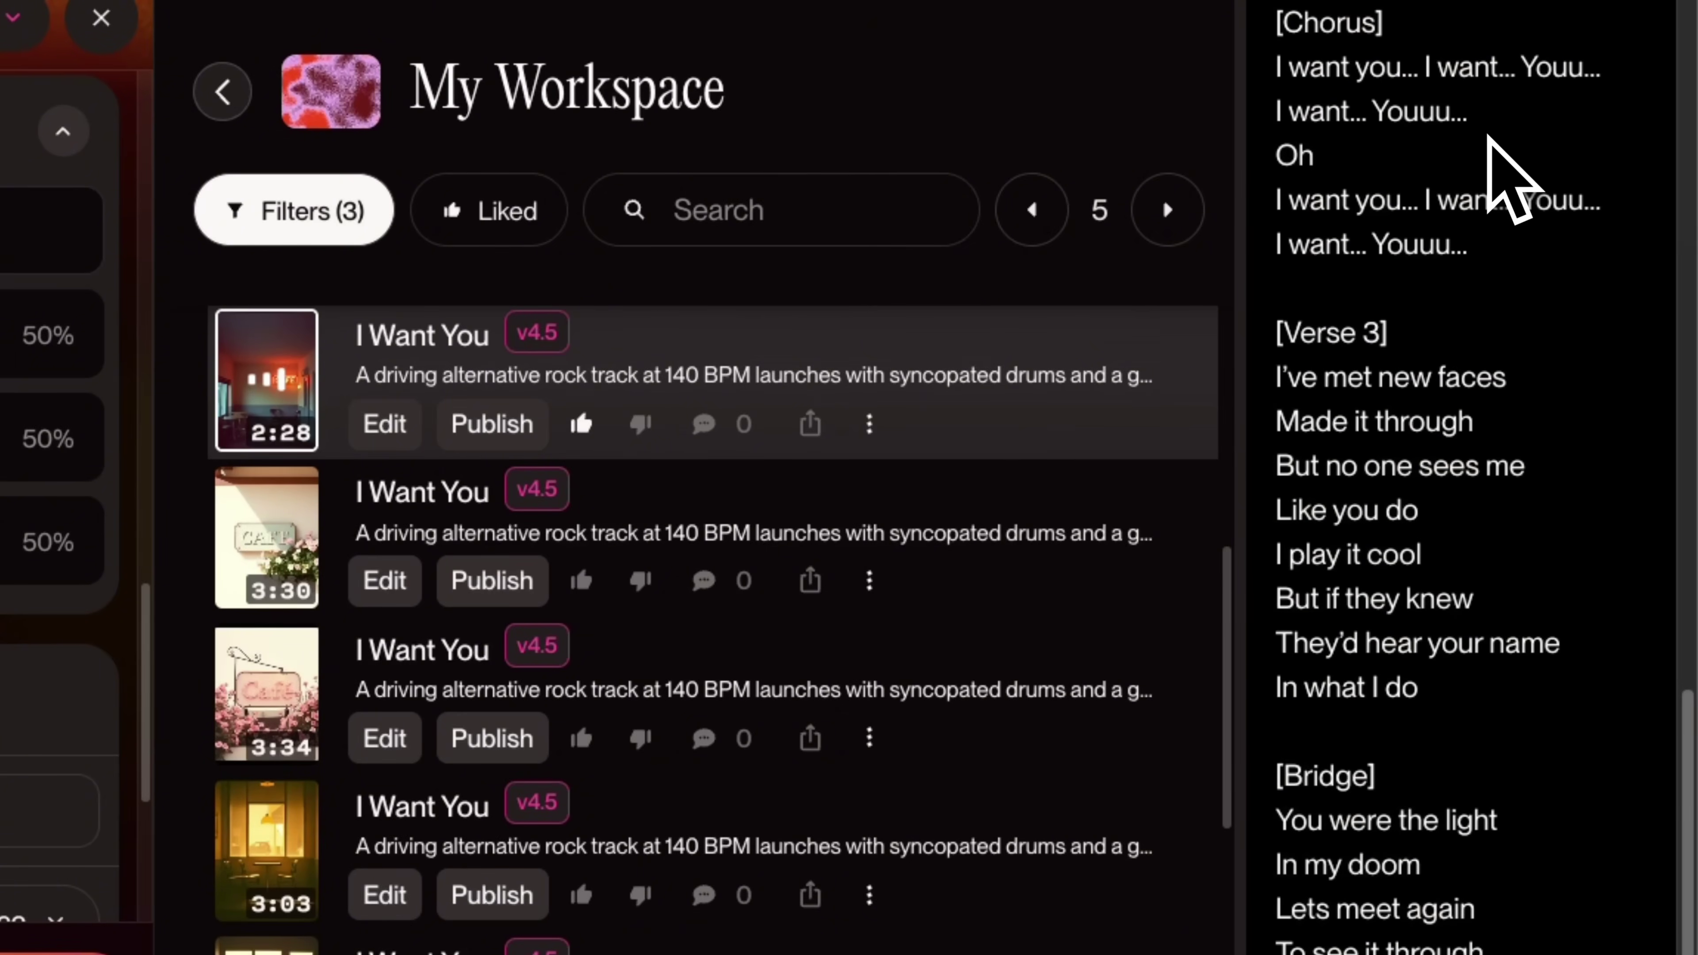